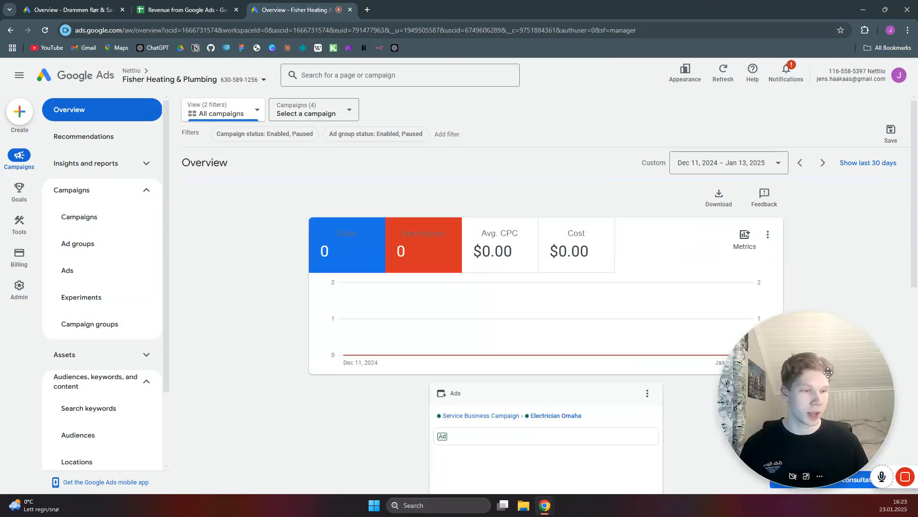
# Step: Start a new campaign with the Leads objective and accept the account-default lead form conversion goal
pyautogui.click(349, 200)
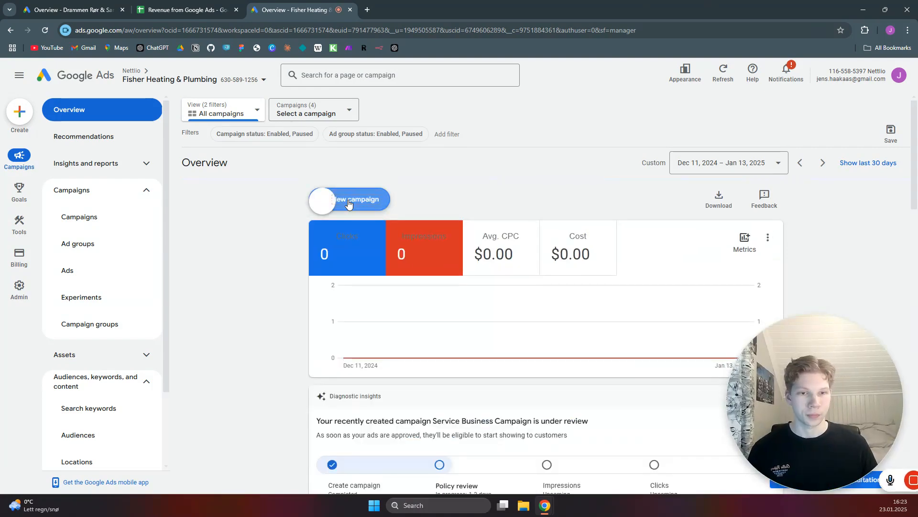
pyautogui.click(361, 207)
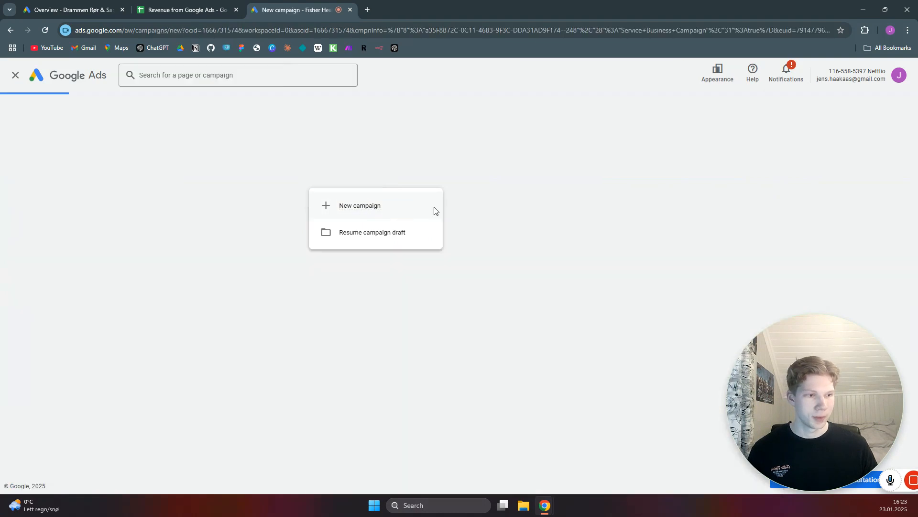
pyautogui.click(279, 218)
pyautogui.click(374, 221)
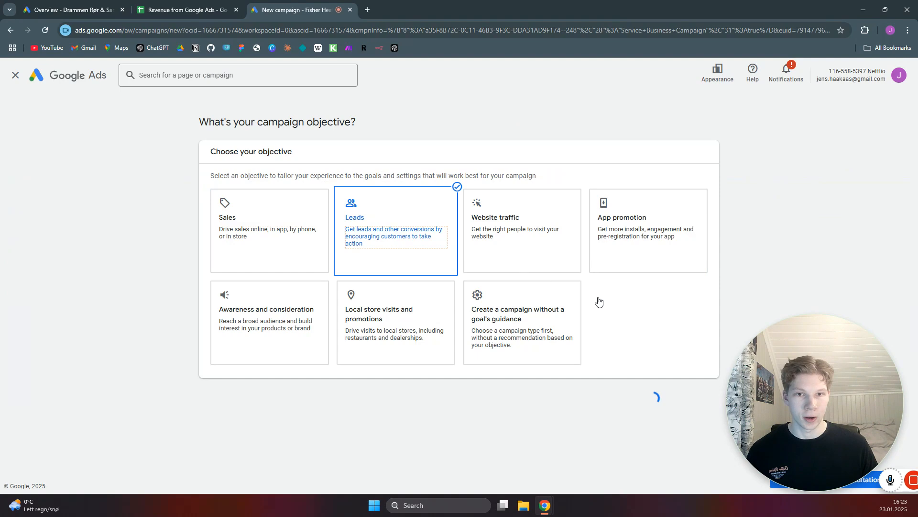
pyautogui.scroll(-2, 622, 318)
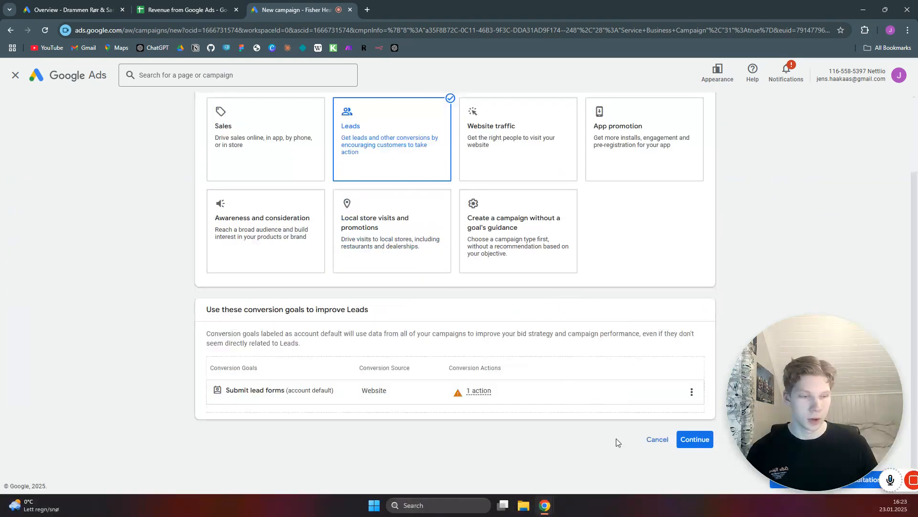
pyautogui.click(687, 442)
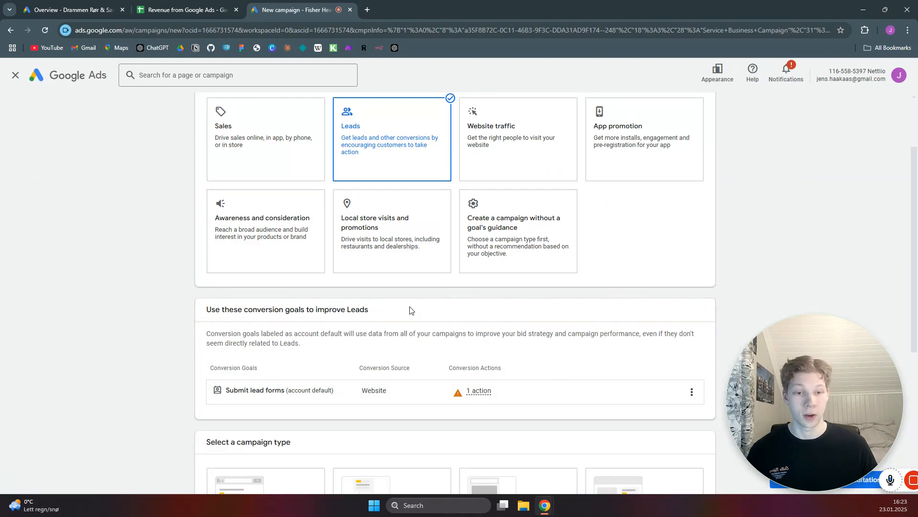
# Step: Choose Search as the campaign type
pyautogui.scroll(-1, 409, 306)
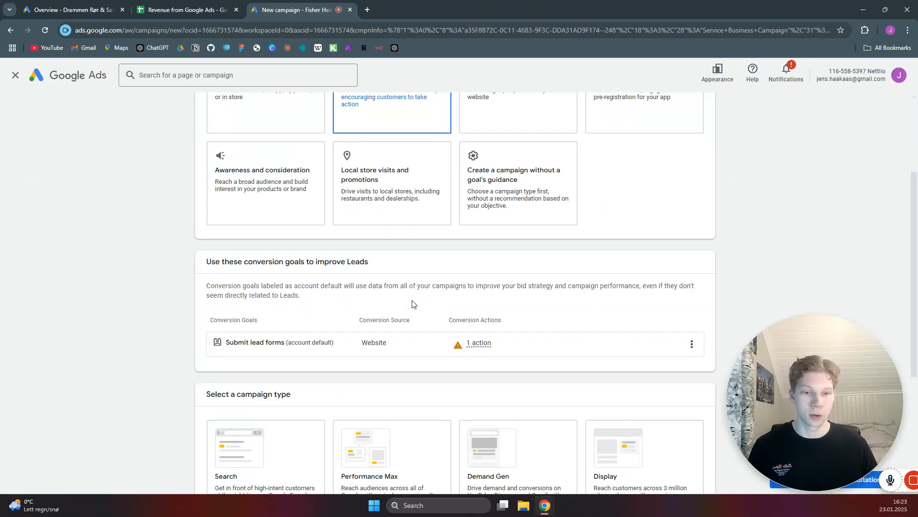
pyautogui.scroll(-4, 620, 271)
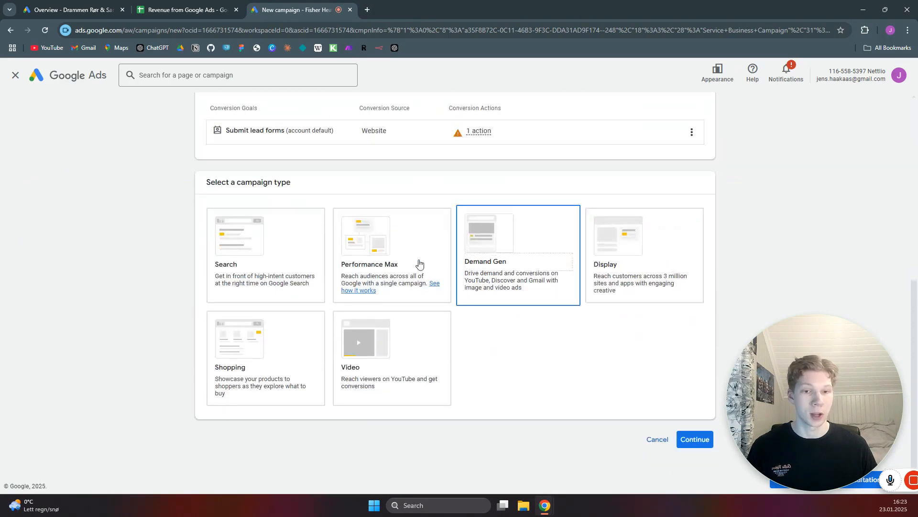
pyautogui.click(306, 265)
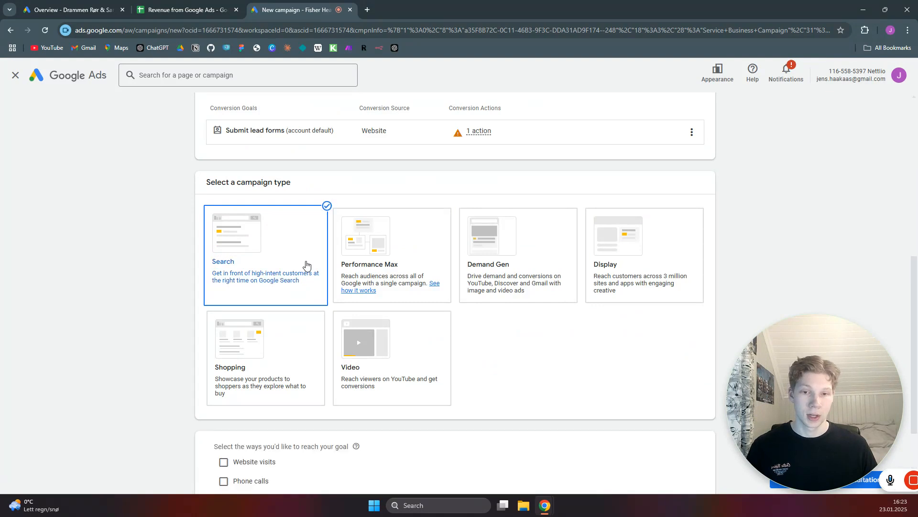
pyautogui.scroll(-2, 531, 209)
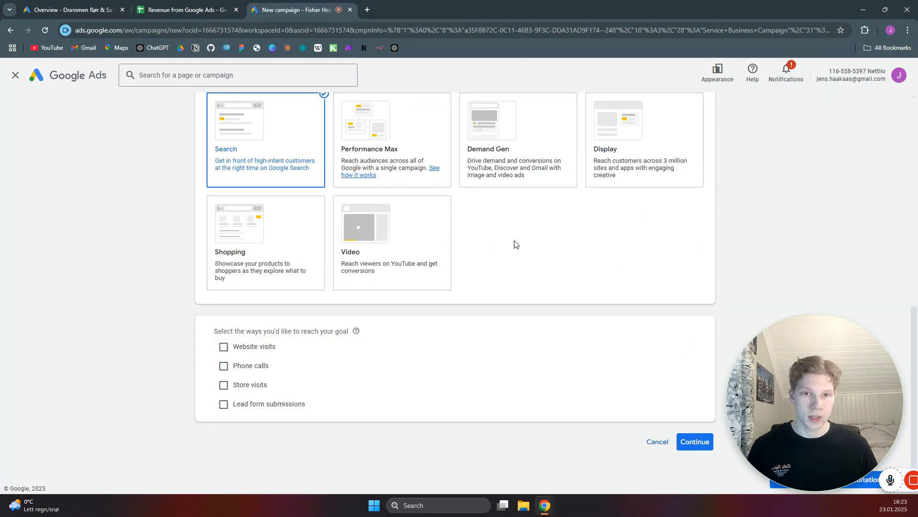
pyautogui.scroll(2, 515, 244)
pyautogui.scroll(-2, 516, 311)
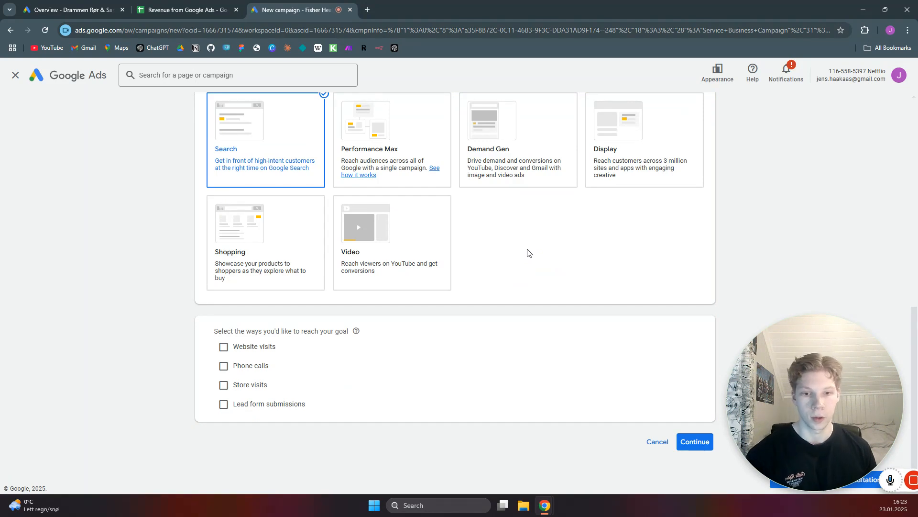
pyautogui.scroll(-1, 507, 240)
pyautogui.click(222, 345)
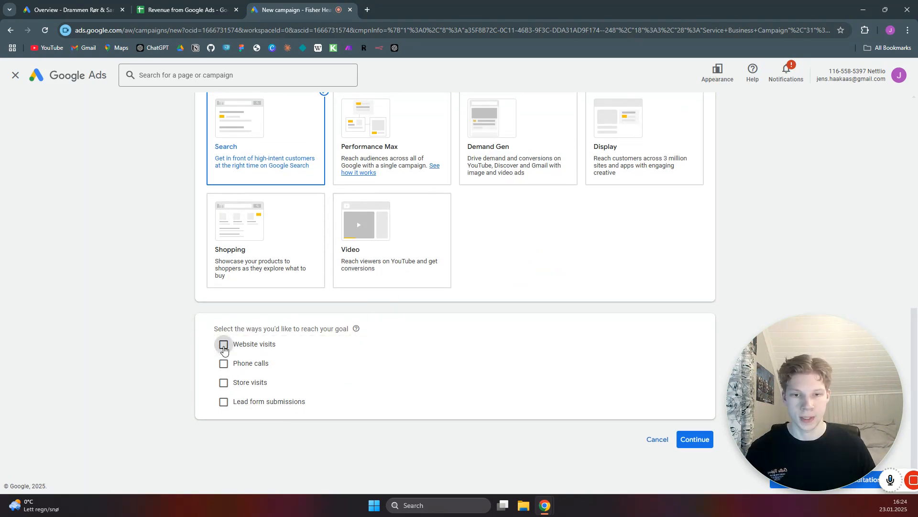
pyautogui.click(294, 368)
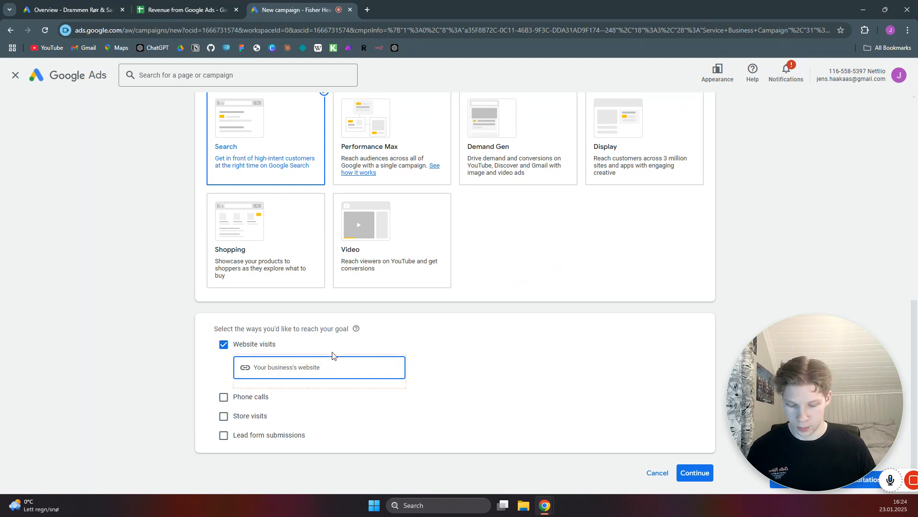
pyautogui.write('https://www.braunsroofing.com/')
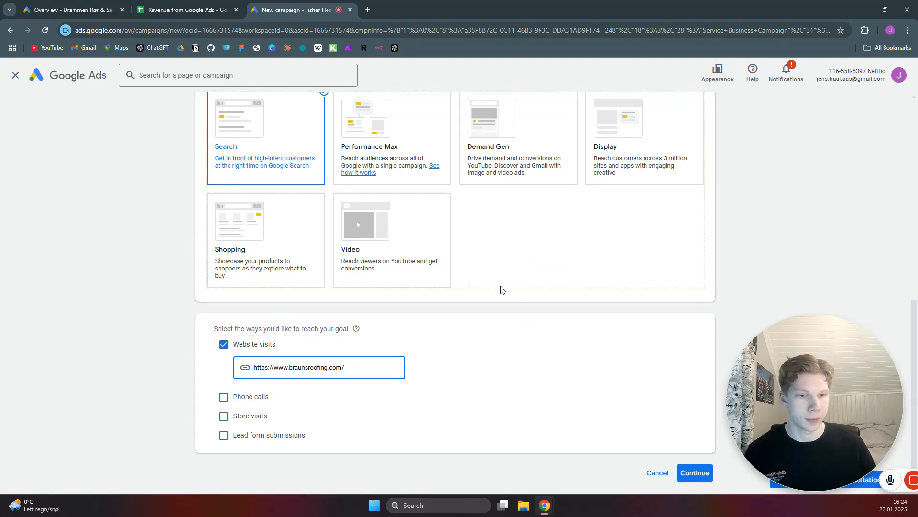
pyautogui.scroll(-1, 533, 289)
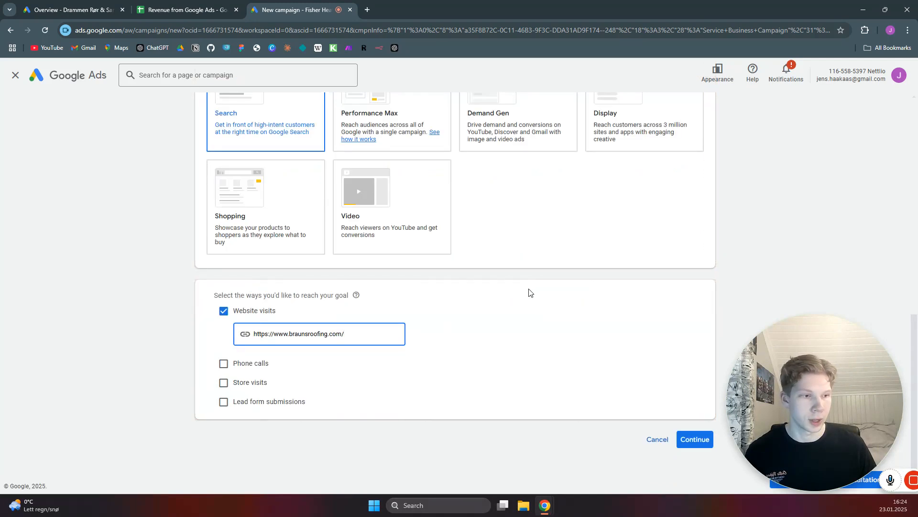
pyautogui.click(702, 440)
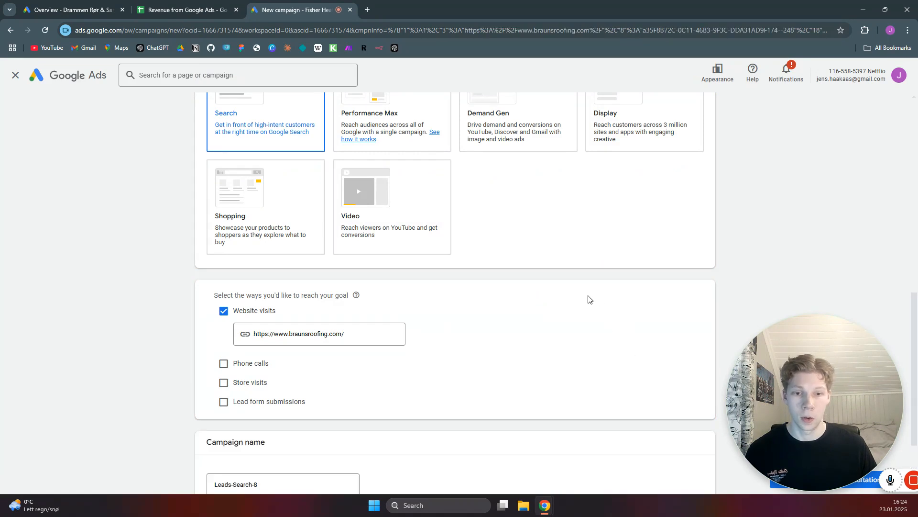
# Step: Name the campaign "Roofer tutorial" and start it as a new campaign instead of finishing the saved draft
pyautogui.moveTo(282, 379); pyautogui.dragTo(195, 379)
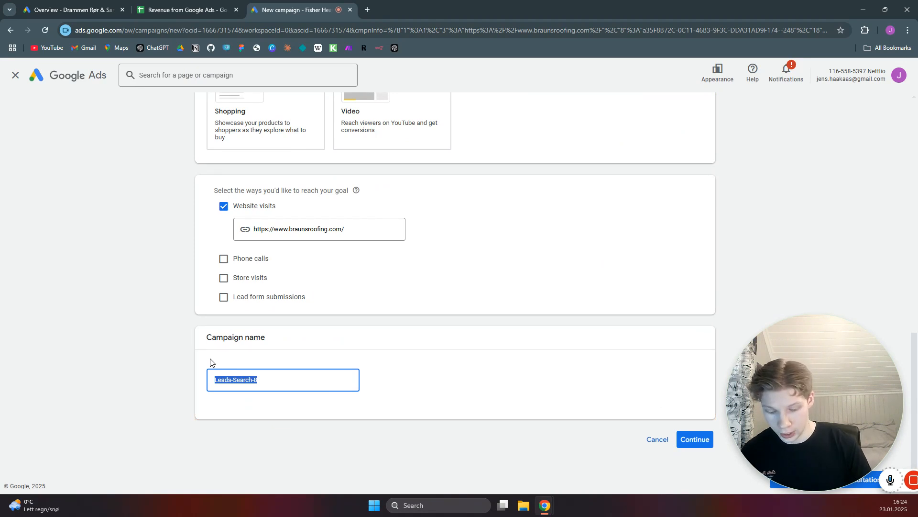
pyautogui.write('Roofer tutorial')
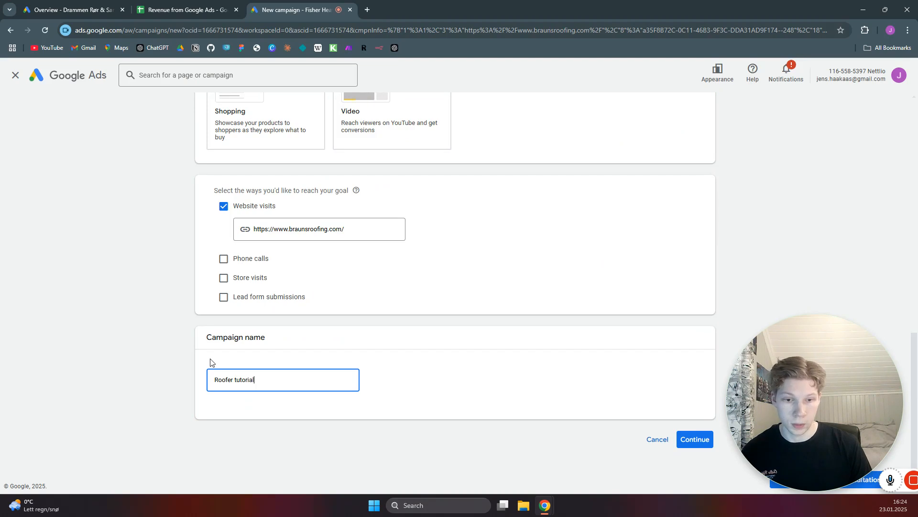
pyautogui.click(710, 445)
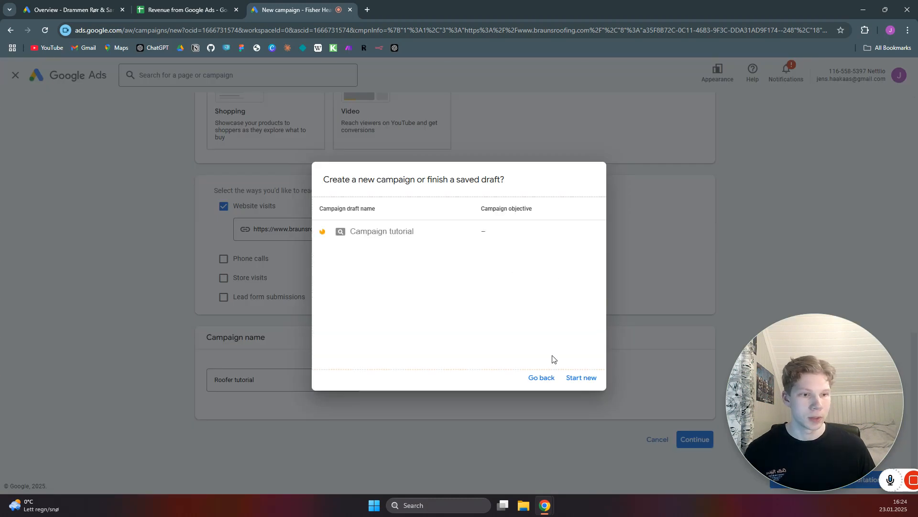
pyautogui.click(570, 378)
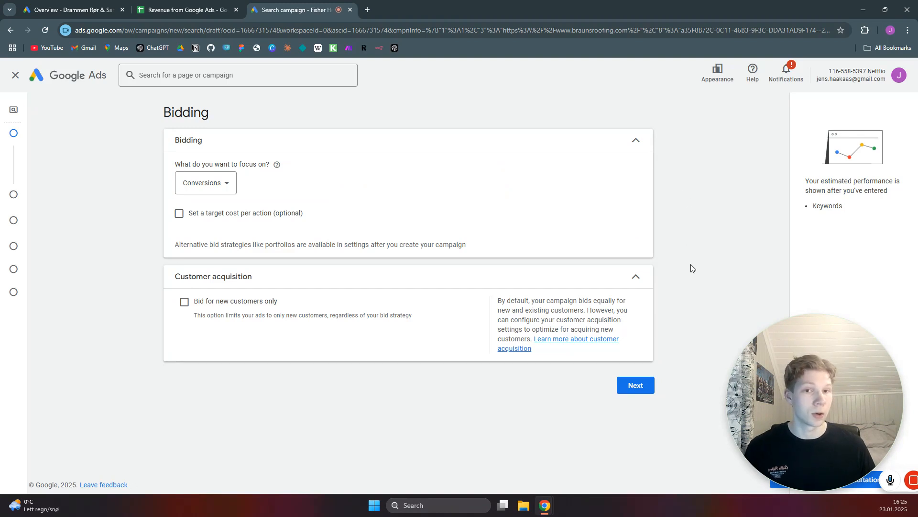
# Step: Accept the Conversions bidding focus and exclude both the Google Search Partners Network and the Google Display Network
pyautogui.click(637, 390)
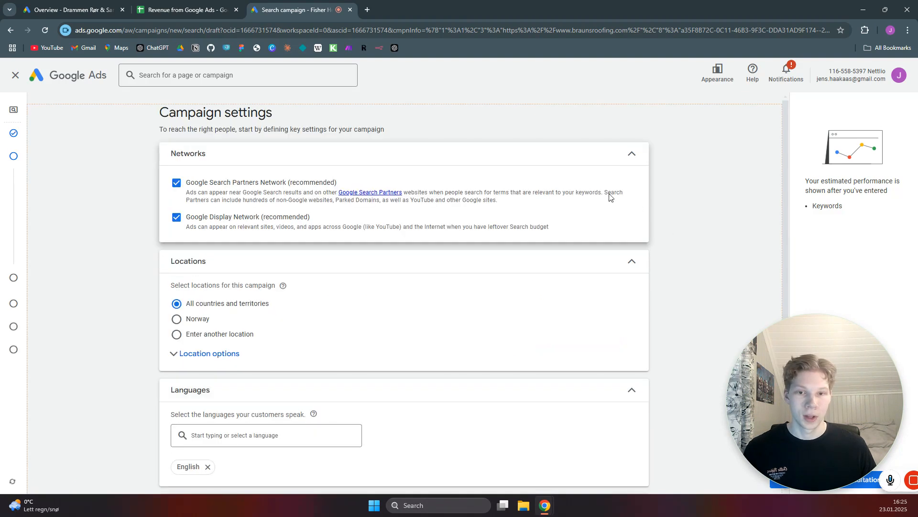
pyautogui.click(176, 185)
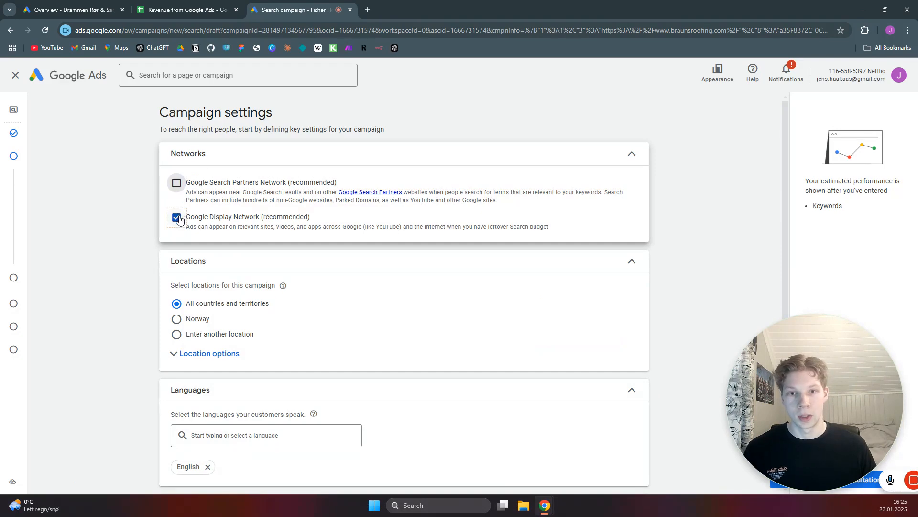
pyautogui.click(177, 218)
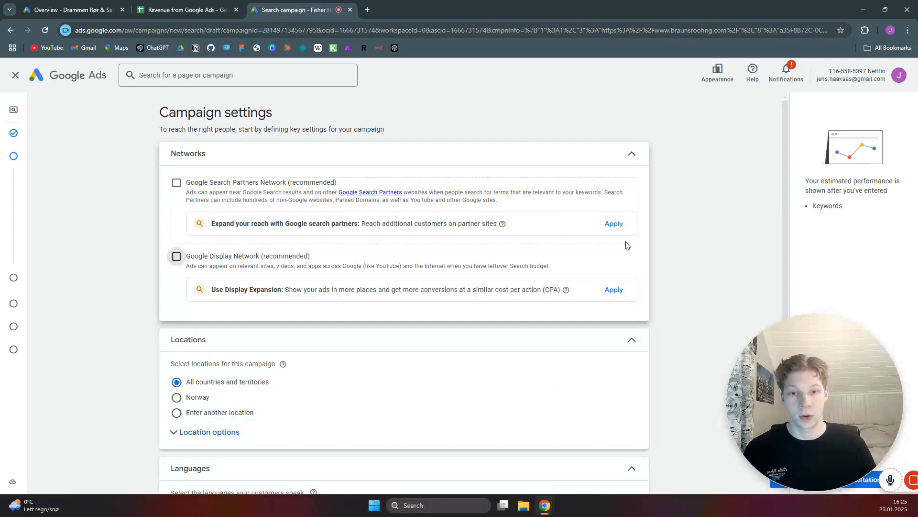
# Step: Switch the campaign to a custom location and look up the city of Houston, Texas in the advanced location search
pyautogui.scroll(-3, 656, 245)
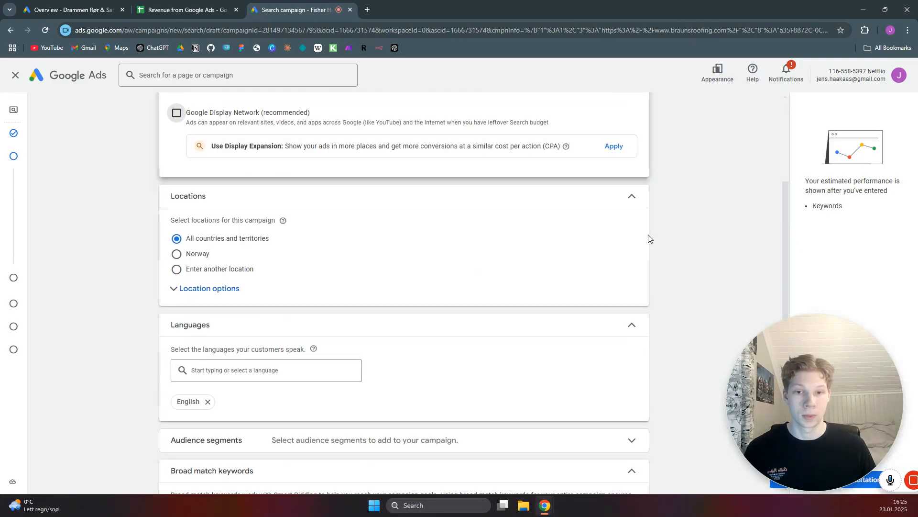
pyautogui.click(177, 270)
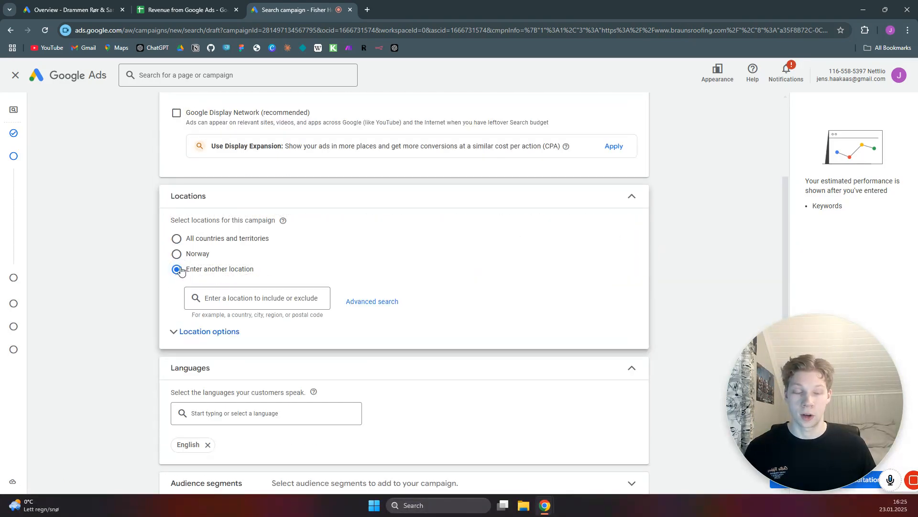
pyautogui.click(377, 303)
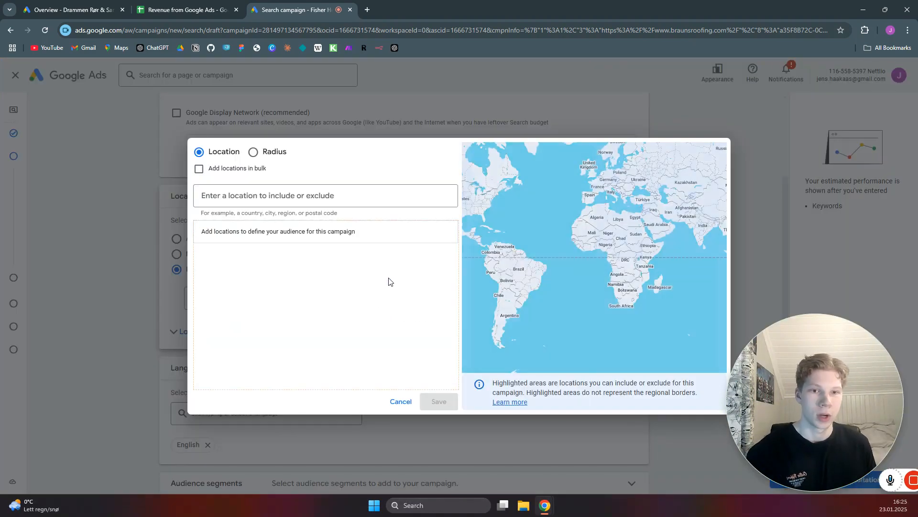
pyautogui.click(369, 197)
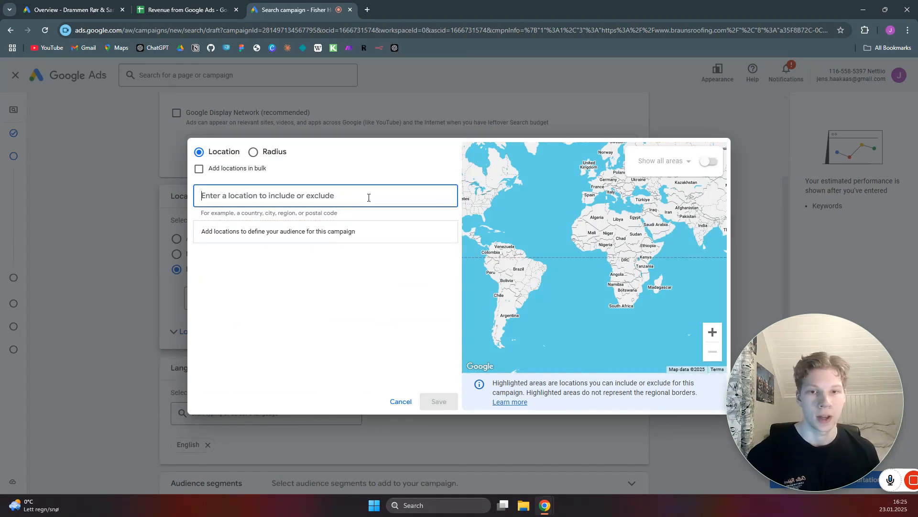
pyautogui.write('houston')
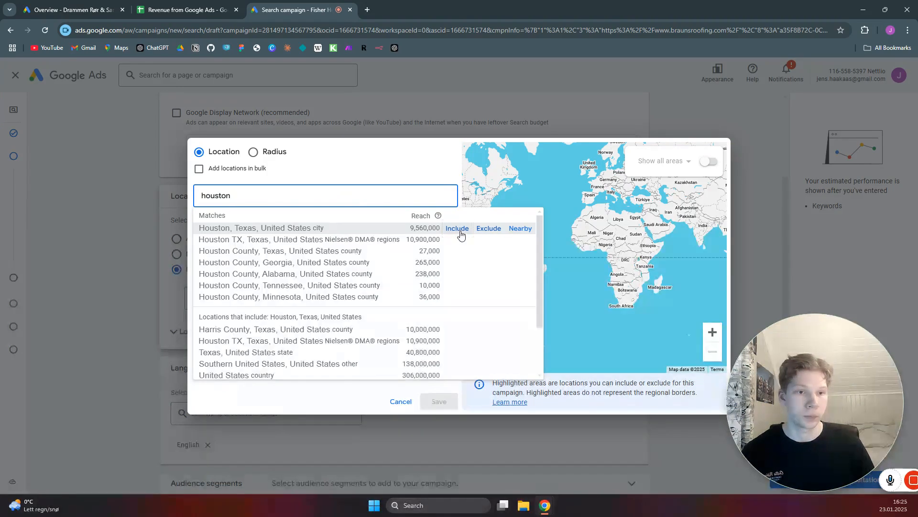
pyautogui.click(457, 229)
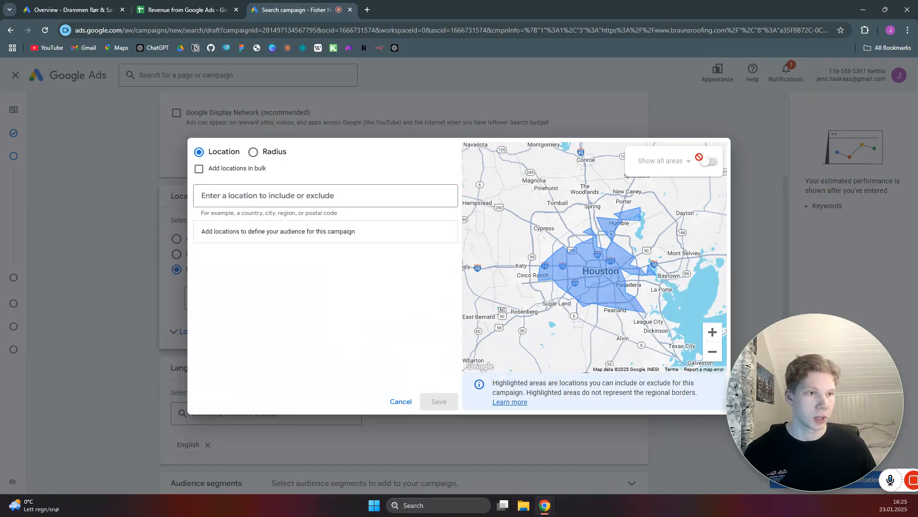
# Step: Show all areas on the Houston map and include postal code 77091, Texas as a target location
pyautogui.click(707, 162)
pyautogui.scroll(5, 574, 229)
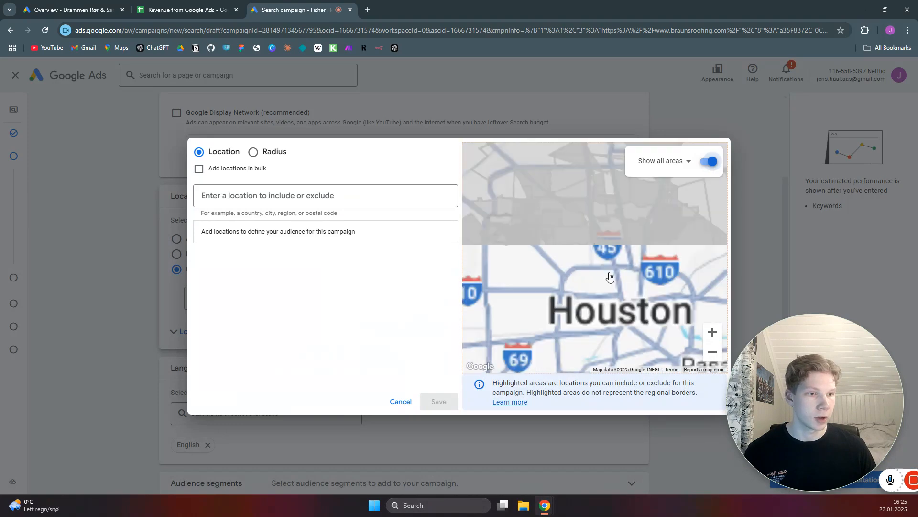
pyautogui.scroll(2, 559, 241)
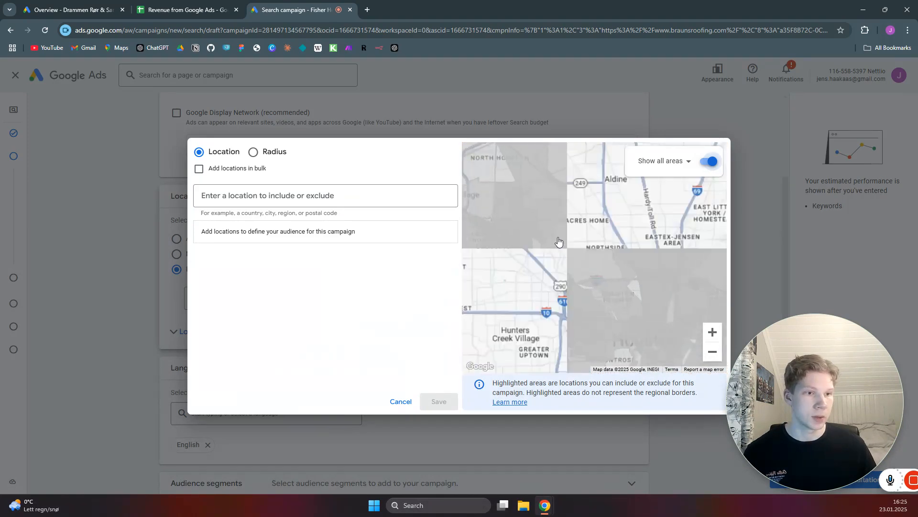
pyautogui.moveTo(590, 216); pyautogui.dragTo(609, 252)
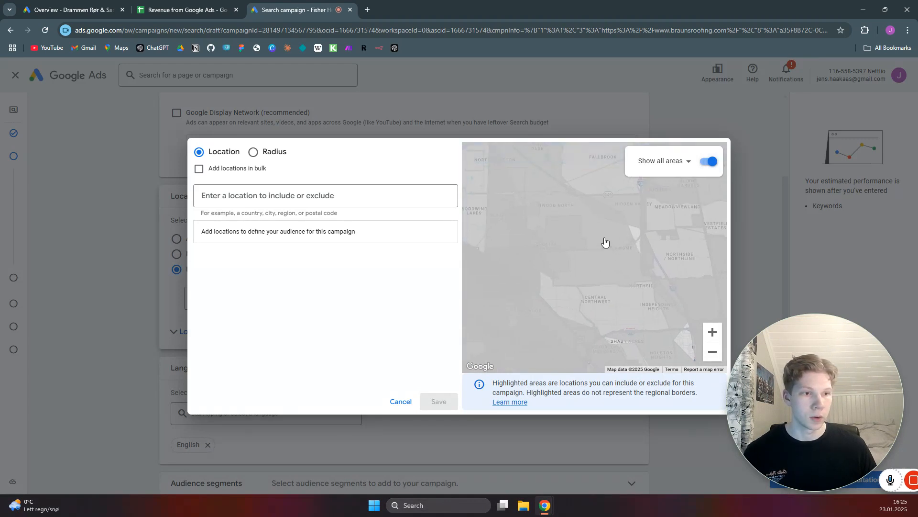
pyautogui.click(598, 255)
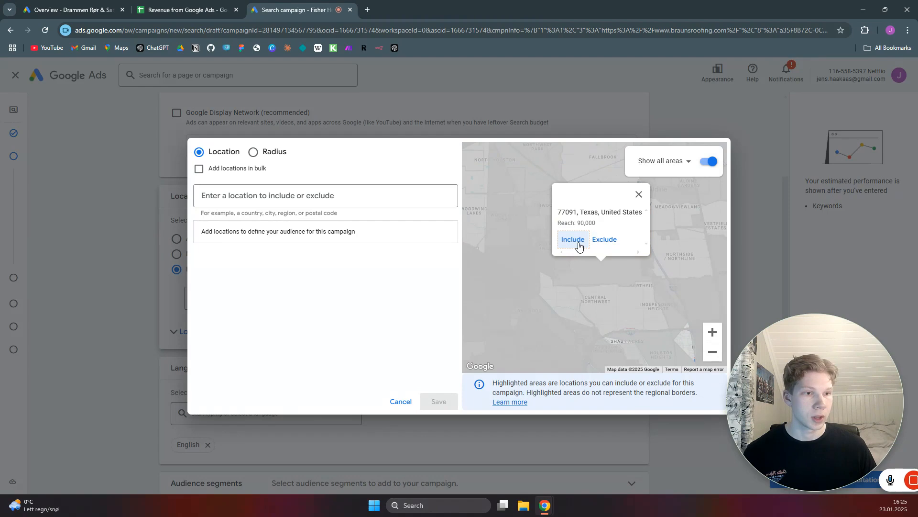
pyautogui.click(573, 239)
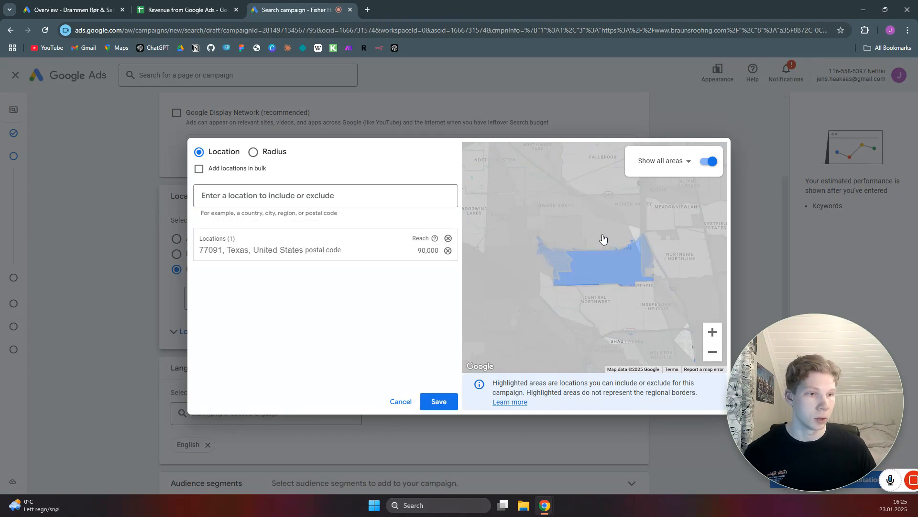
# Step: Include postal codes 77088 and 77040 and the Fairbanks / Northwest Crossing neighborhood as target locations from the map
pyautogui.click(603, 239)
pyautogui.click(563, 230)
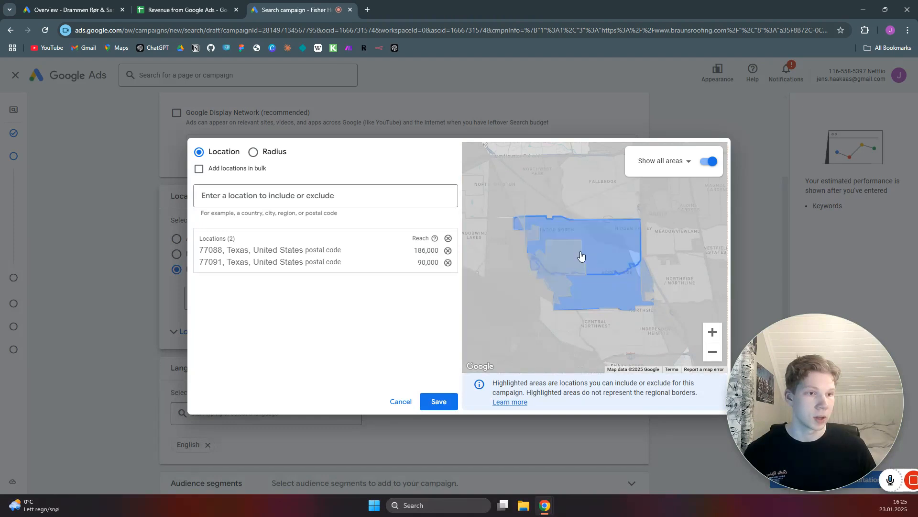
pyautogui.click(527, 288)
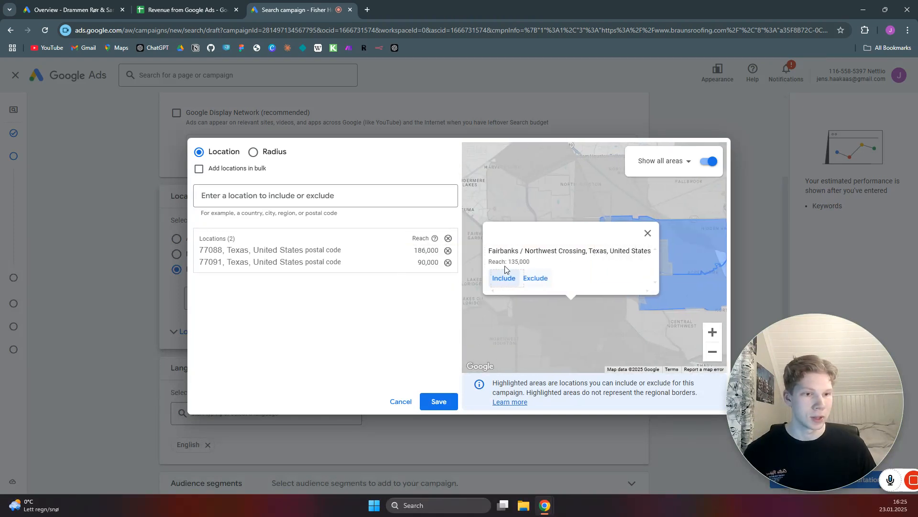
pyautogui.click(518, 282)
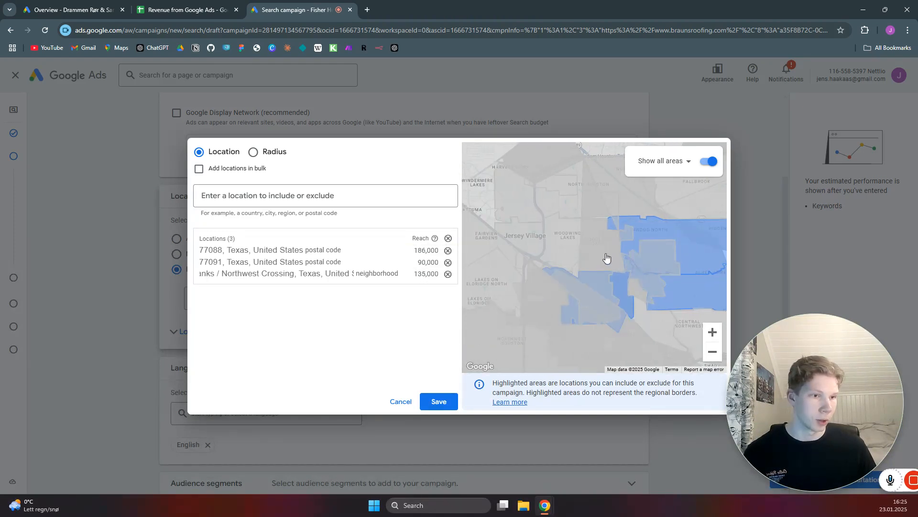
pyautogui.click(605, 255)
pyautogui.click(556, 235)
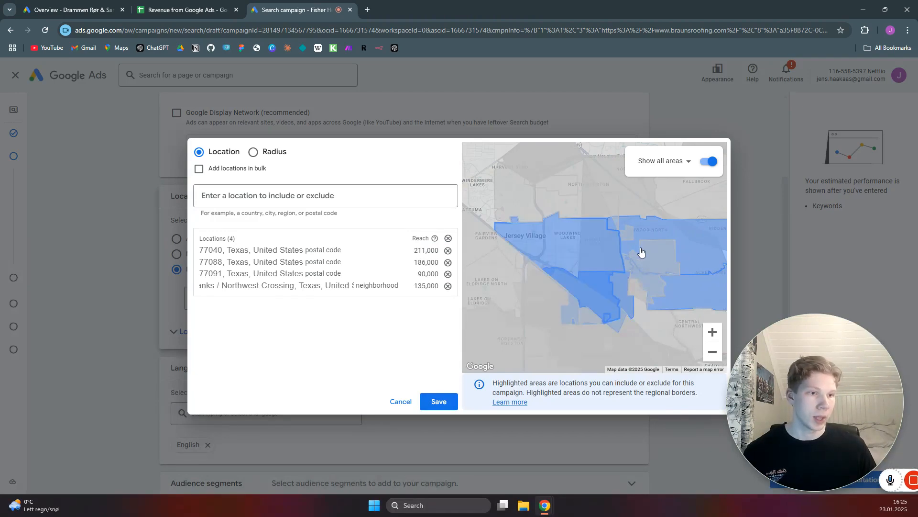
# Step: Exclude postal code 77064 and the Fairview Gardens neighborhood from the campaign's target locations on the map
pyautogui.click(575, 209)
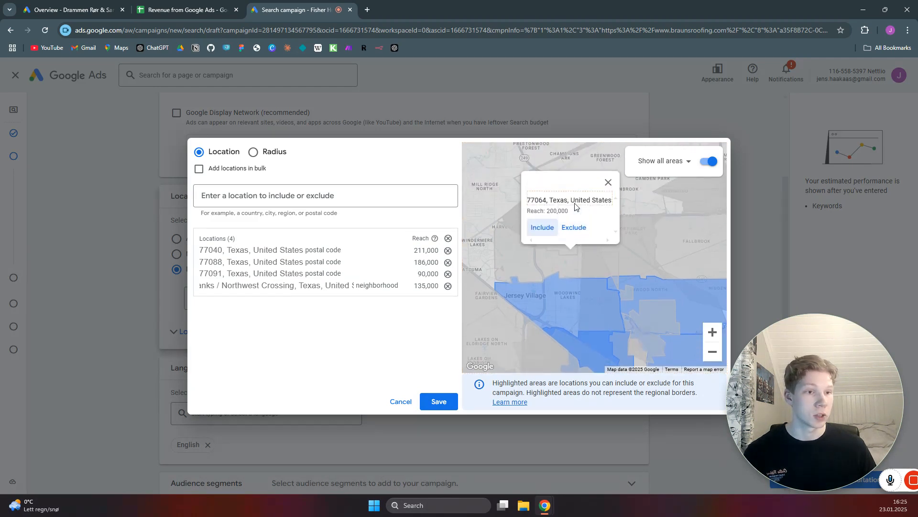
pyautogui.click(577, 229)
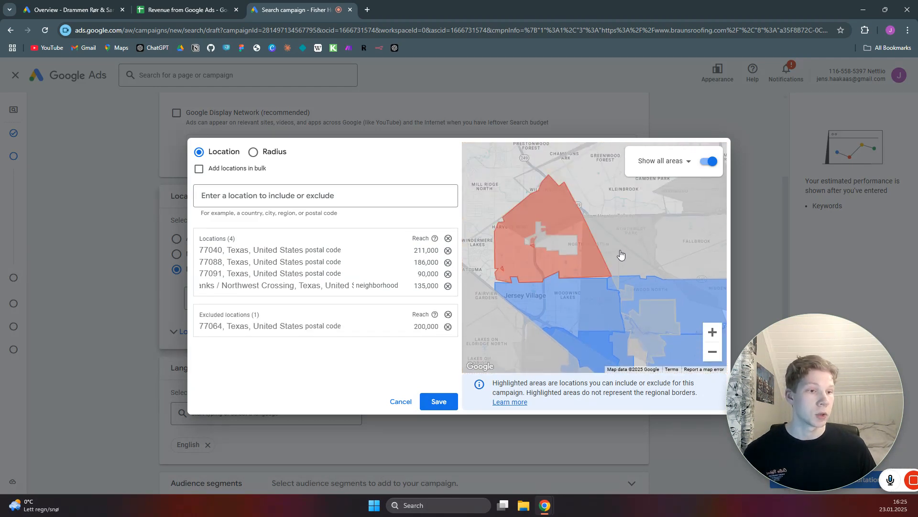
pyautogui.click(622, 256)
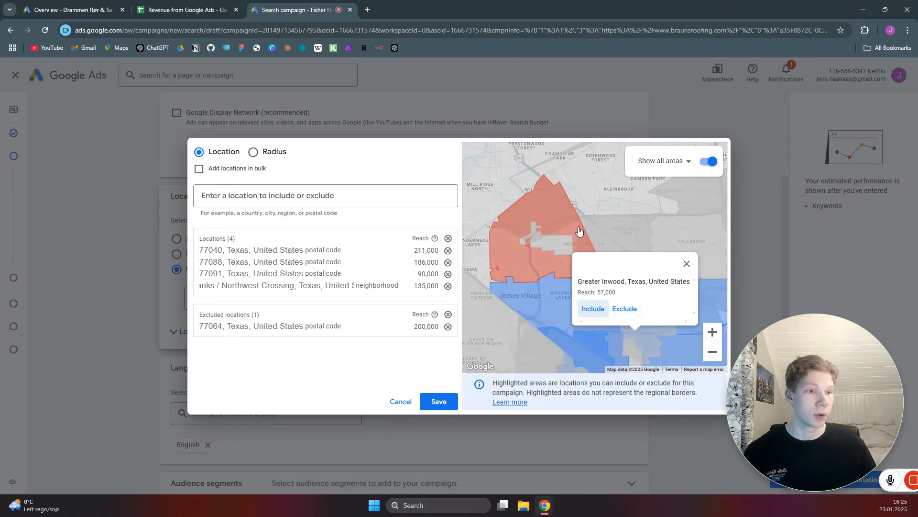
pyautogui.moveTo(494, 245); pyautogui.dragTo(518, 184)
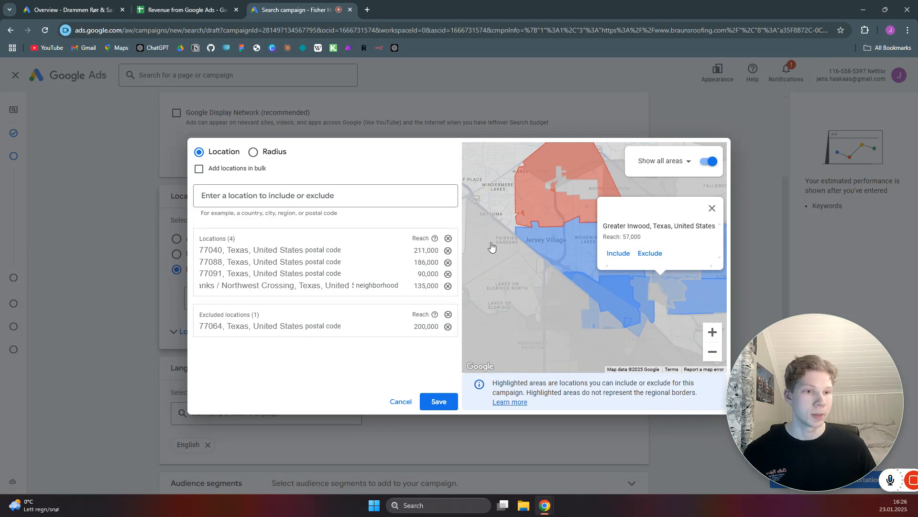
pyautogui.click(492, 239)
pyautogui.click(511, 228)
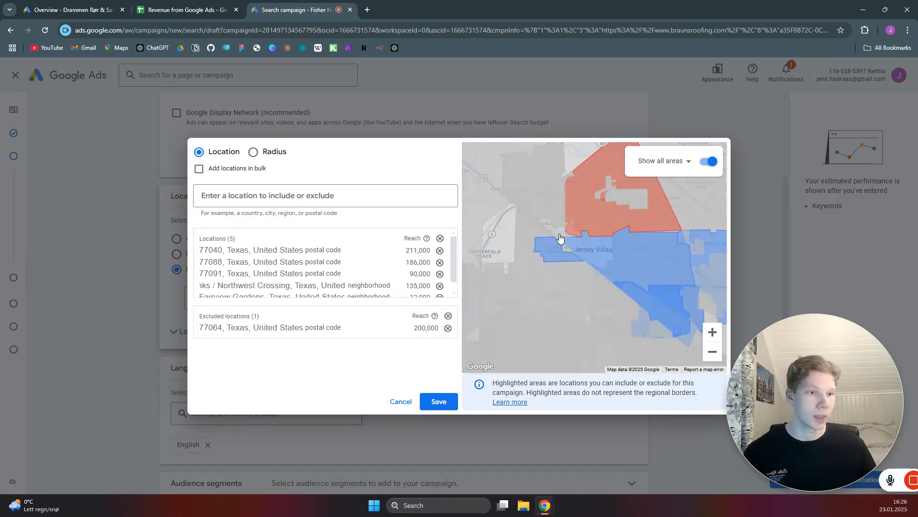
pyautogui.click(551, 255)
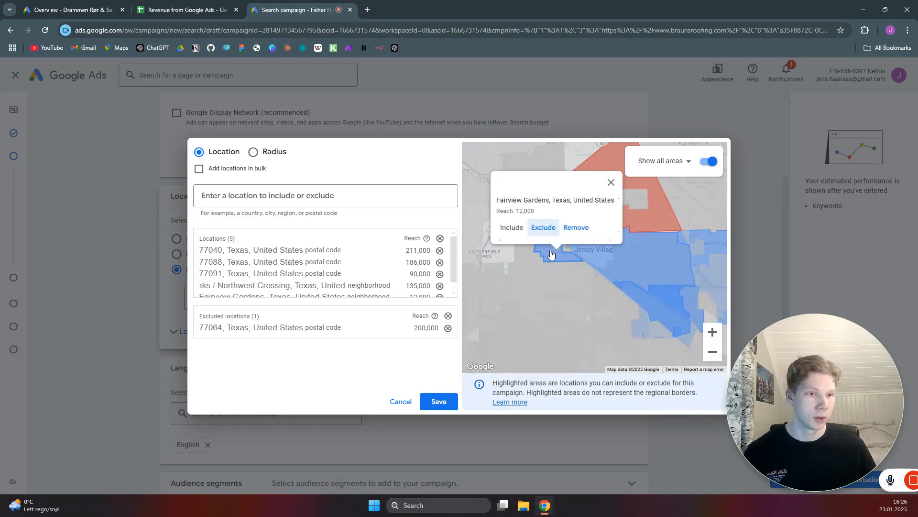
pyautogui.click(543, 283)
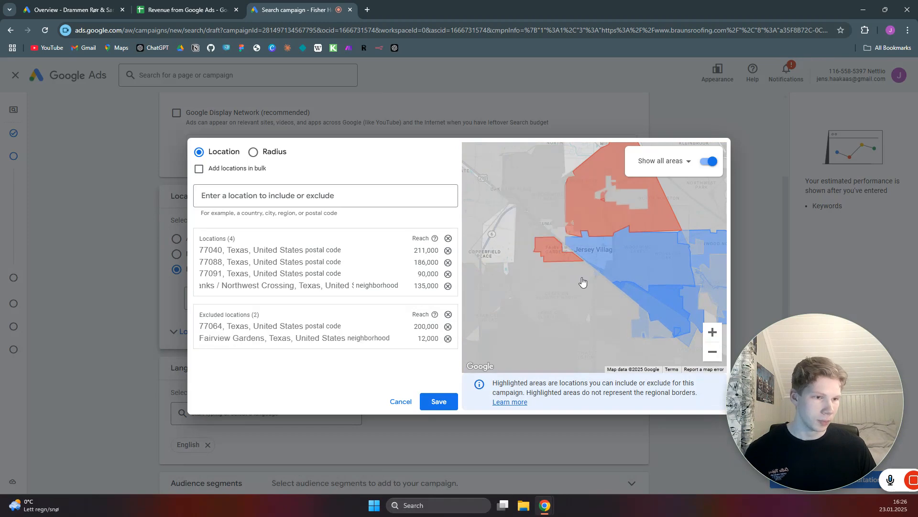
# Step: Exclude postal code 77041, Texas from the targeting and save the location selection
pyautogui.click(581, 281)
pyautogui.click(526, 259)
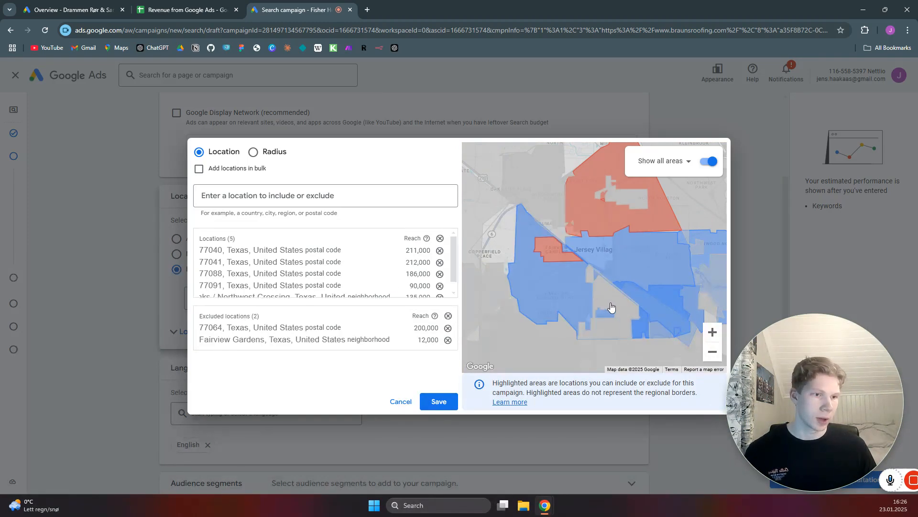
pyautogui.click(552, 275)
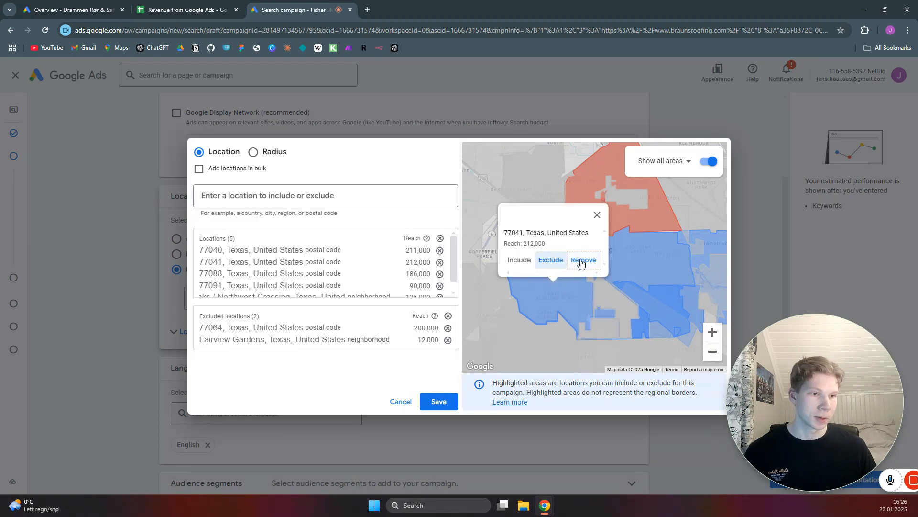
pyautogui.click(553, 262)
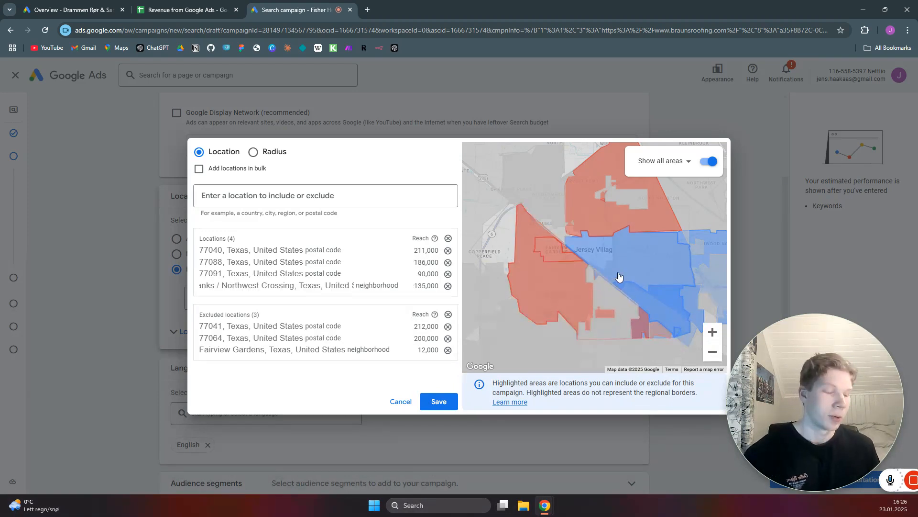
pyautogui.moveTo(603, 296); pyautogui.dragTo(499, 256)
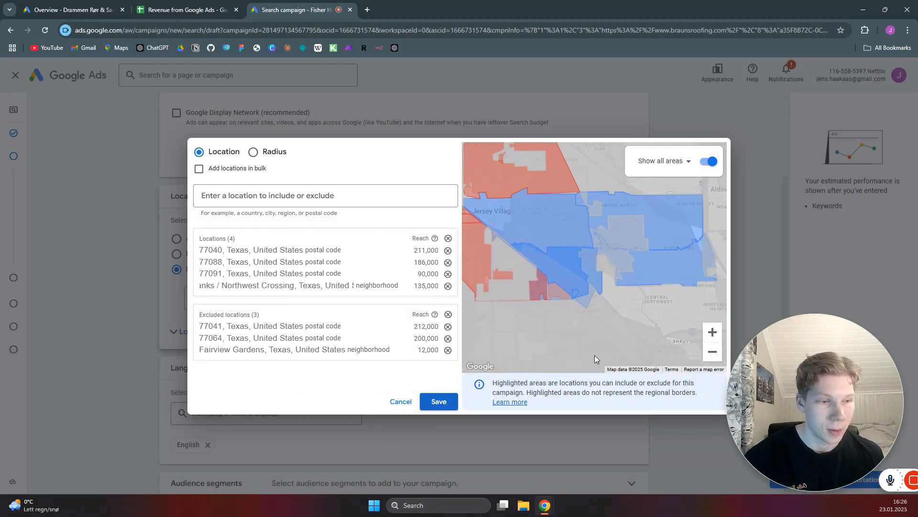
# Step: Turn off broad match for the campaign so it uses keyword match types, and expand the additional campaign settings
pyautogui.scroll(-7, 574, 277)
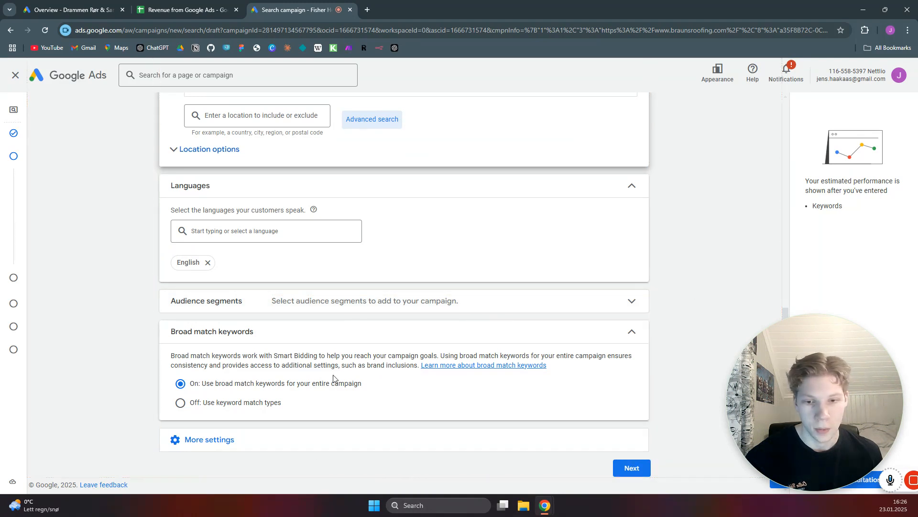
pyautogui.click(179, 405)
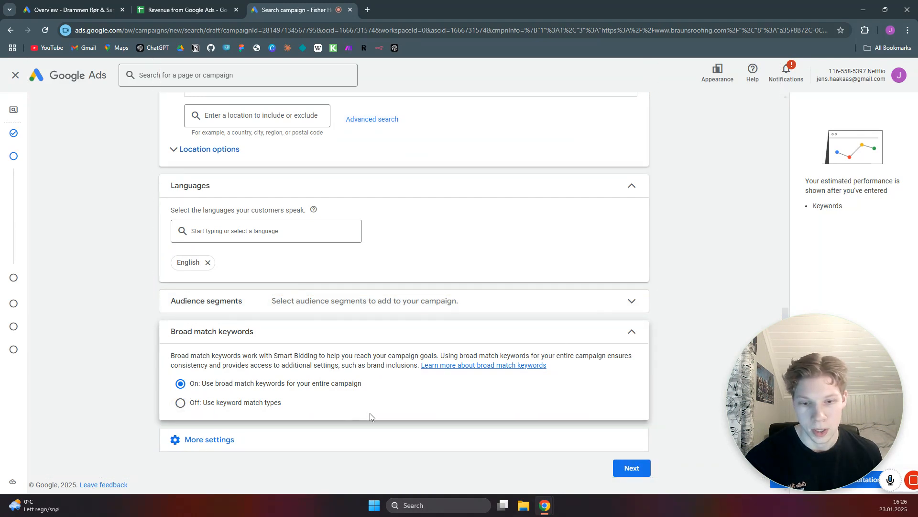
pyautogui.click(202, 441)
pyautogui.scroll(-2, 339, 374)
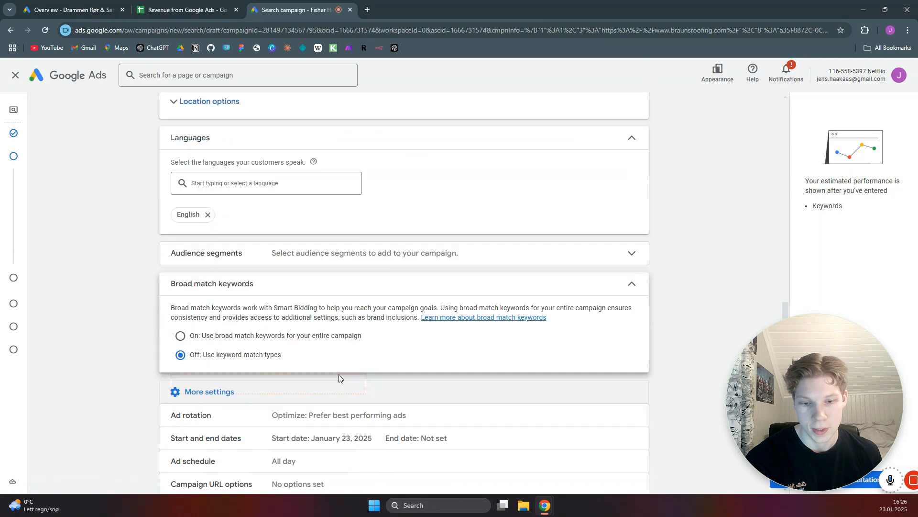
# Step: Set the ad schedule to run on Mondays - Fridays from 09:00 to 17:00
pyautogui.click(313, 396)
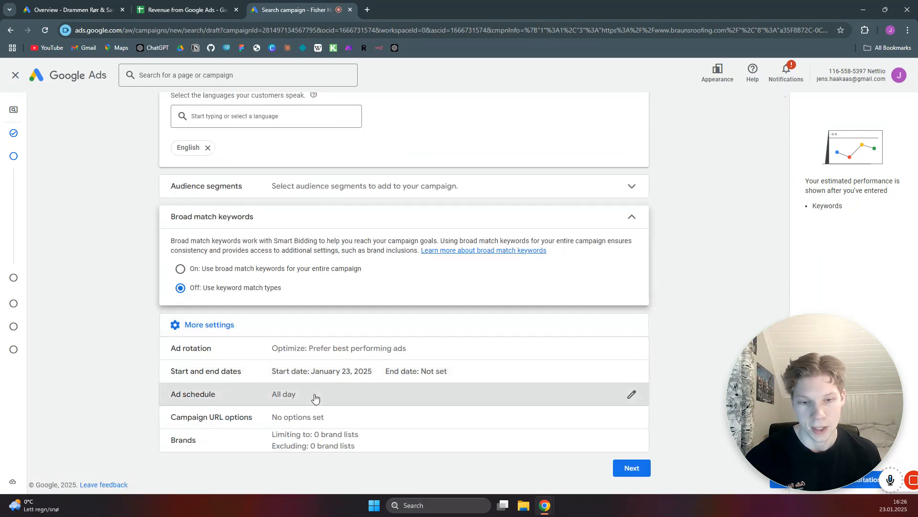
pyautogui.scroll(-2, 313, 354)
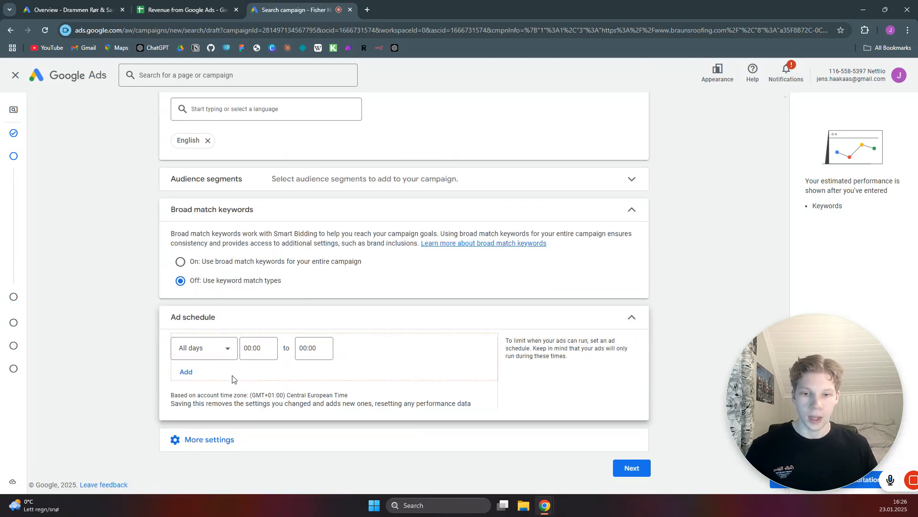
pyautogui.click(225, 349)
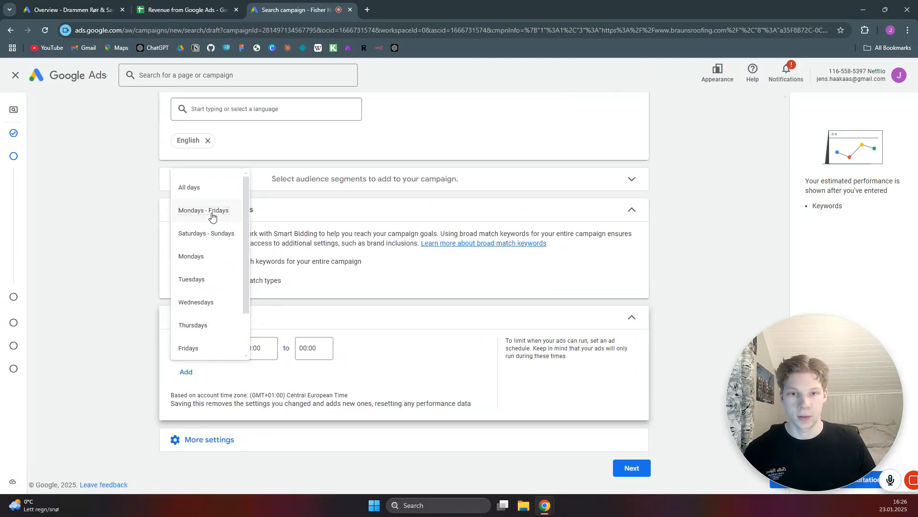
pyautogui.click(255, 351)
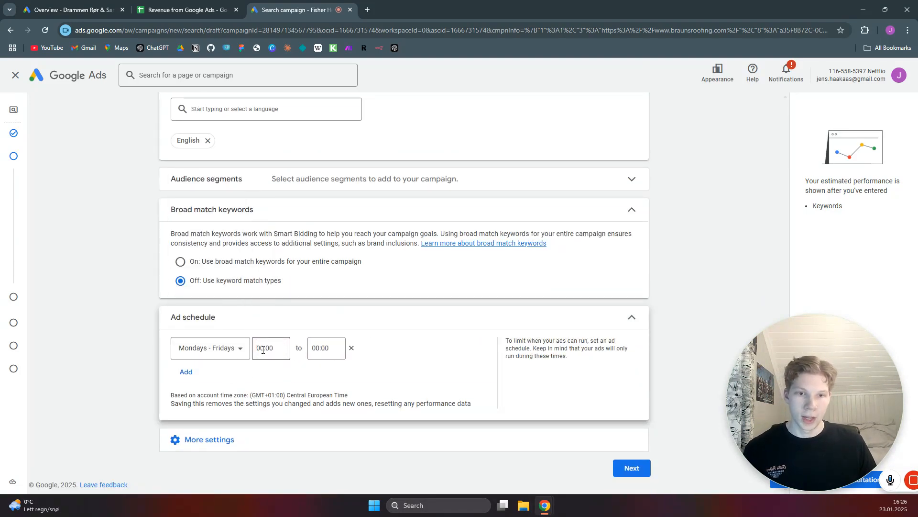
pyautogui.click(262, 350)
pyautogui.scroll(-15, 271, 250)
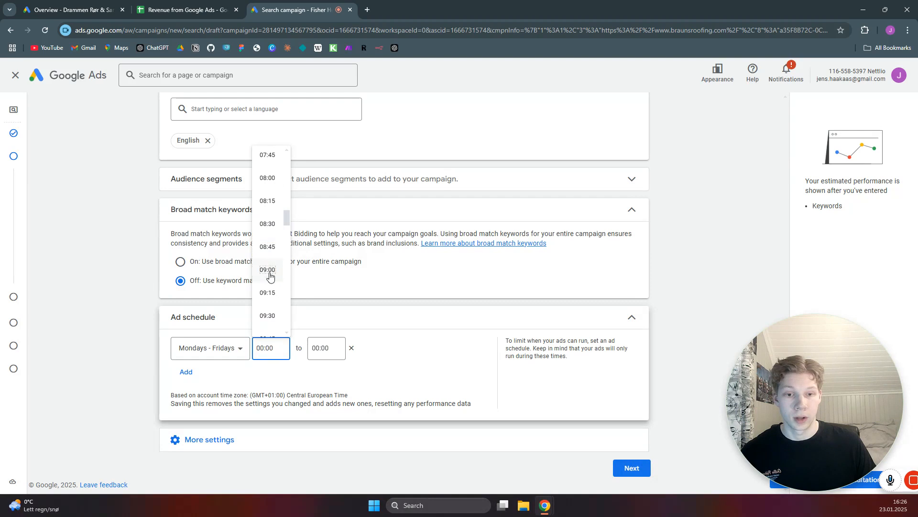
pyautogui.click(327, 350)
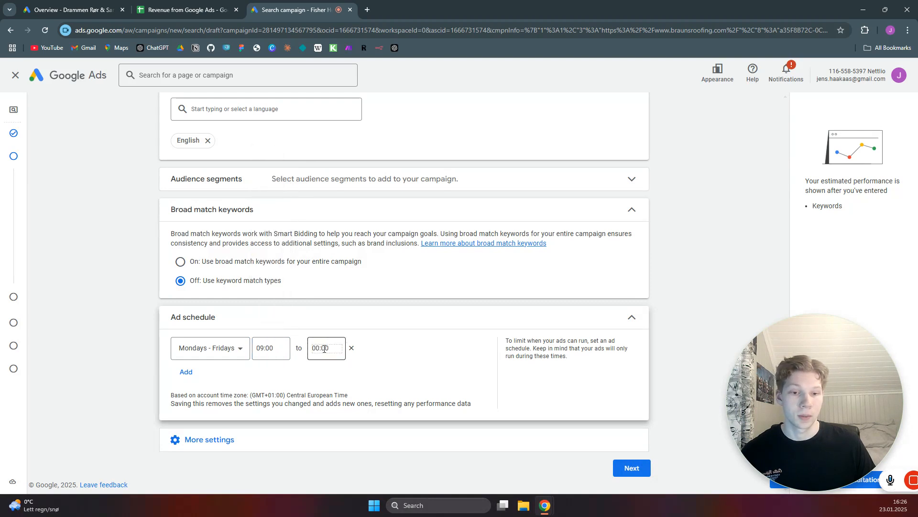
pyautogui.click(327, 349)
pyautogui.scroll(-20, 331, 283)
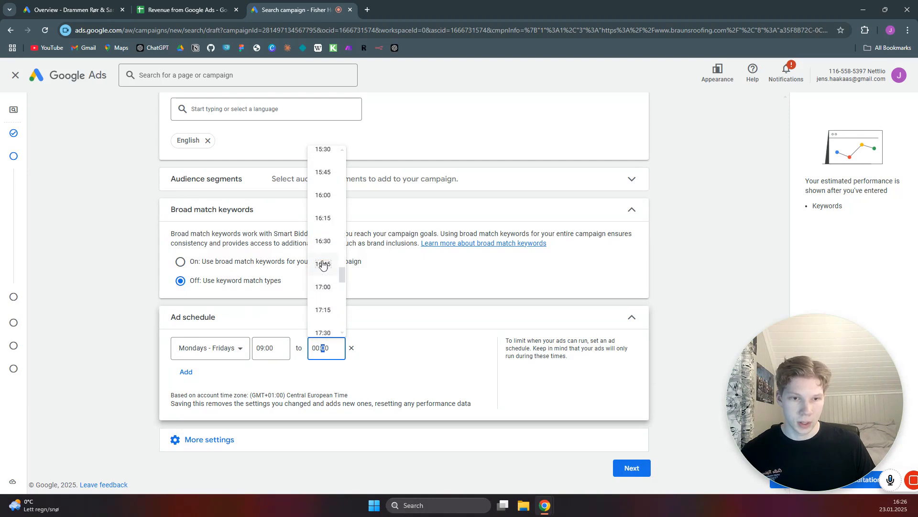
pyautogui.click(326, 291)
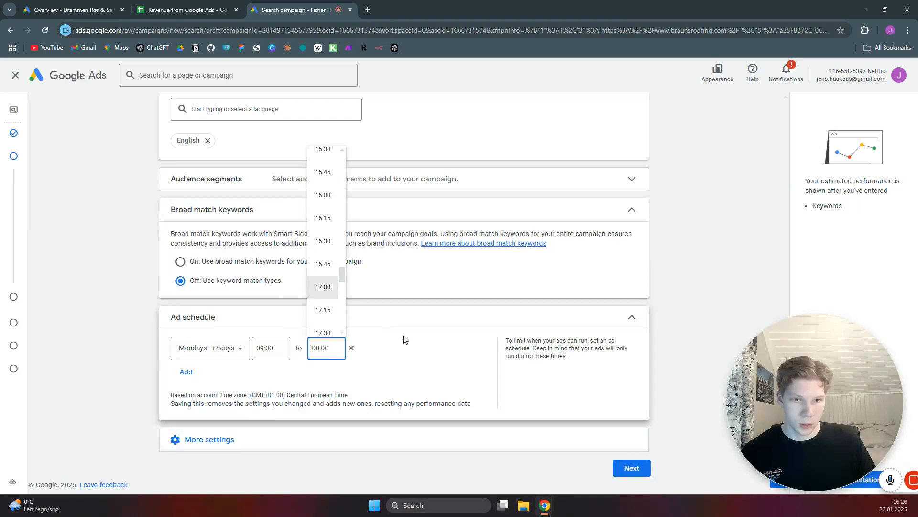
# Step: Finish the campaign settings and skip the AI keyword and asset generation
pyautogui.click(643, 472)
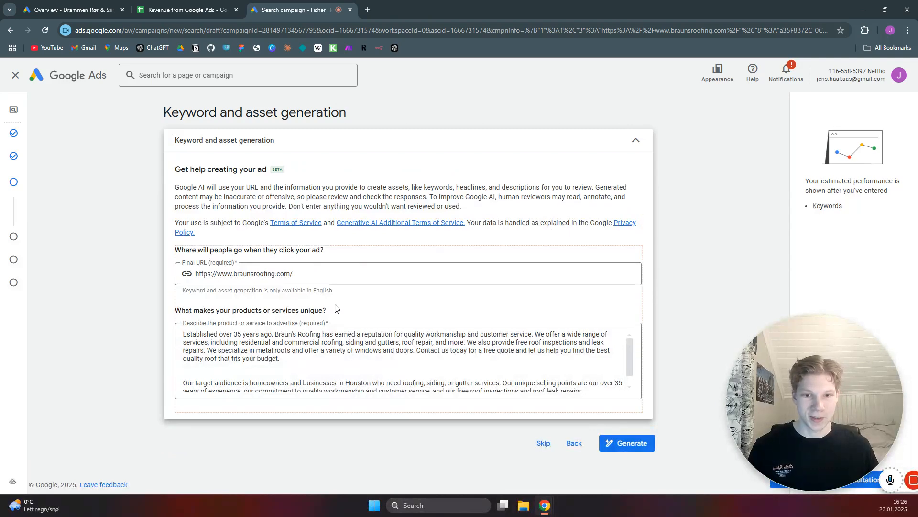
pyautogui.click(543, 444)
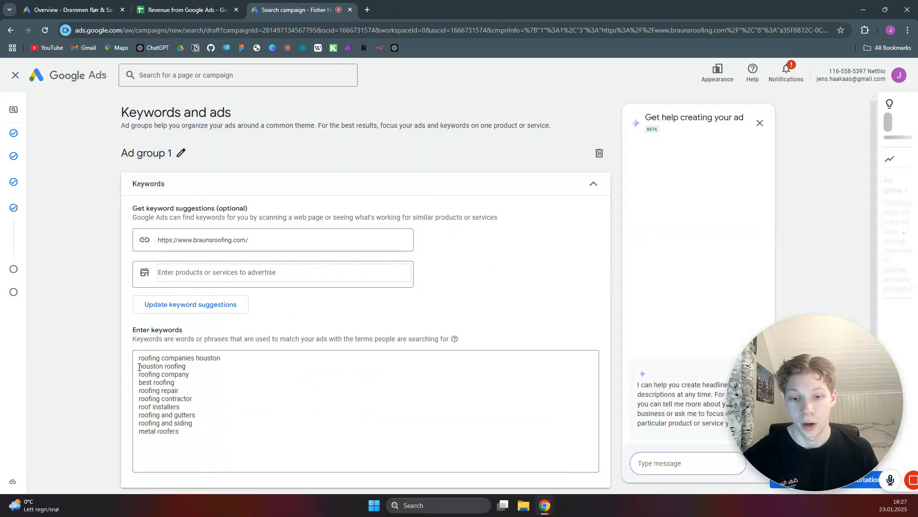
# Step: Review the suggested roofing keywords for Ad group 1 and the ad's final URL, display path and headline sections
pyautogui.moveTo(139, 367); pyautogui.dragTo(180, 433)
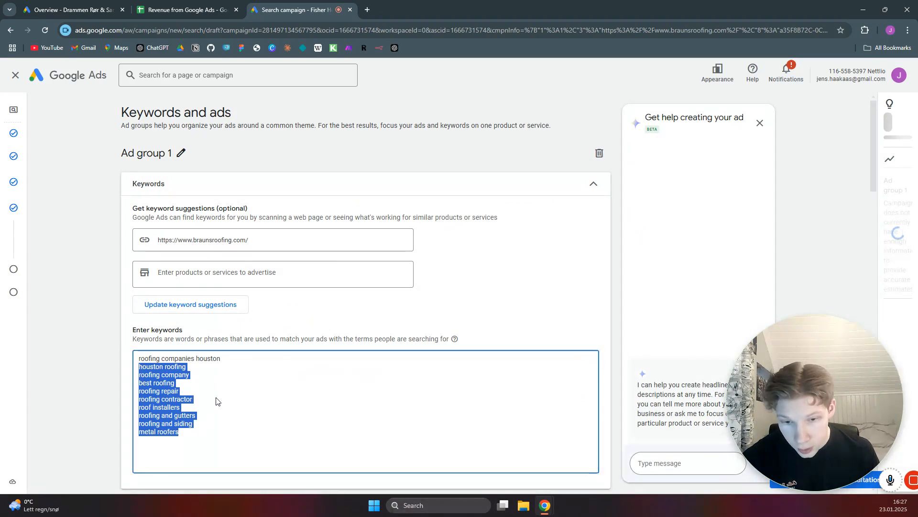
pyautogui.click(166, 367)
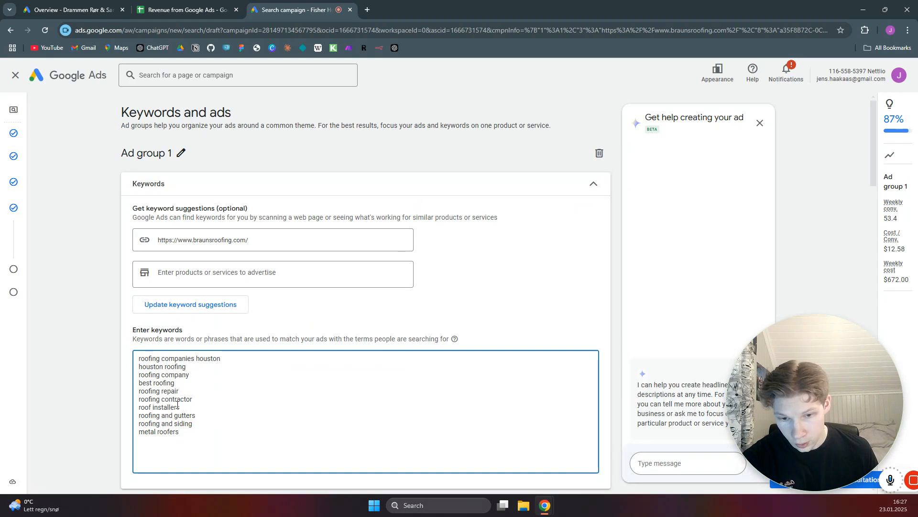
pyautogui.write('s')
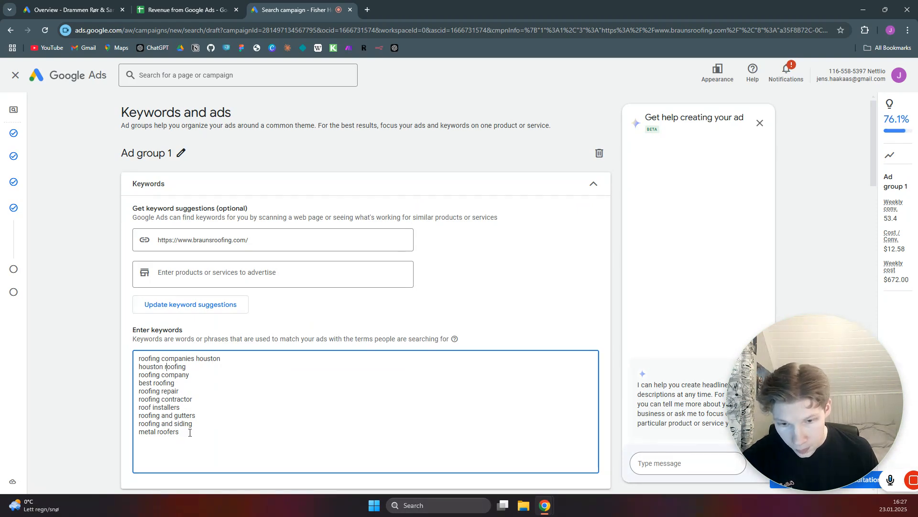
pyautogui.scroll(-1, 405, 309)
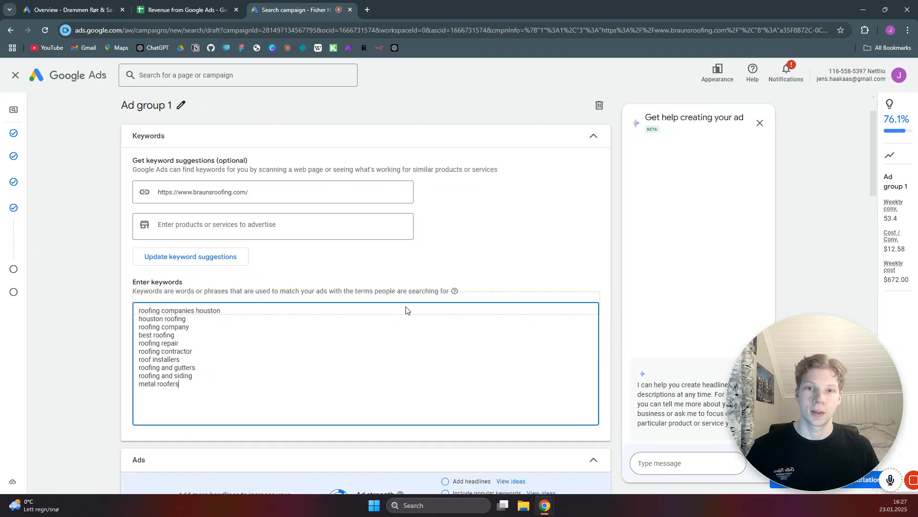
pyautogui.scroll(-2, 405, 313)
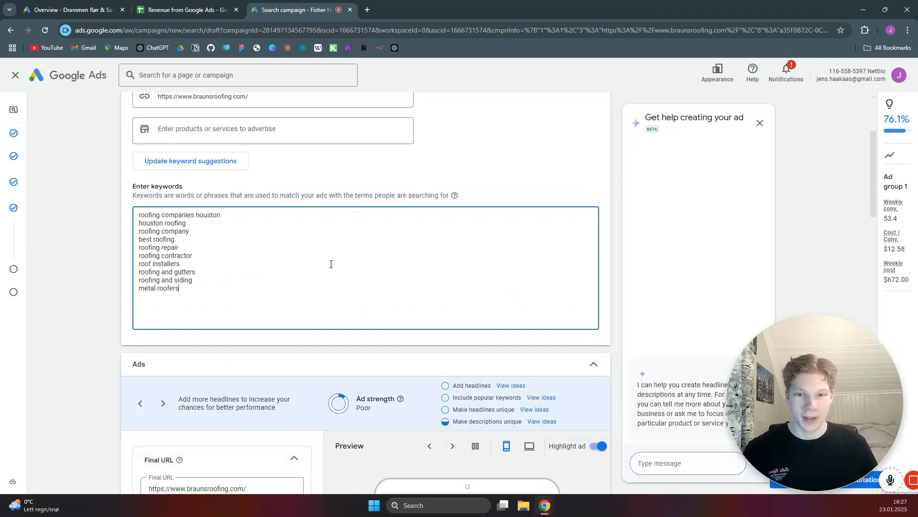
pyautogui.scroll(-3, 225, 316)
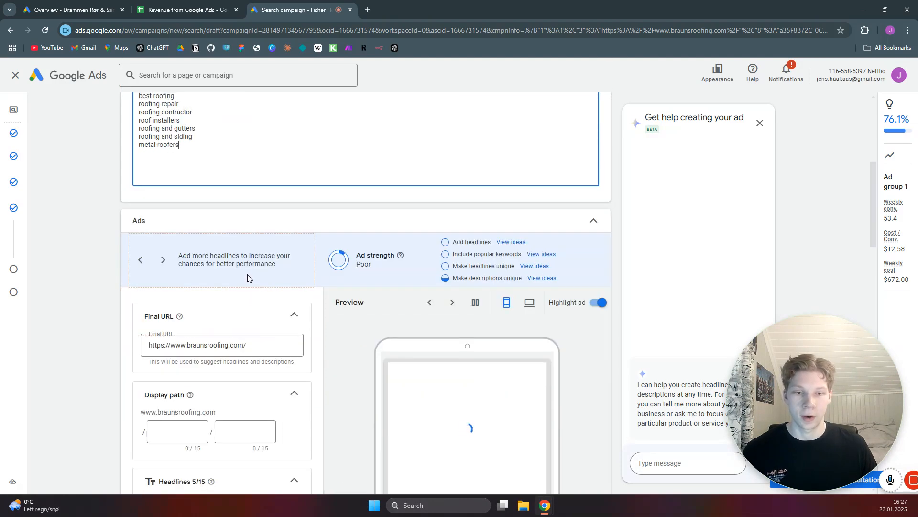
pyautogui.scroll(-3, 248, 287)
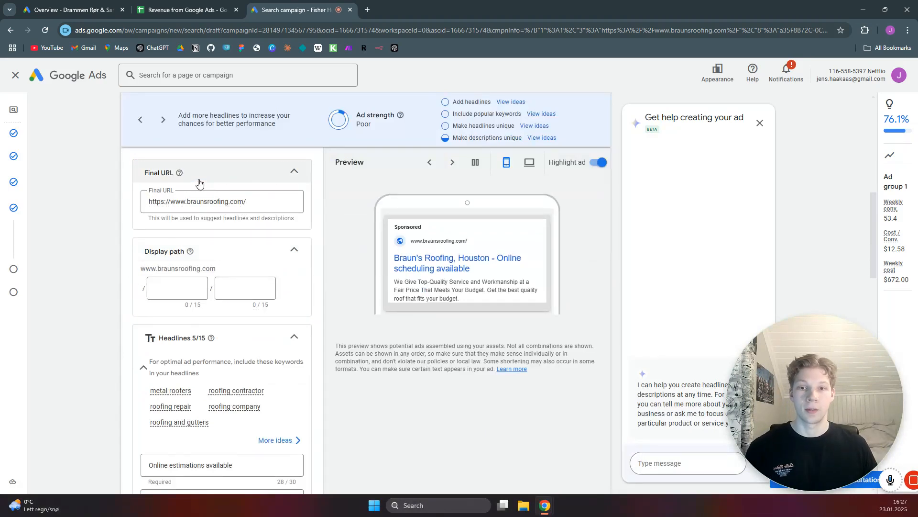
pyautogui.tripleClick(143, 202)
pyautogui.doubleClick(245, 201)
pyautogui.moveTo(245, 201); pyautogui.dragTo(146, 201)
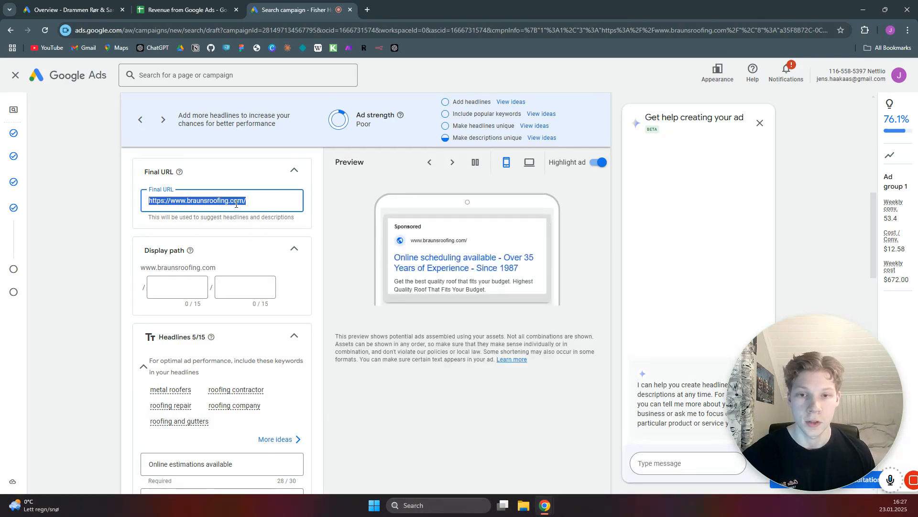
pyautogui.moveTo(250, 200); pyautogui.dragTo(158, 201)
# Step: Set the ad's display path to roofer/houston
pyautogui.click(175, 287)
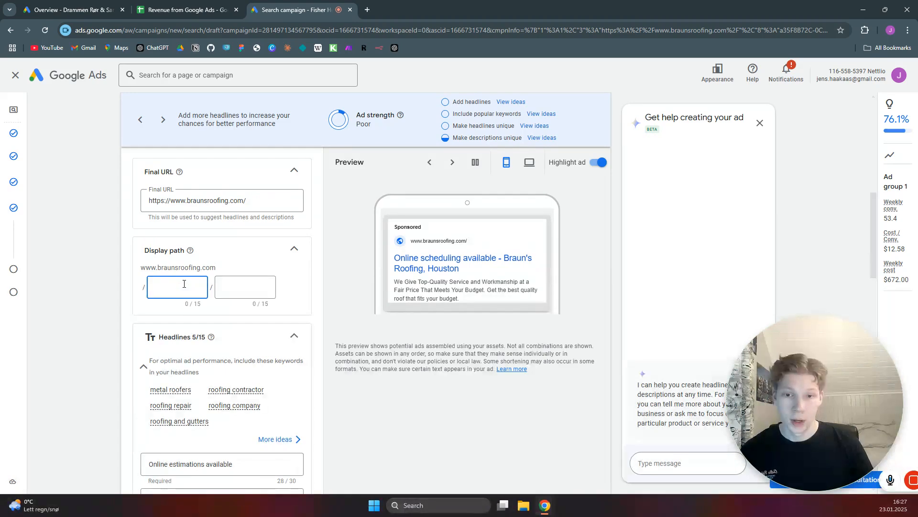
pyautogui.write('fer')
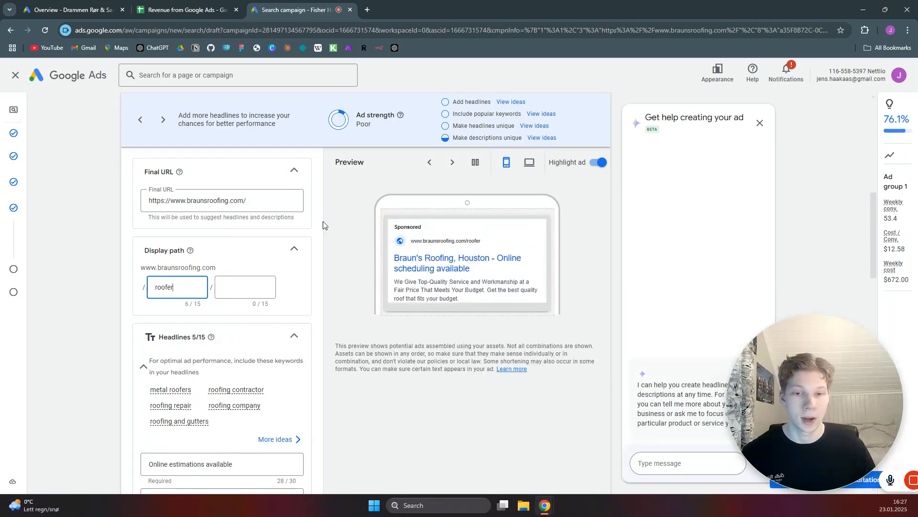
pyautogui.click(243, 283)
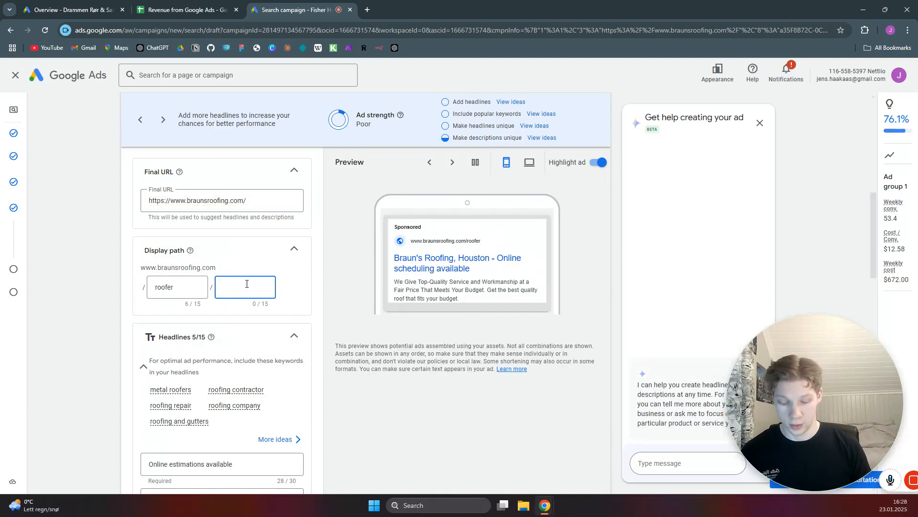
pyautogui.write('ho')
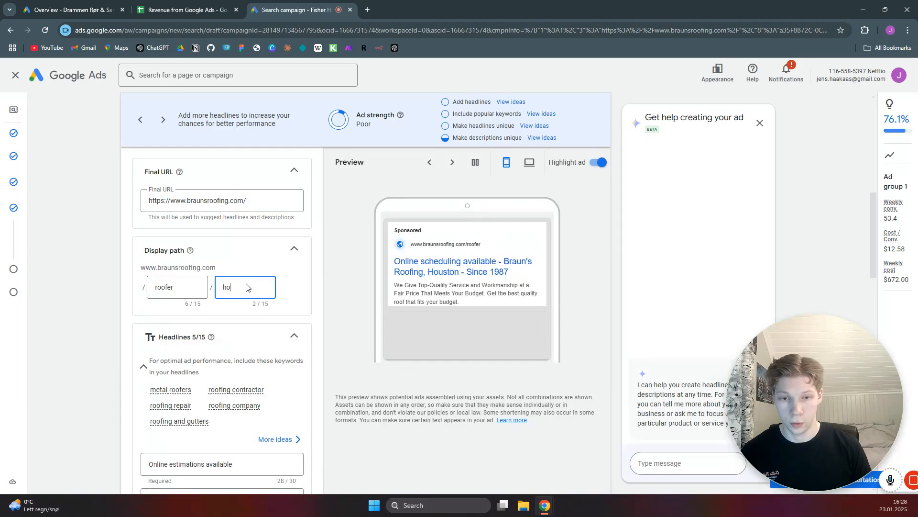
pyautogui.write('uston')
# Step: Clear the suggested text from the second, third and fifth headlines, keeping "Over 35 Years of Experience" as the fourth
pyautogui.scroll(-5, 230, 319)
pyautogui.moveTo(230, 320); pyautogui.dragTo(144, 322)
pyautogui.press('BackSpace')
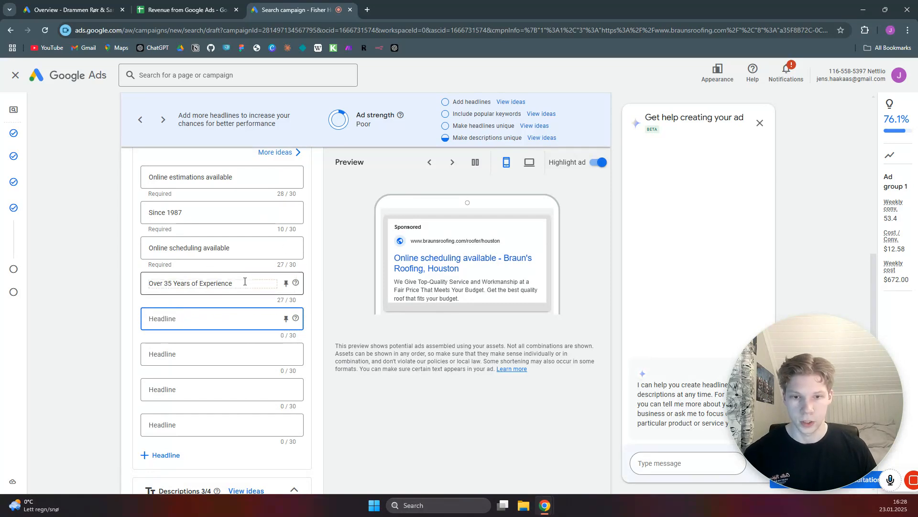
pyautogui.moveTo(246, 282); pyautogui.dragTo(138, 285)
pyautogui.press('BackSpace')
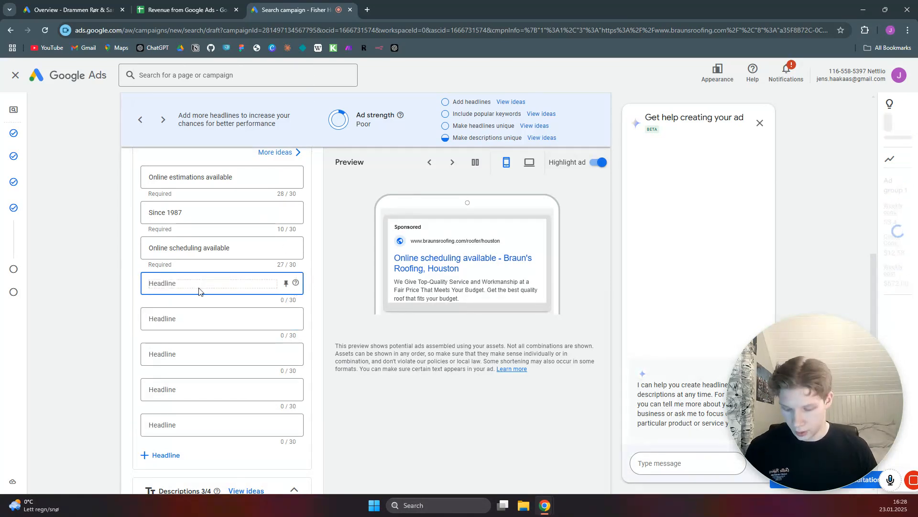
pyautogui.hotkey('ctrl', 'z')
pyautogui.moveTo(234, 248); pyautogui.dragTo(135, 252)
pyautogui.press('BackSpace')
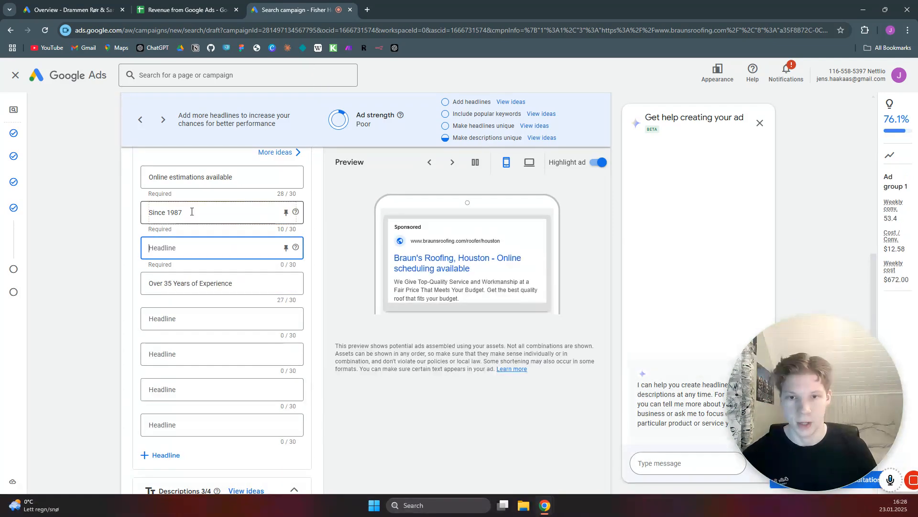
pyautogui.moveTo(189, 212); pyautogui.dragTo(146, 213)
pyautogui.press('BackSpace')
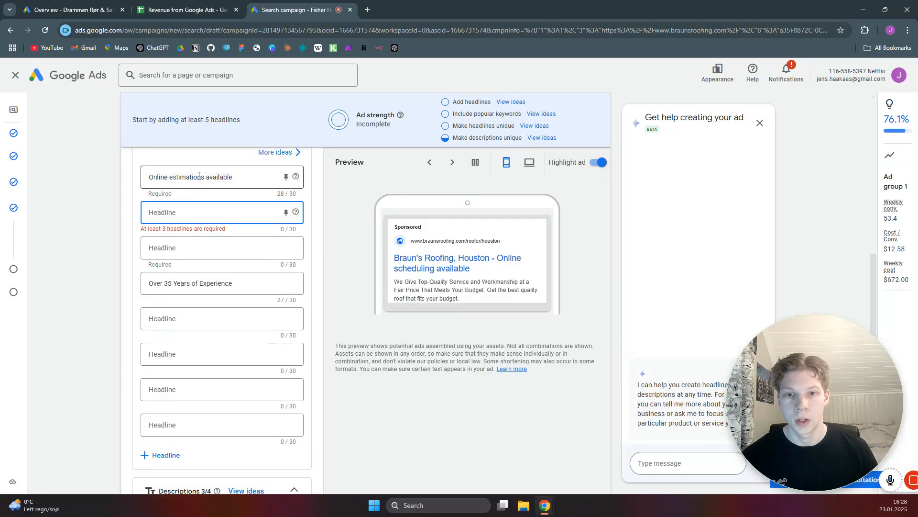
pyautogui.moveTo(239, 177); pyautogui.dragTo(146, 179)
pyautogui.press('BackSpace')
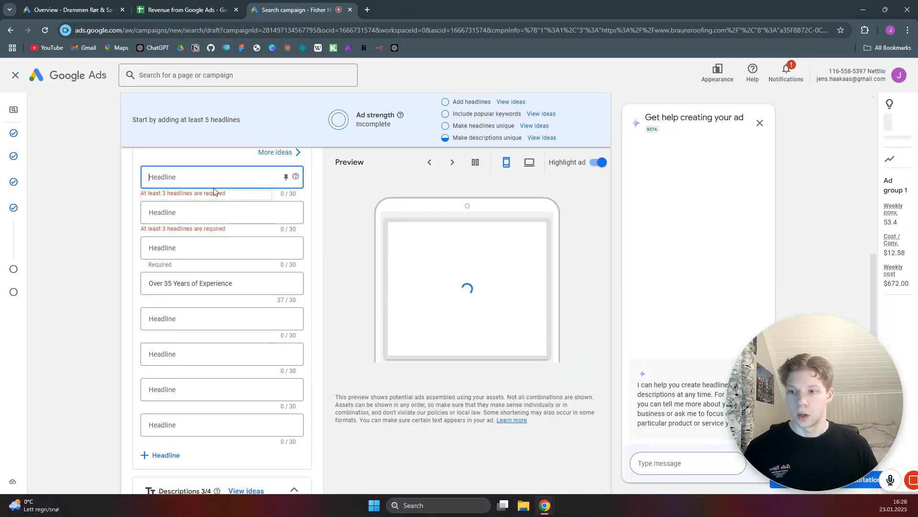
pyautogui.click(167, 178)
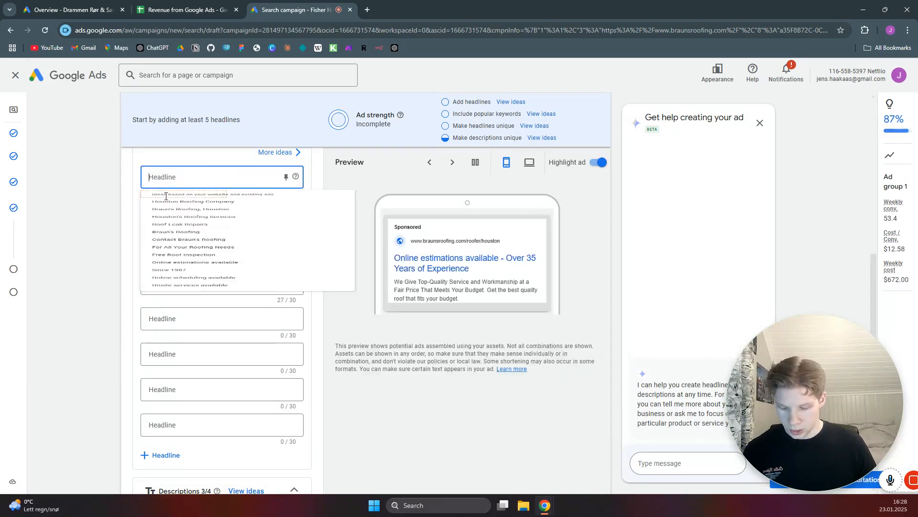
pyautogui.hotkey('ctrl', 'z')
# Step: Capitalise the words in the first headline so it reads "Online Estimations Available"
pyautogui.click(224, 177)
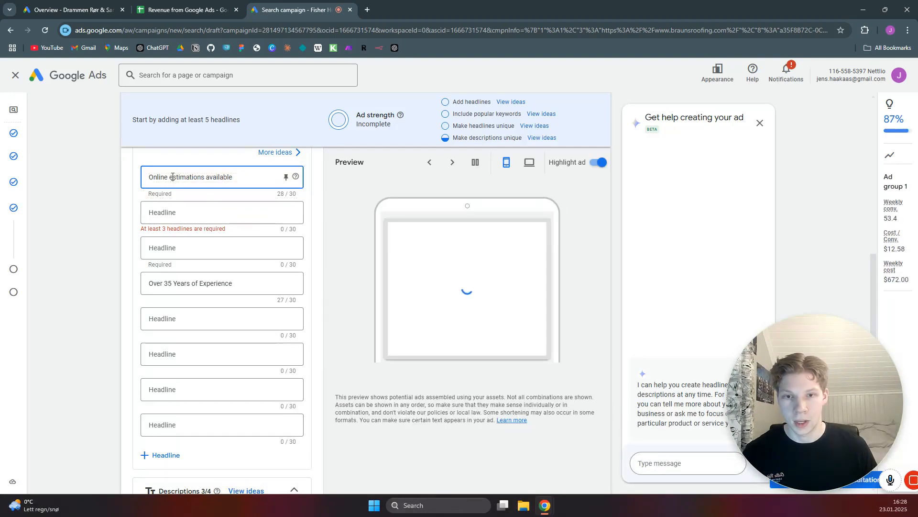
pyautogui.press('BackSpace')
pyautogui.write('E')
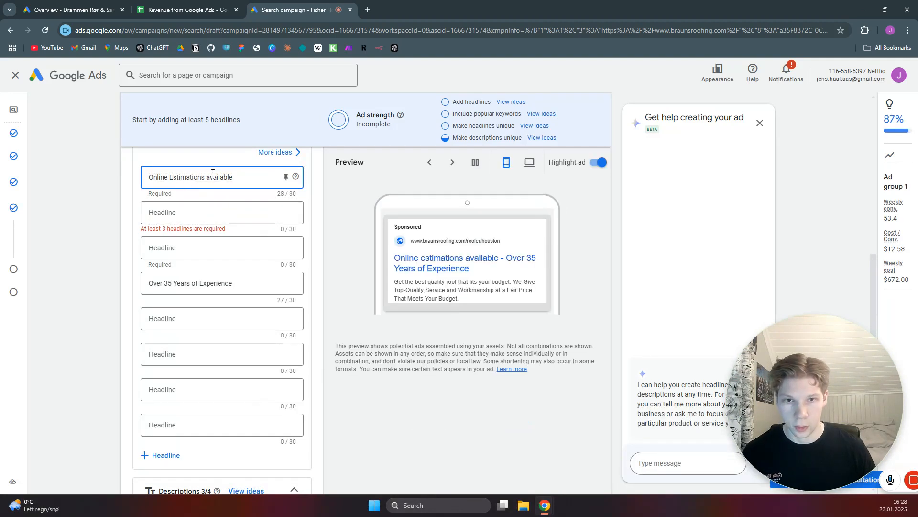
pyautogui.click(209, 177)
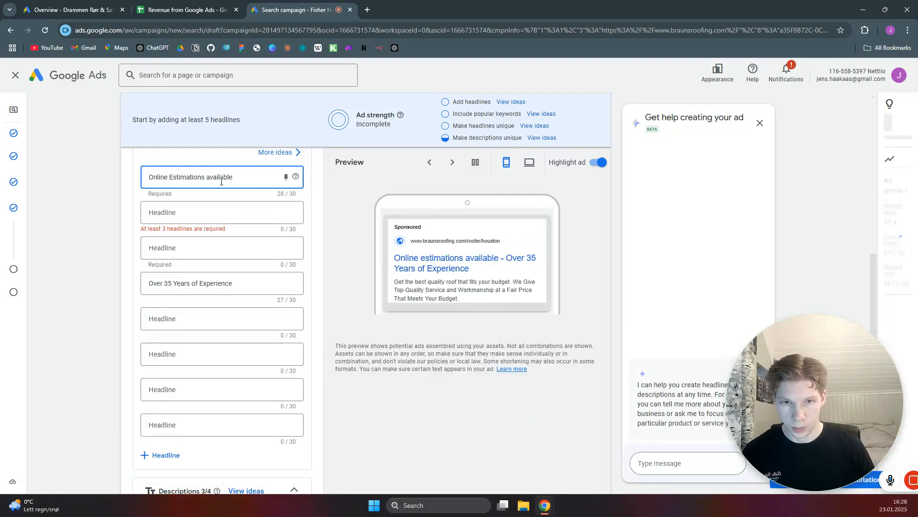
pyautogui.press('Delete')
pyautogui.write('E')
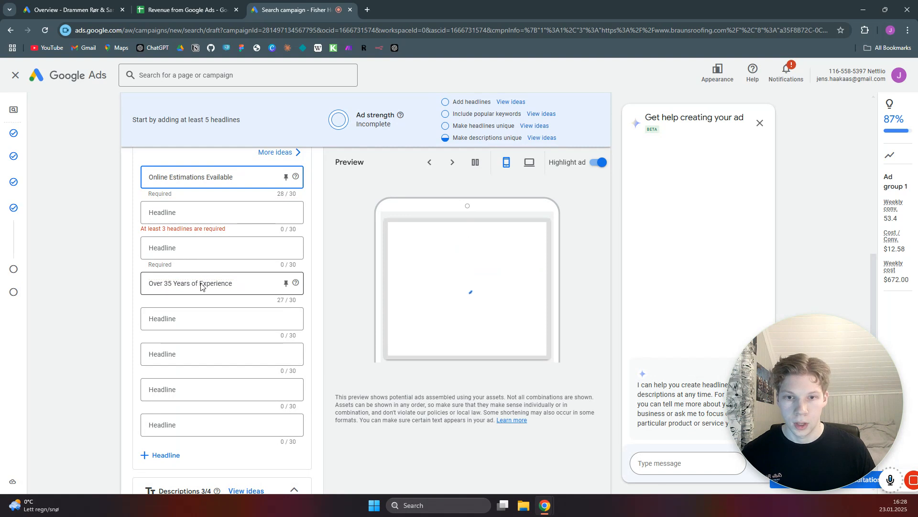
# Step: Write "1# Roofer in Houston" as the second headline and "Best Roofer in Houston" as the third
pyautogui.click(181, 209)
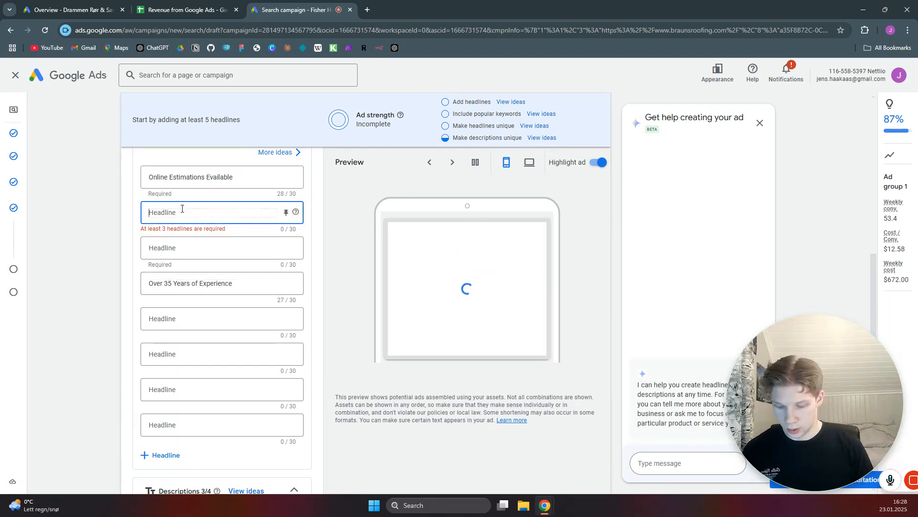
pyautogui.write('1#')
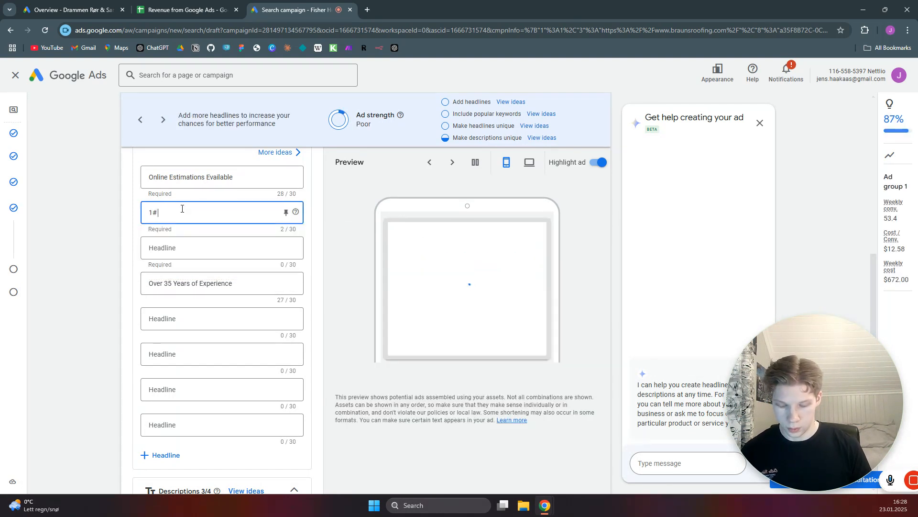
pyautogui.write(' Roofer in H')
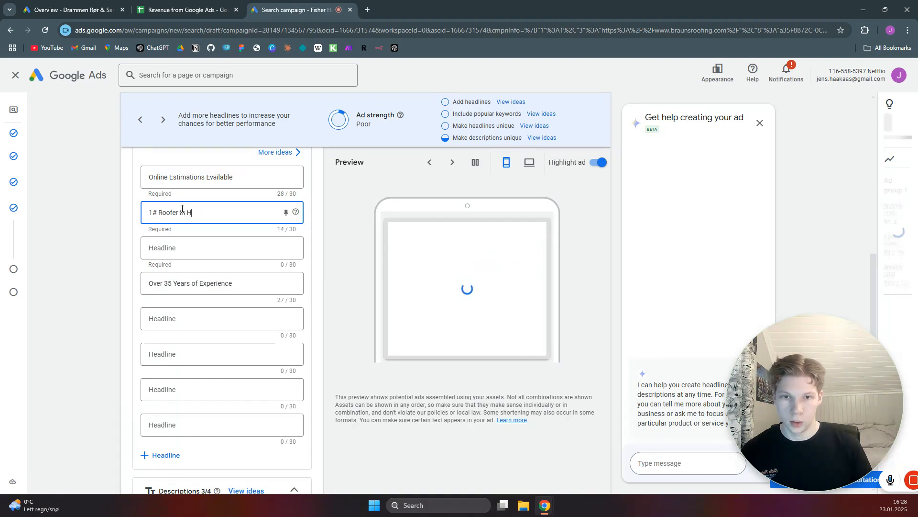
pyautogui.write('ouston')
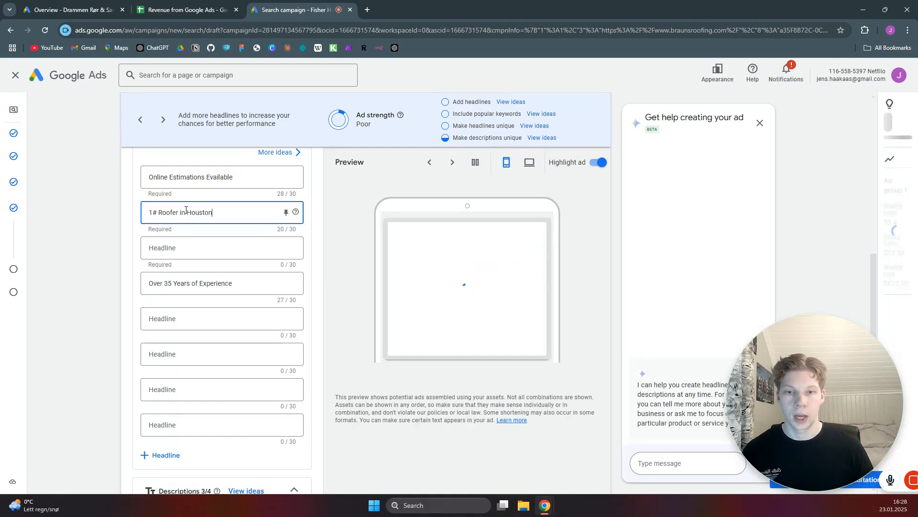
pyautogui.click(236, 240)
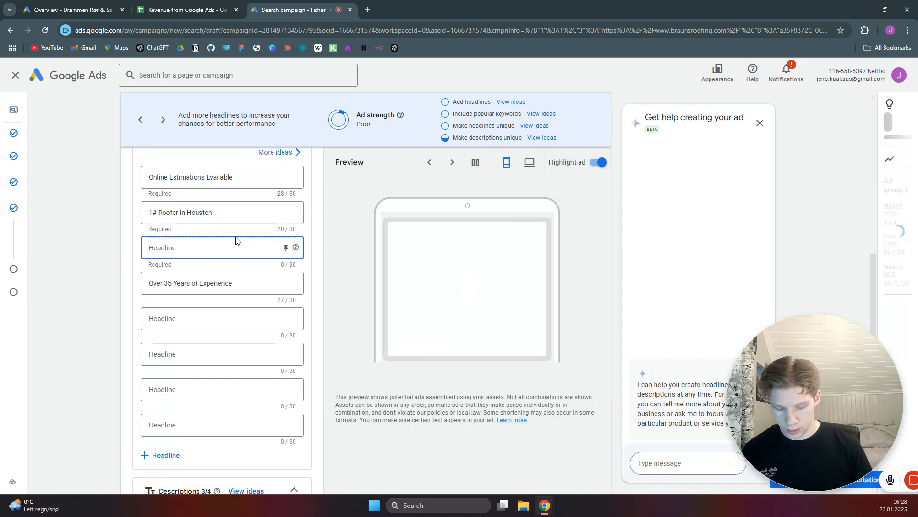
pyautogui.write('Best ')
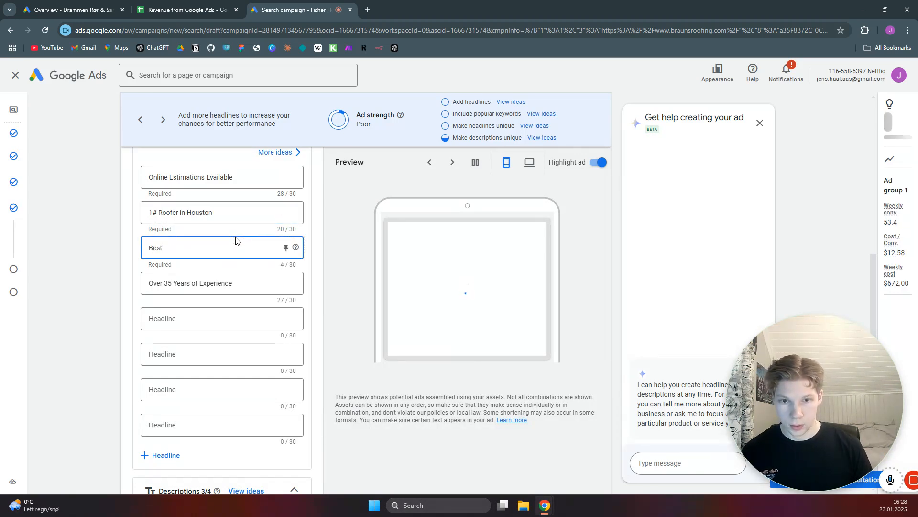
pyautogui.write('Roofer ')
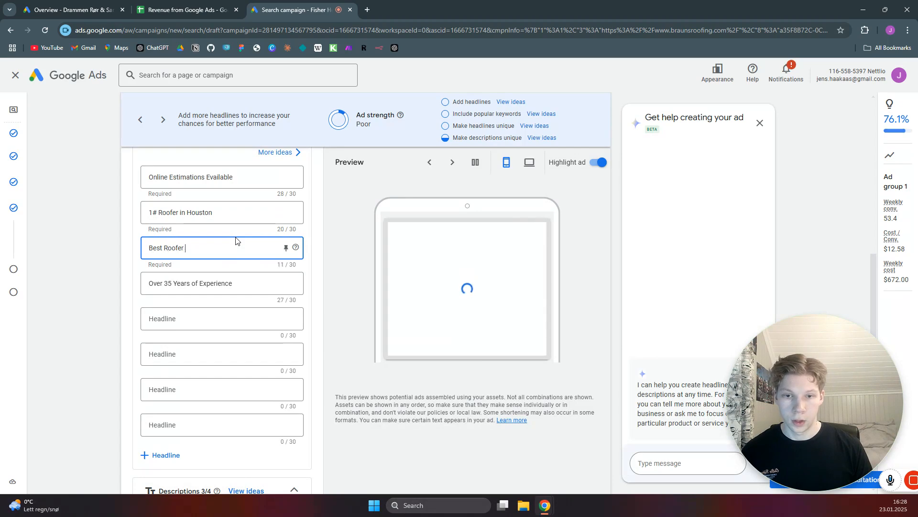
pyautogui.write('in Houston')
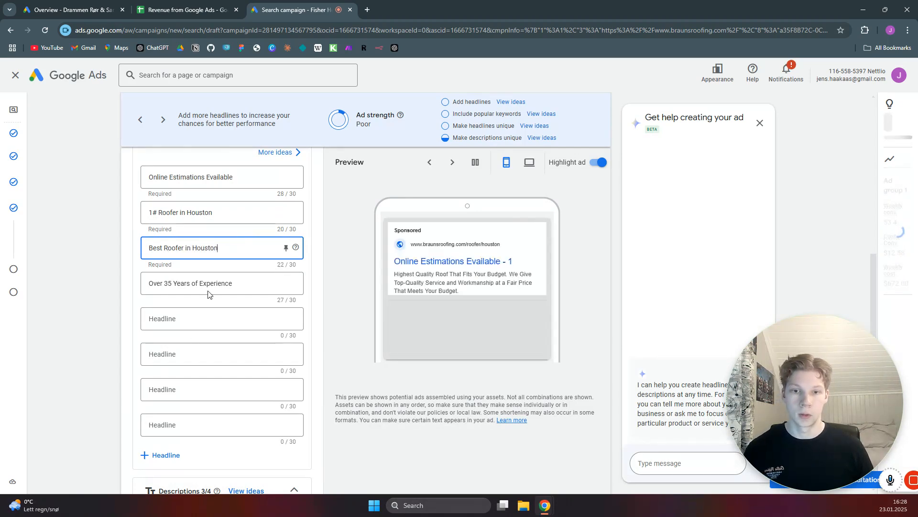
# Step: Write "Get a Free Estimate Online" as the fifth headline
pyautogui.click(205, 317)
pyautogui.write('Get')
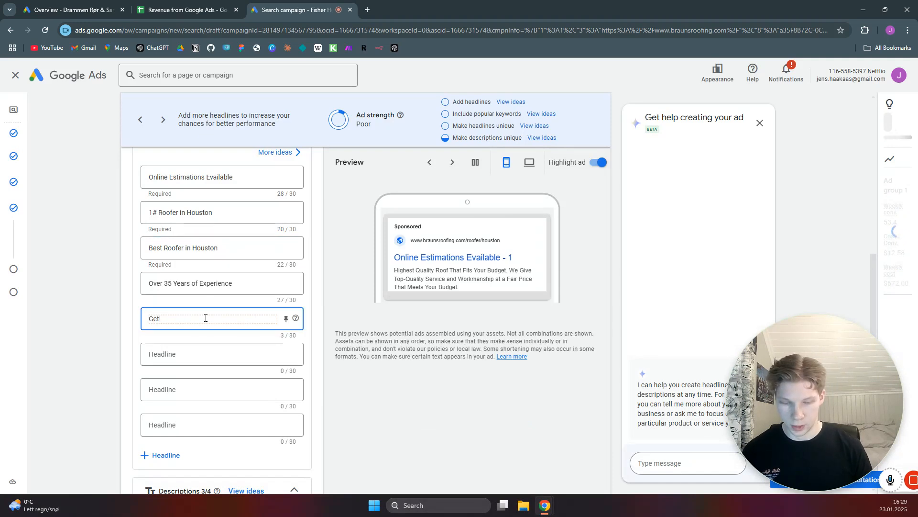
pyautogui.write(' a Fr')
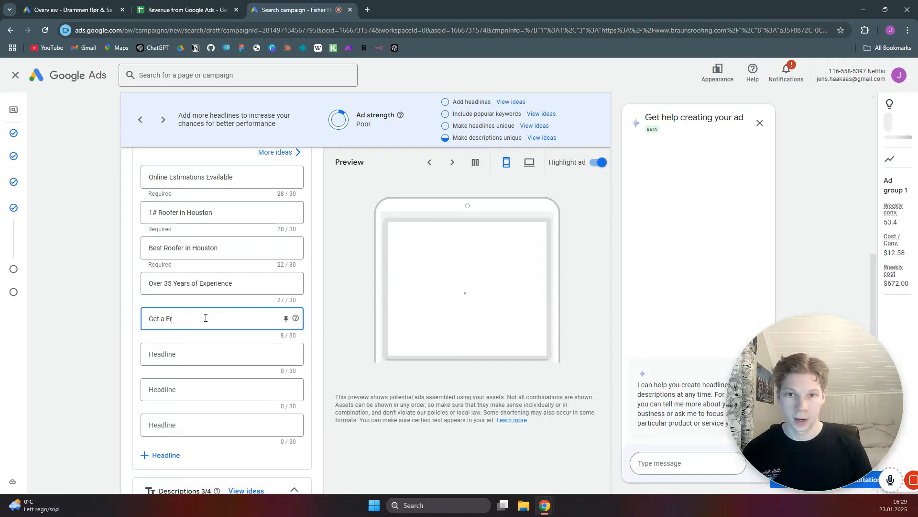
pyautogui.write('ee')
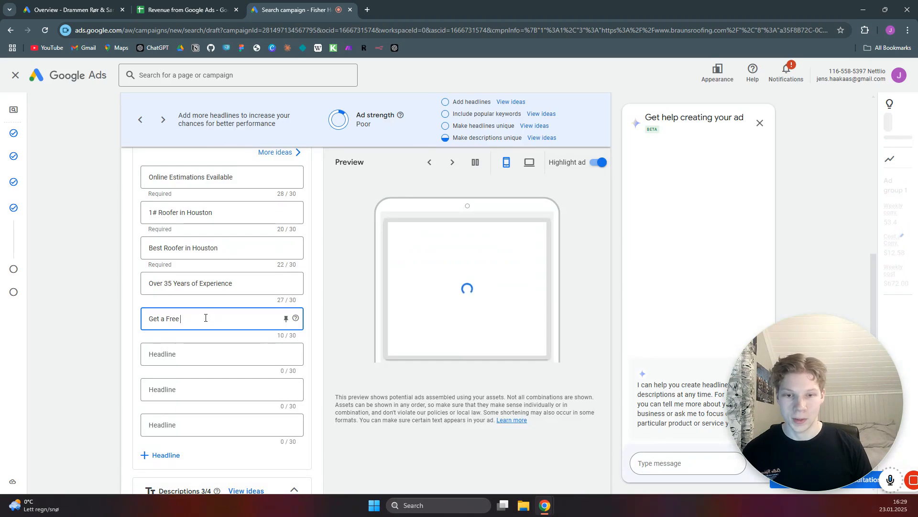
pyautogui.write(' Est')
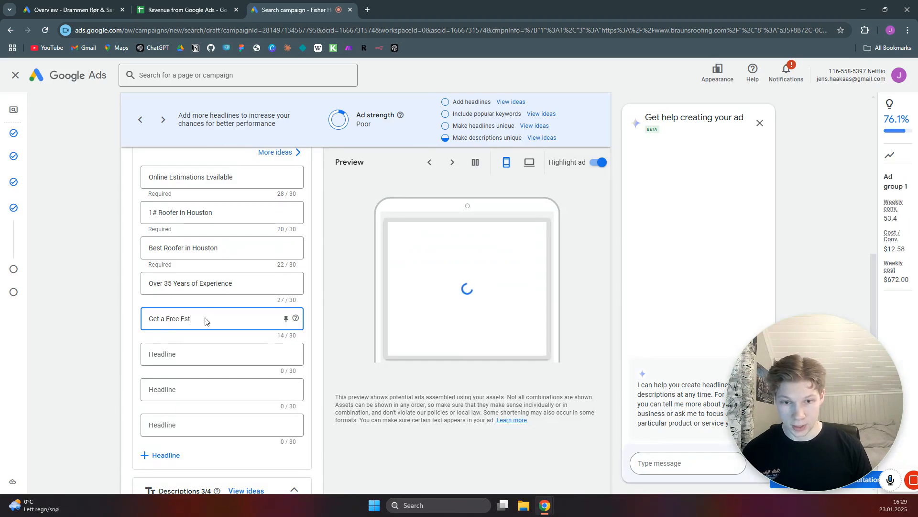
pyautogui.write('imate')
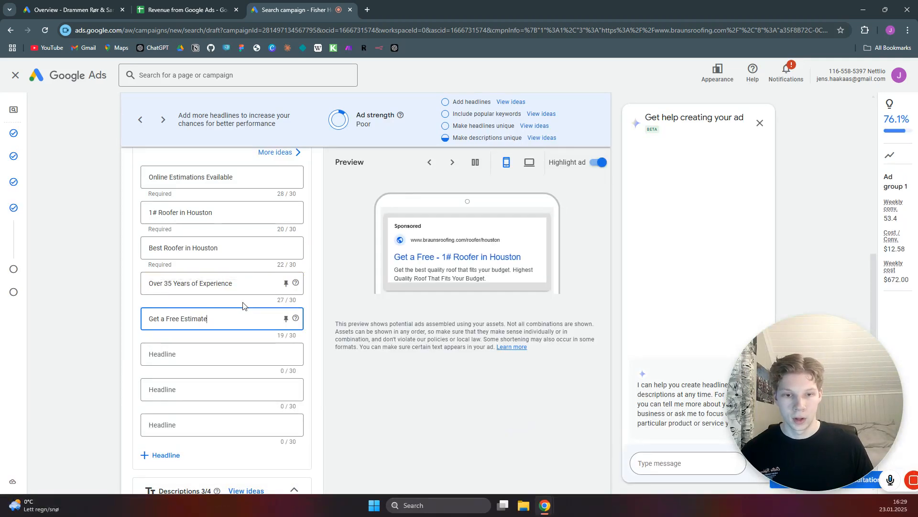
pyautogui.write(' Onl')
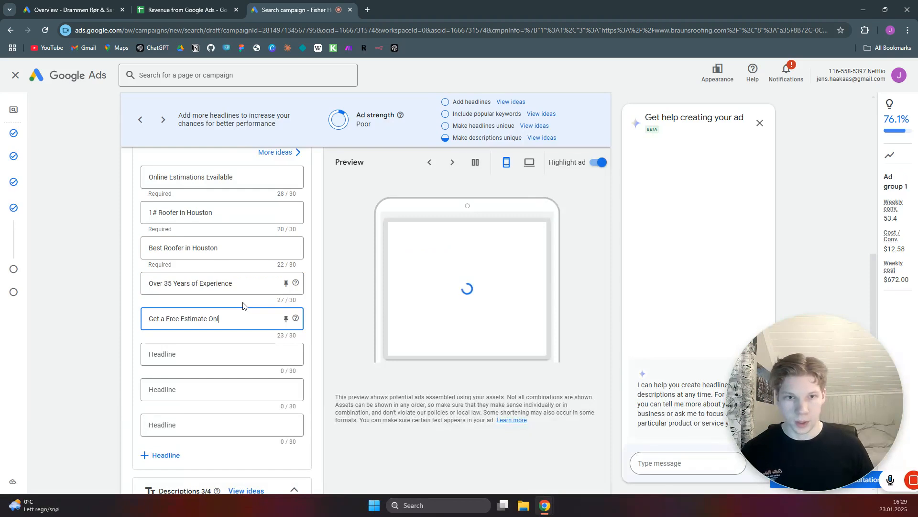
pyautogui.write('ine')
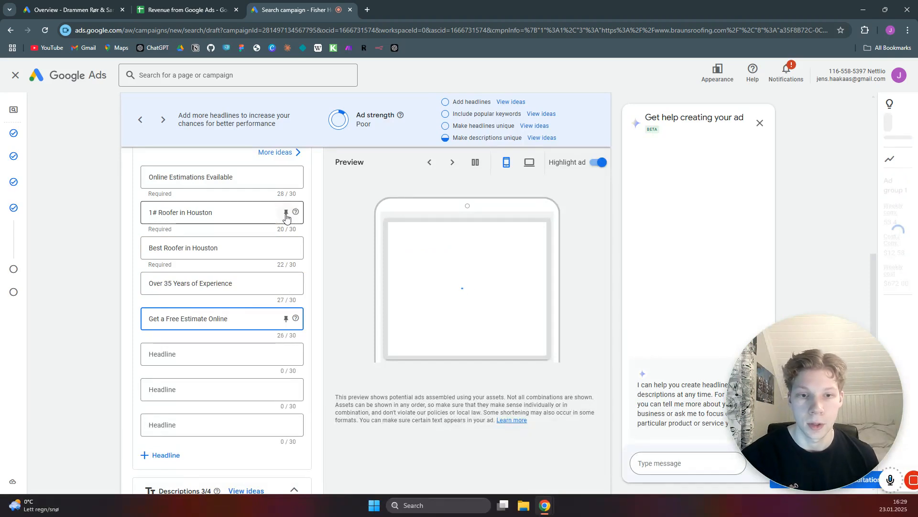
# Step: Pin the headlines "1# Roofer in Houston" and "Best Roofer in Houston" to show only in position 1
pyautogui.click(286, 214)
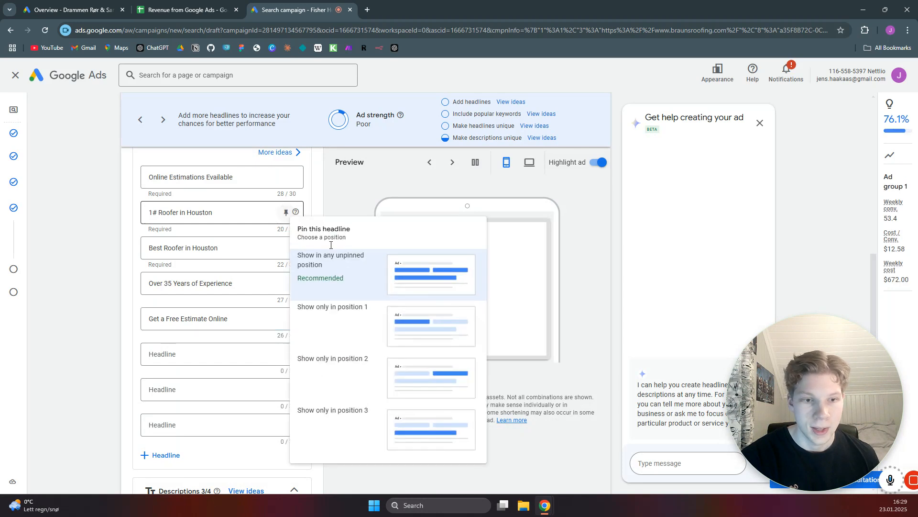
pyautogui.click(354, 328)
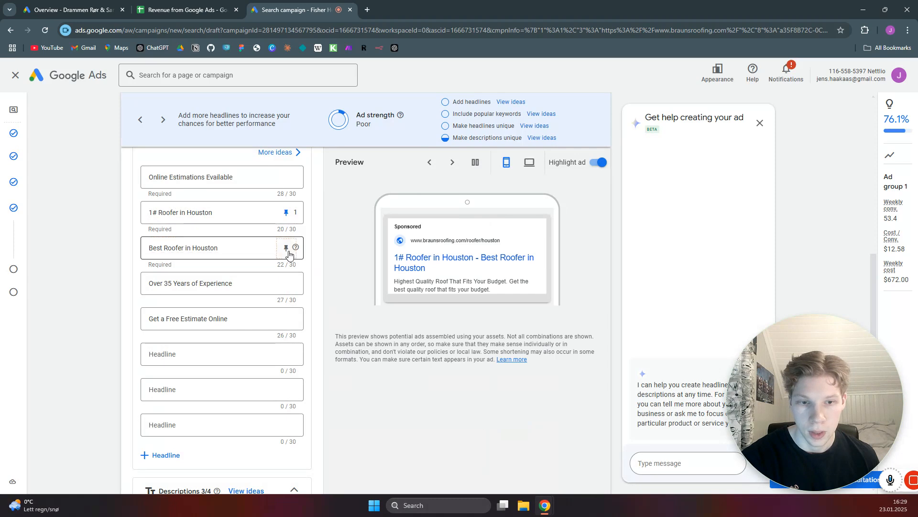
pyautogui.click(287, 249)
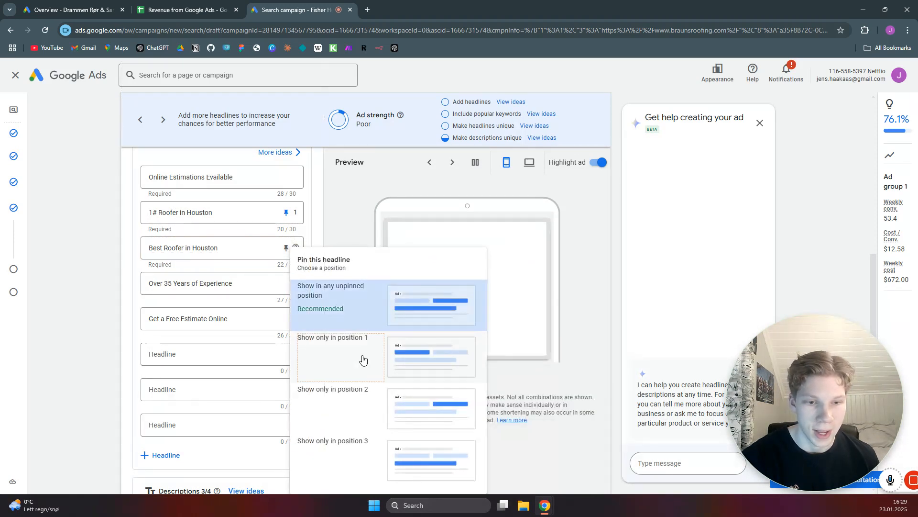
pyautogui.click(364, 360)
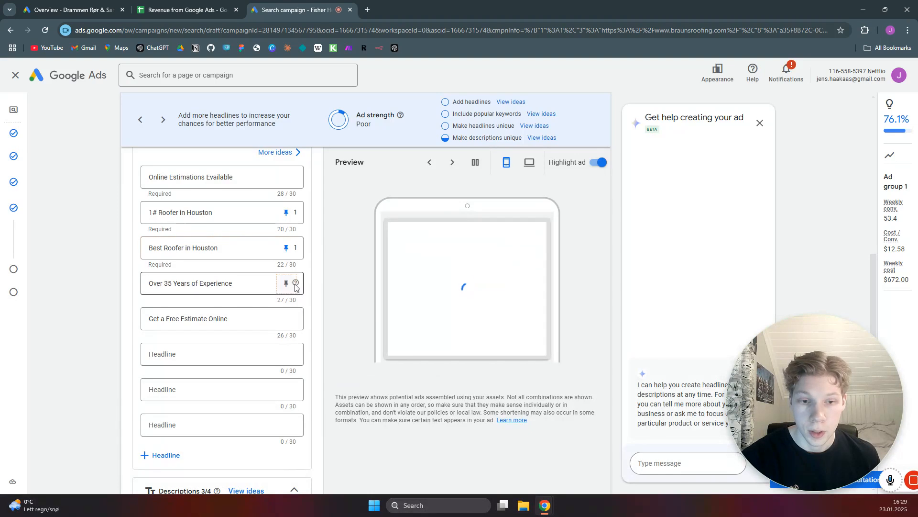
# Step: Pin the headlines "Over 35 Years of Experience" and "Online Estimations Available" to show only in position 2
pyautogui.click(286, 283)
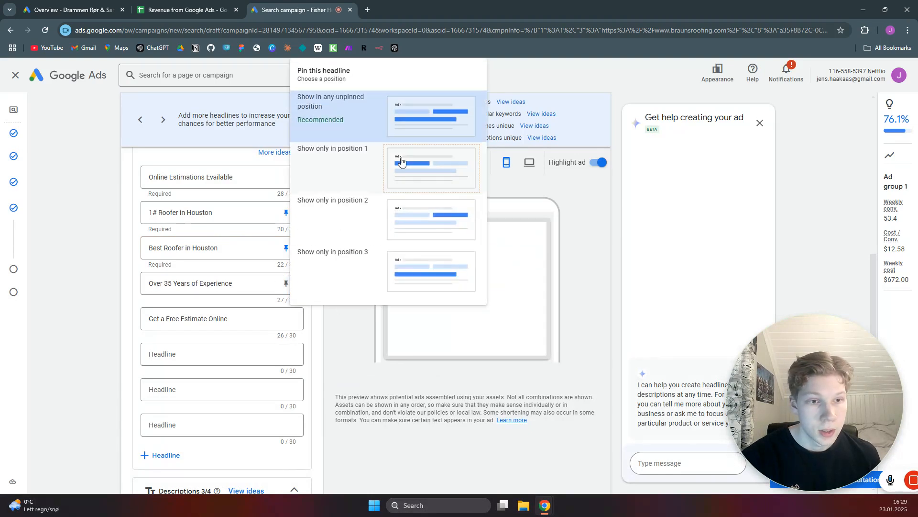
pyautogui.click(332, 206)
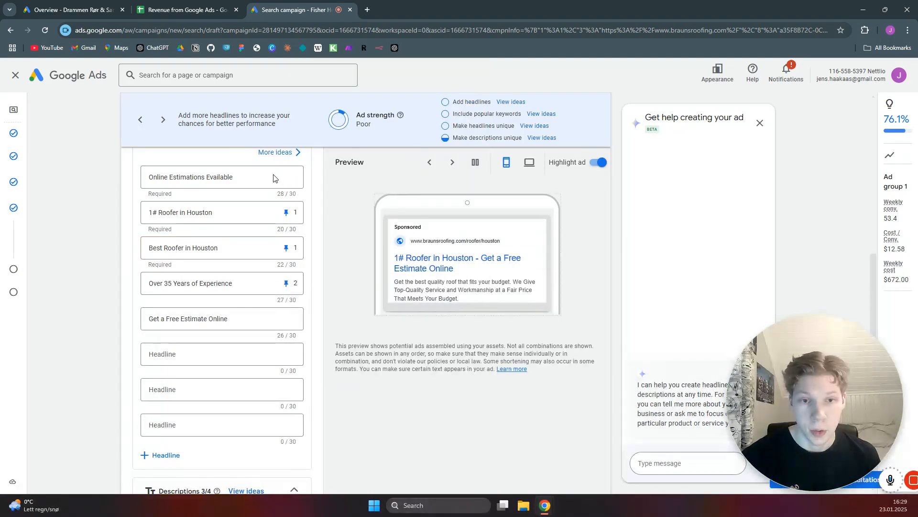
pyautogui.moveTo(287, 179)
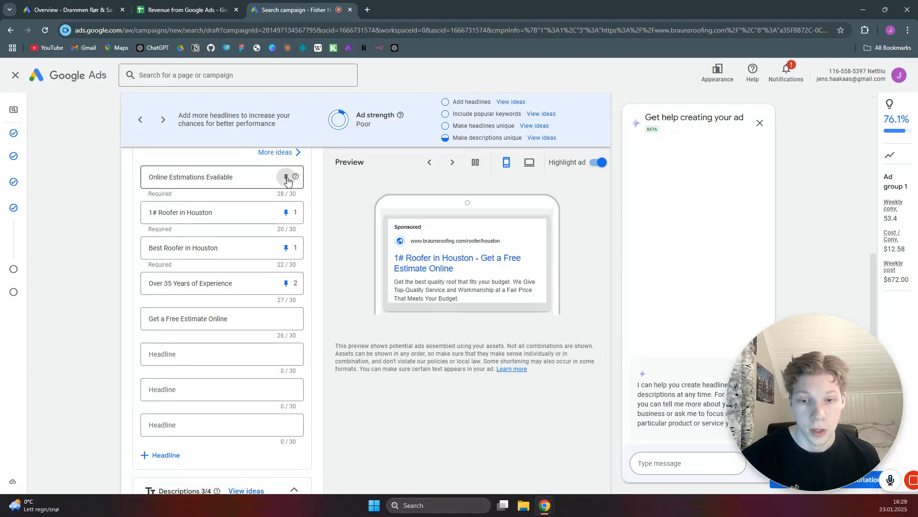
pyautogui.click(286, 178)
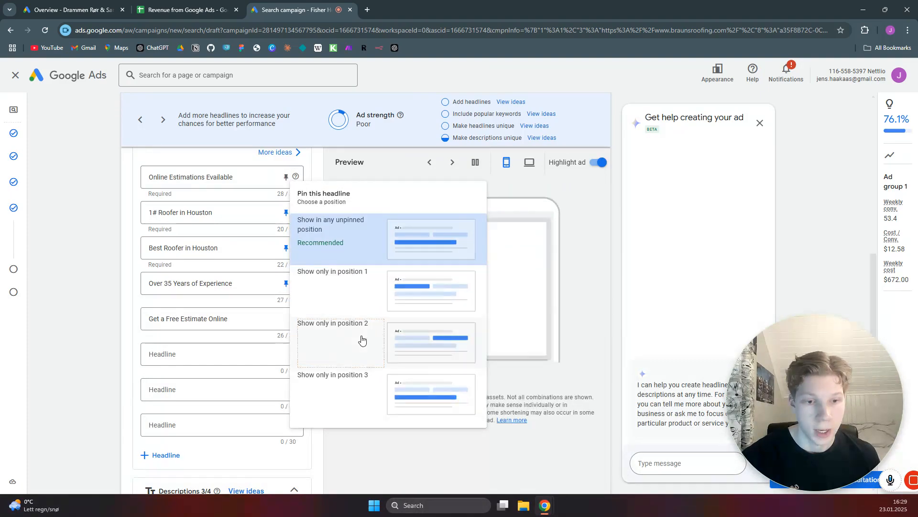
pyautogui.click(327, 339)
# Step: Clear the text of all three filled-in ad descriptions, working from the third up to the first
pyautogui.scroll(-8, 317, 334)
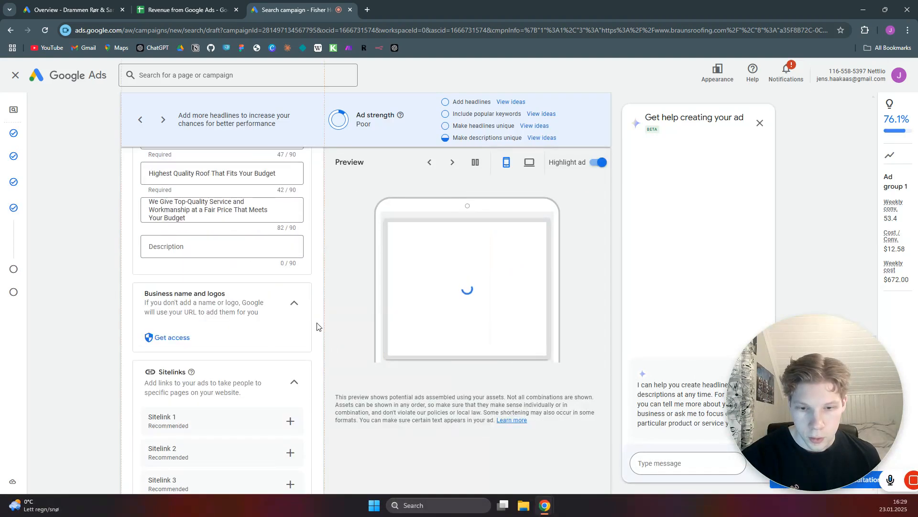
pyautogui.scroll(2, 287, 267)
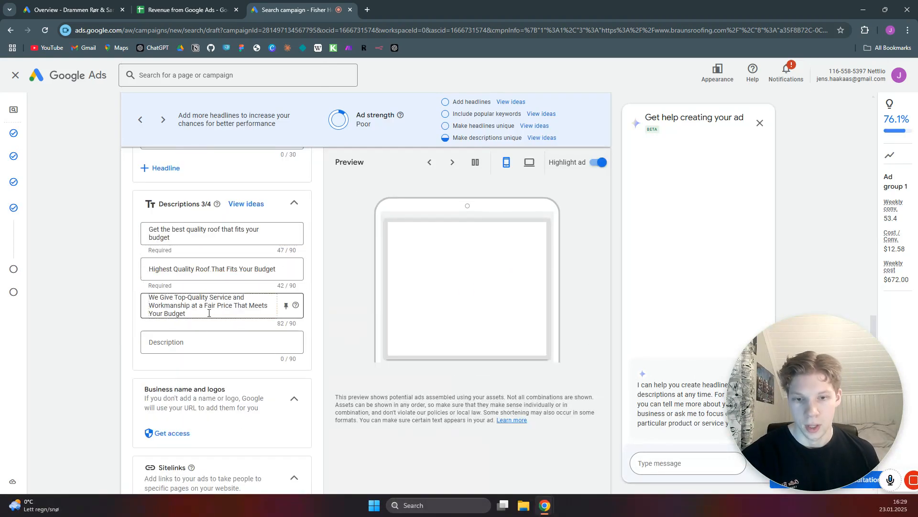
pyautogui.moveTo(187, 314); pyautogui.dragTo(135, 297)
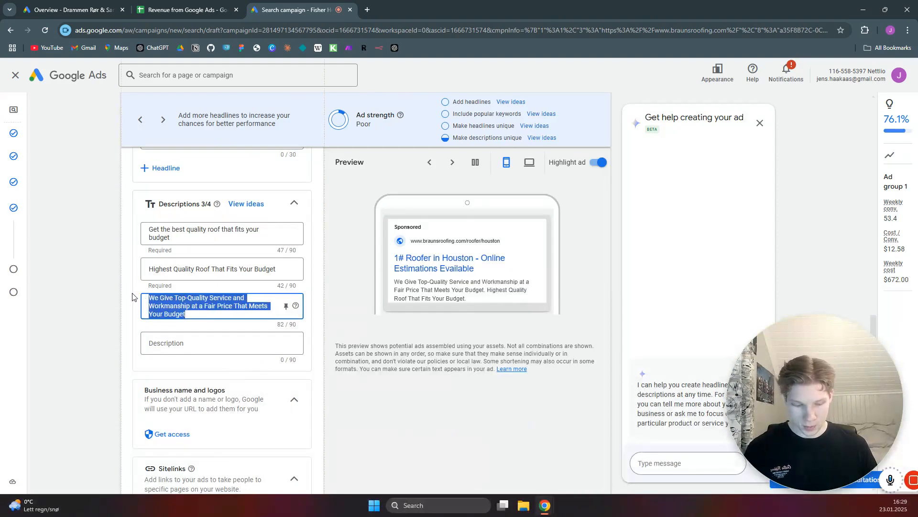
pyautogui.press('BackSpace')
pyautogui.moveTo(276, 271); pyautogui.dragTo(133, 272)
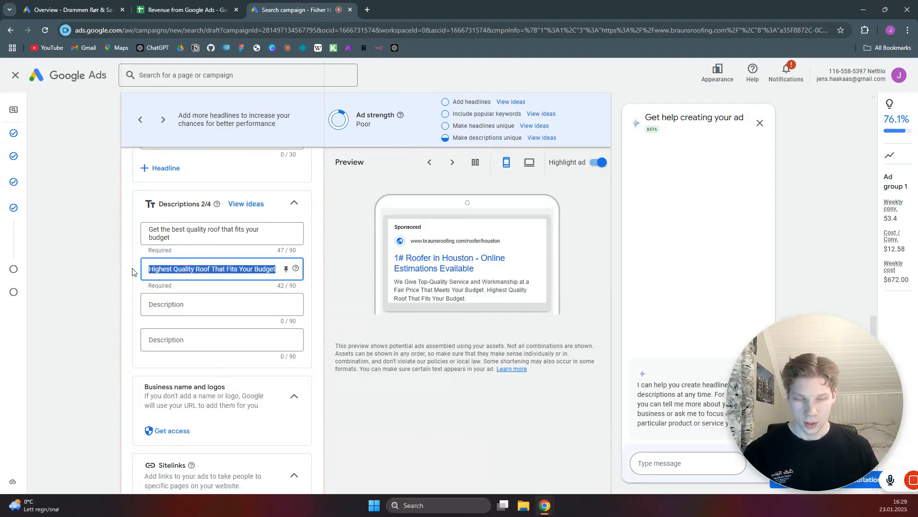
pyautogui.press('BackSpace')
pyautogui.moveTo(170, 238); pyautogui.dragTo(150, 226)
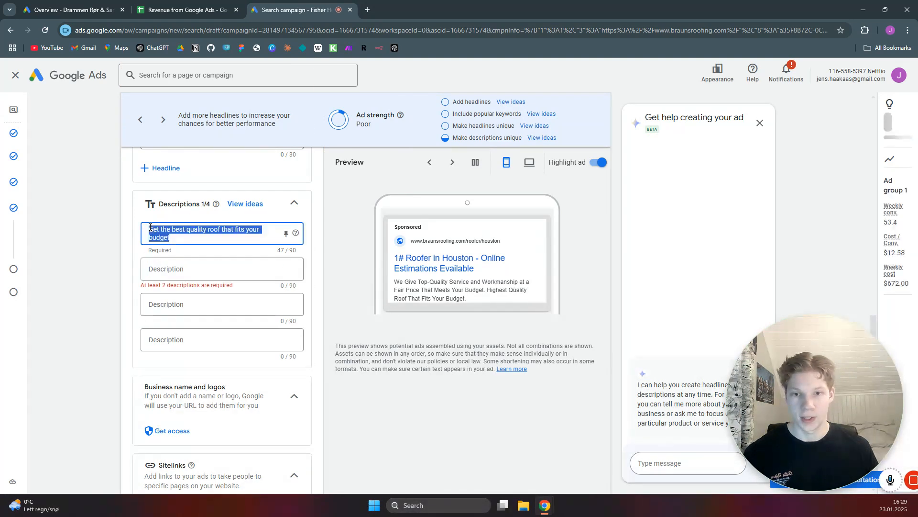
pyautogui.press('BackSpace')
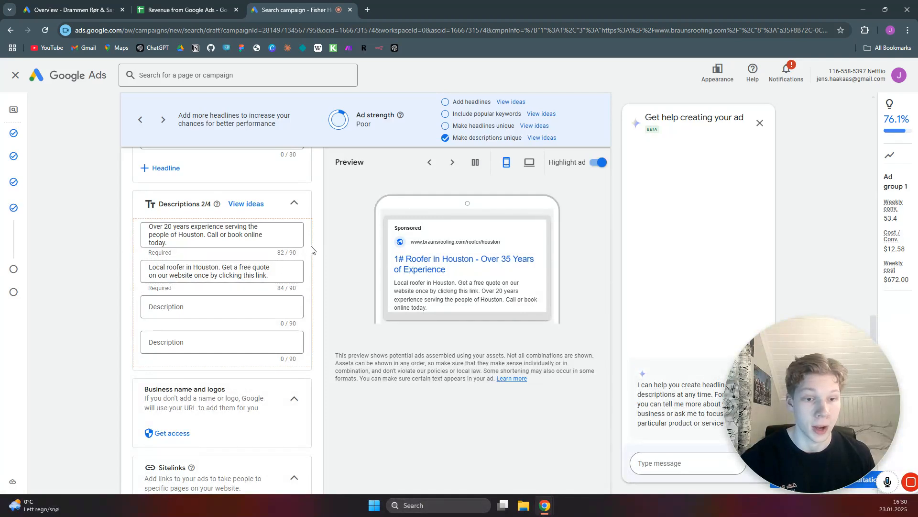
# Step: Open the verification page for getting access to business name and logos, and close it again
pyautogui.scroll(-3, 310, 261)
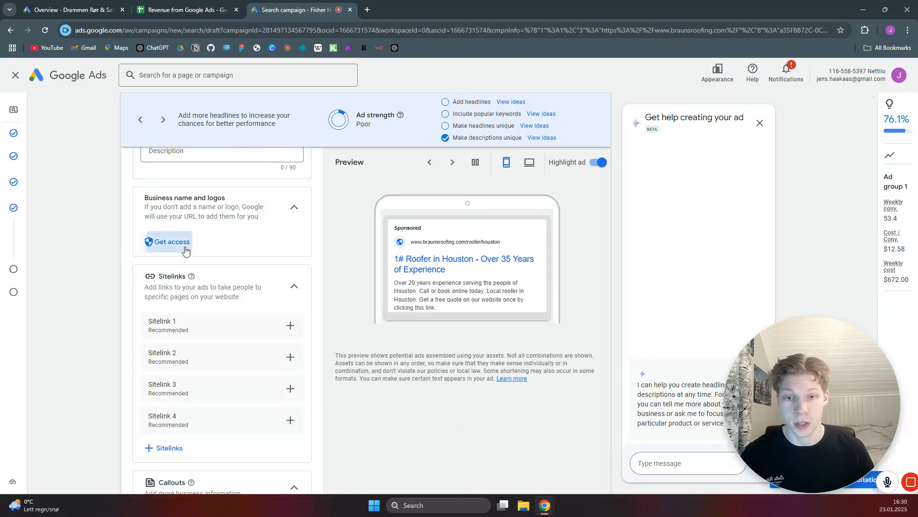
pyautogui.click(187, 247)
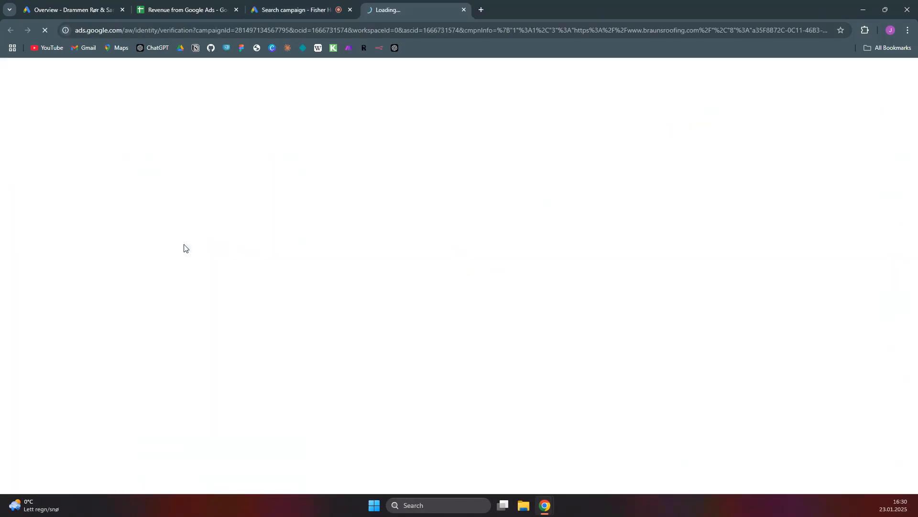
pyautogui.click(466, 9)
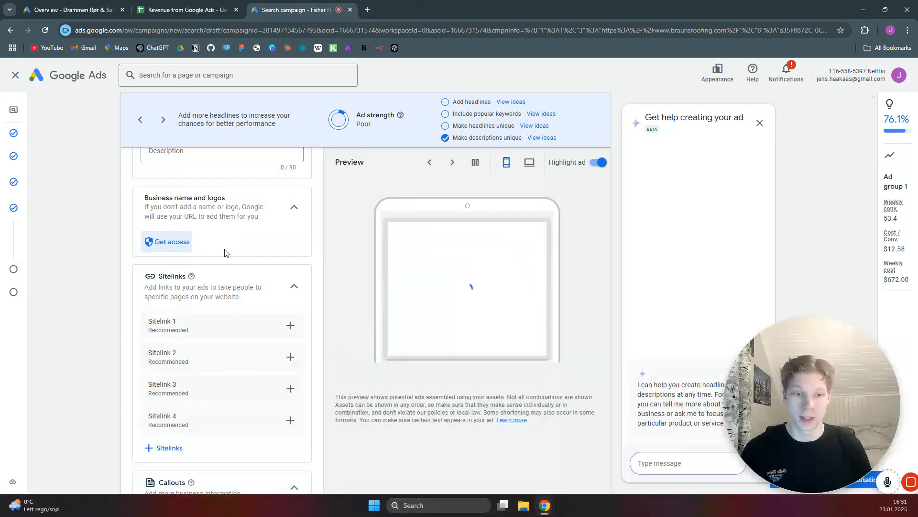
pyautogui.scroll(-2, 282, 272)
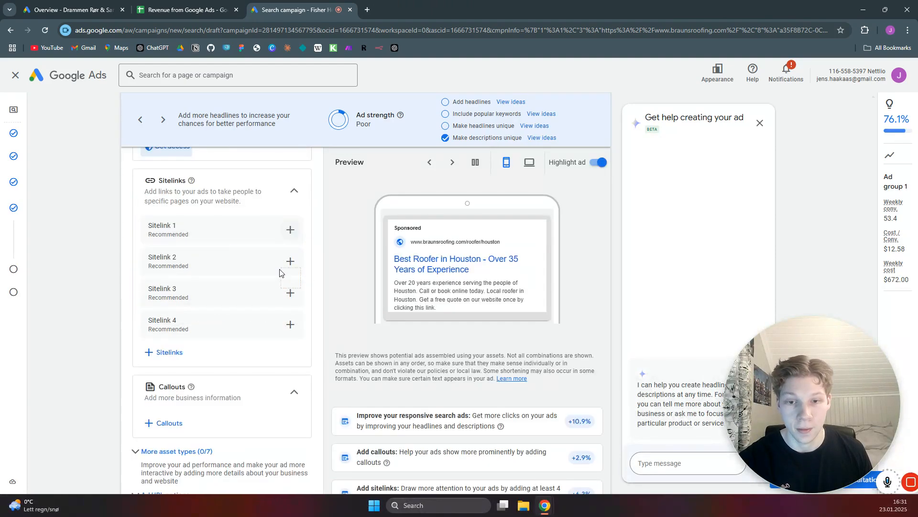
pyautogui.click(290, 230)
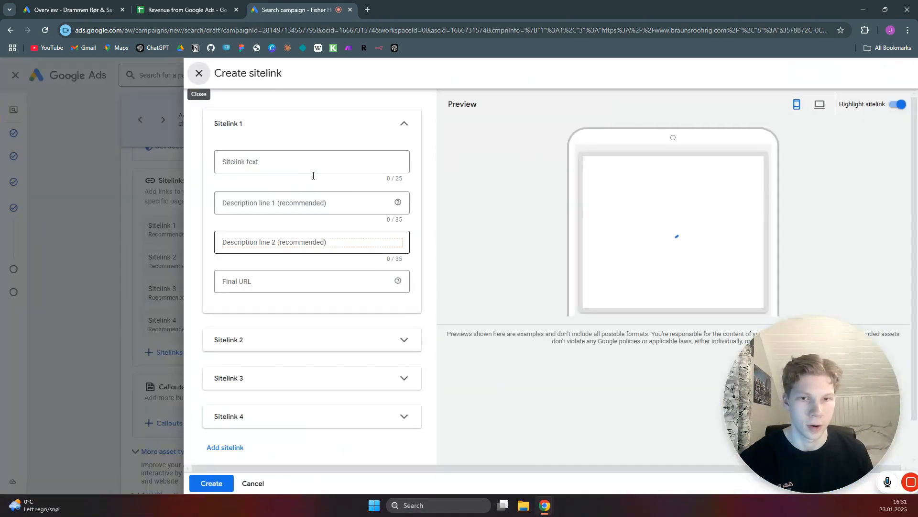
pyautogui.click(288, 161)
pyautogui.write('Prices')
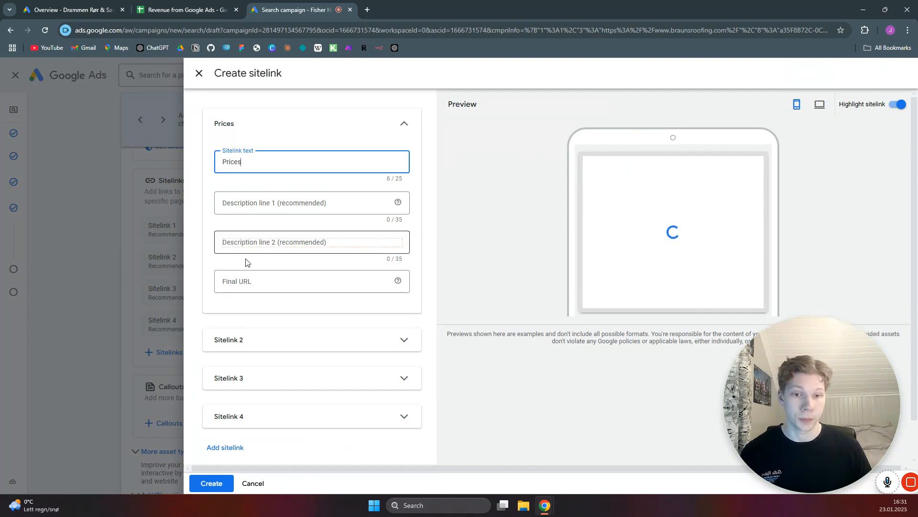
pyautogui.click(265, 281)
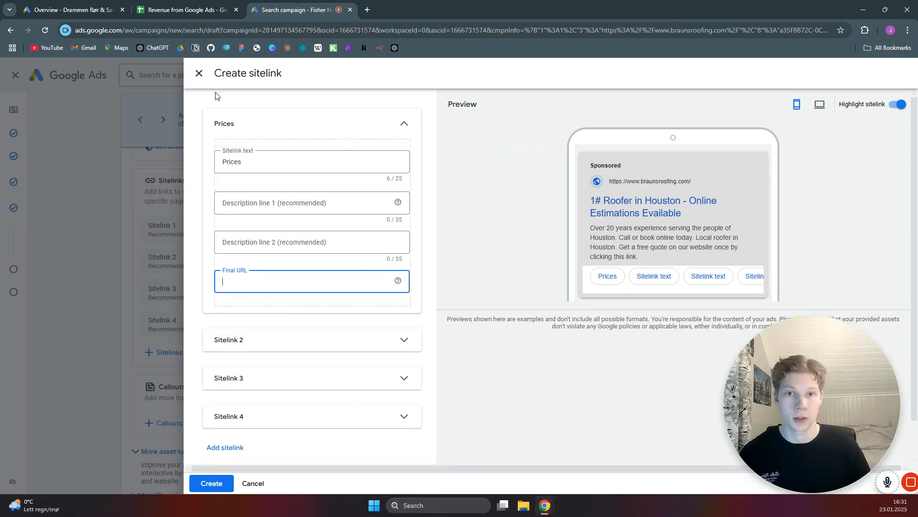
pyautogui.click(199, 73)
pyautogui.scroll(15, 224, 254)
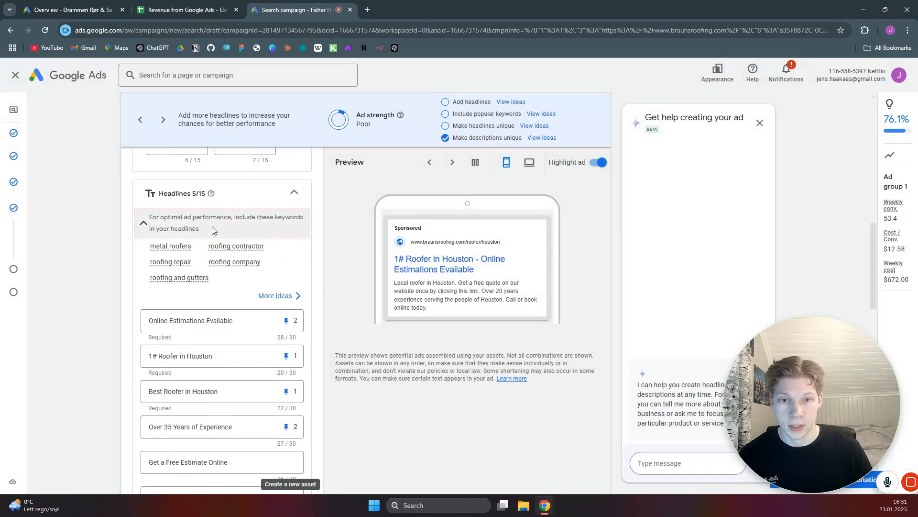
pyautogui.scroll(3, 227, 253)
pyautogui.moveTo(247, 200); pyautogui.dragTo(148, 200)
pyautogui.hotkey('ctrl', 'c')
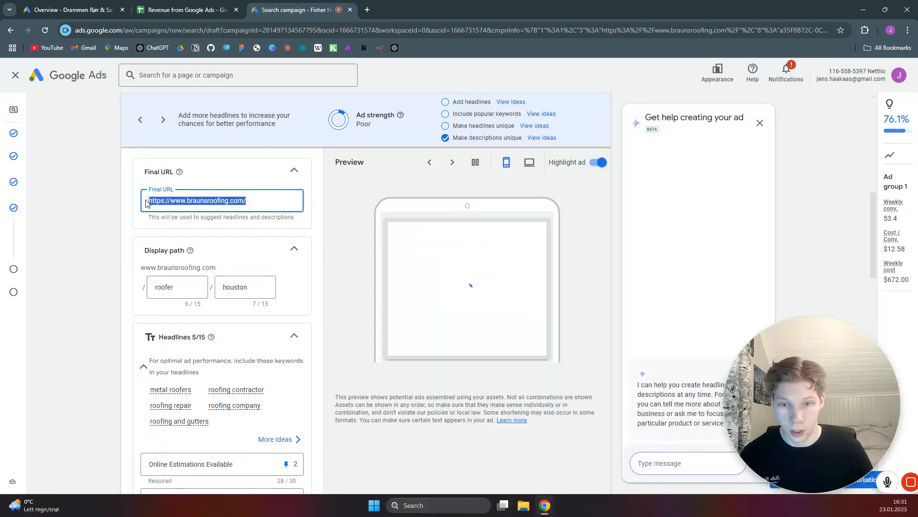
pyautogui.scroll(-9, 215, 267)
pyautogui.scroll(-10, 222, 265)
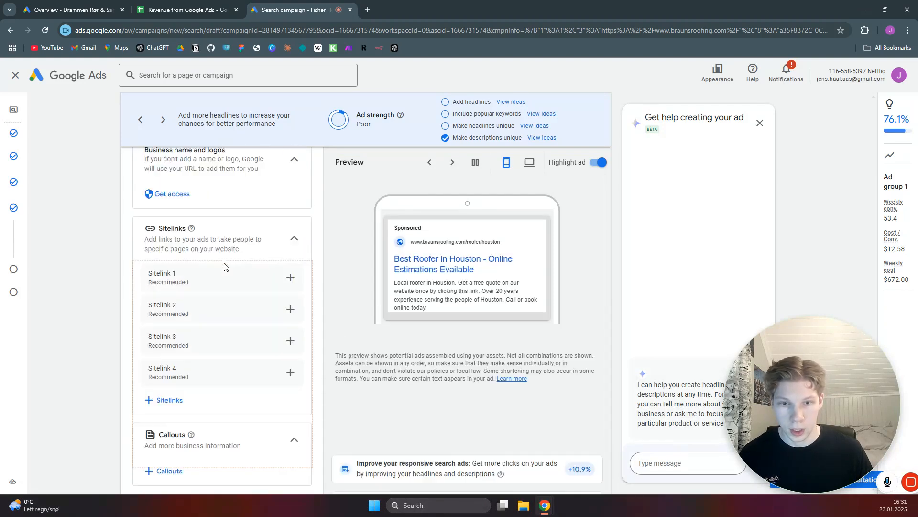
pyautogui.scroll(4, 268, 306)
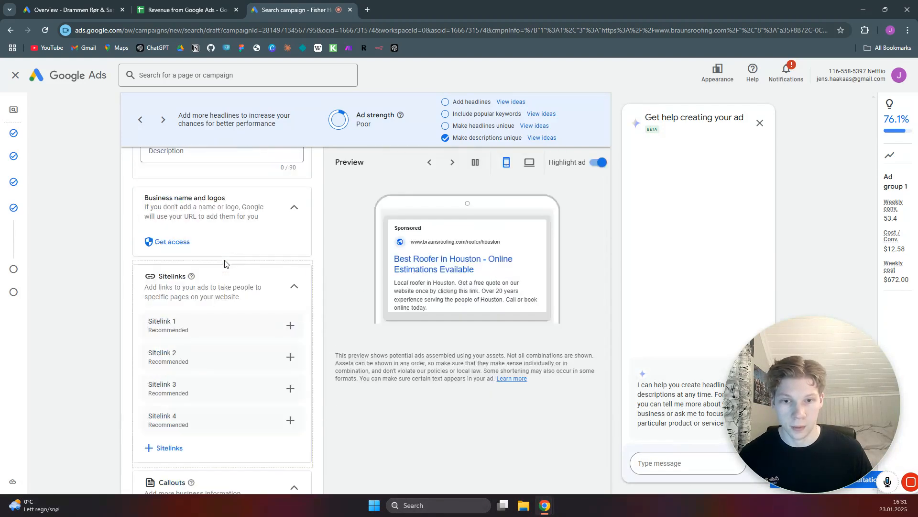
pyautogui.click(290, 324)
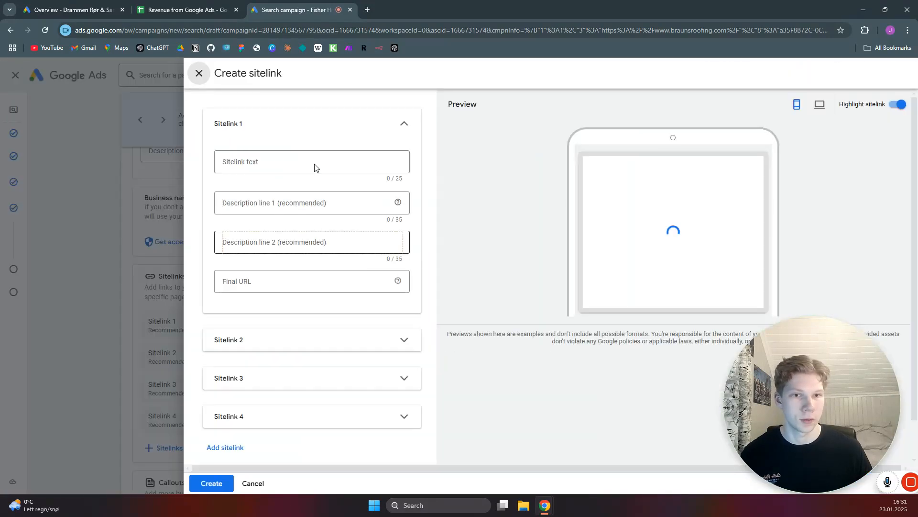
pyautogui.click(263, 163)
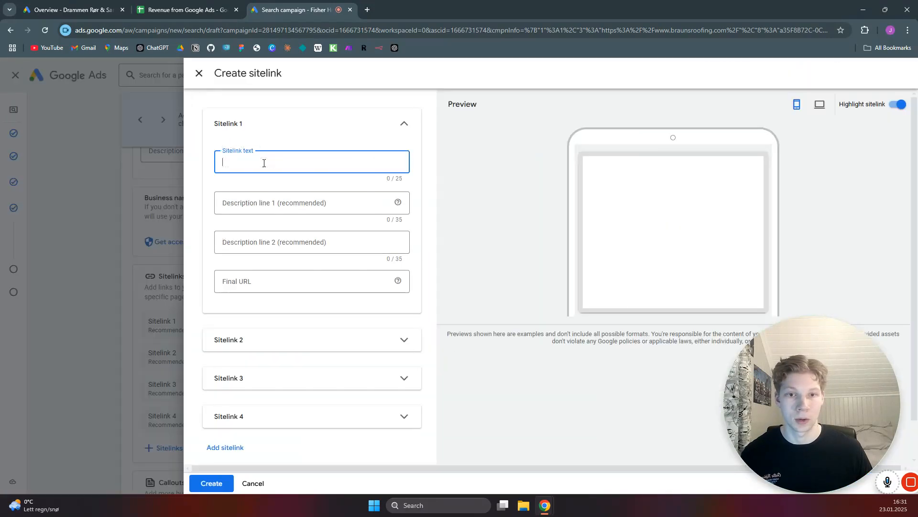
pyautogui.click(257, 282)
pyautogui.hotkey('ctrl', 'v')
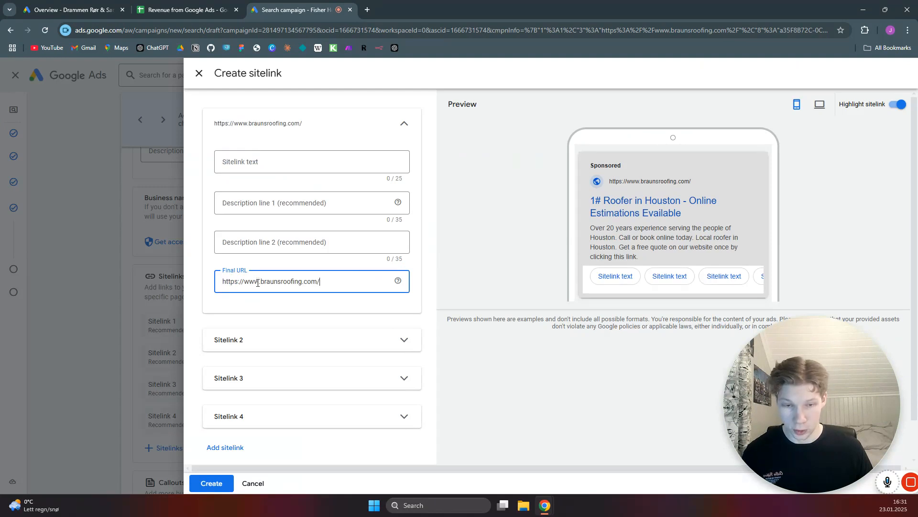
pyautogui.click(278, 165)
pyautogui.write('Prices')
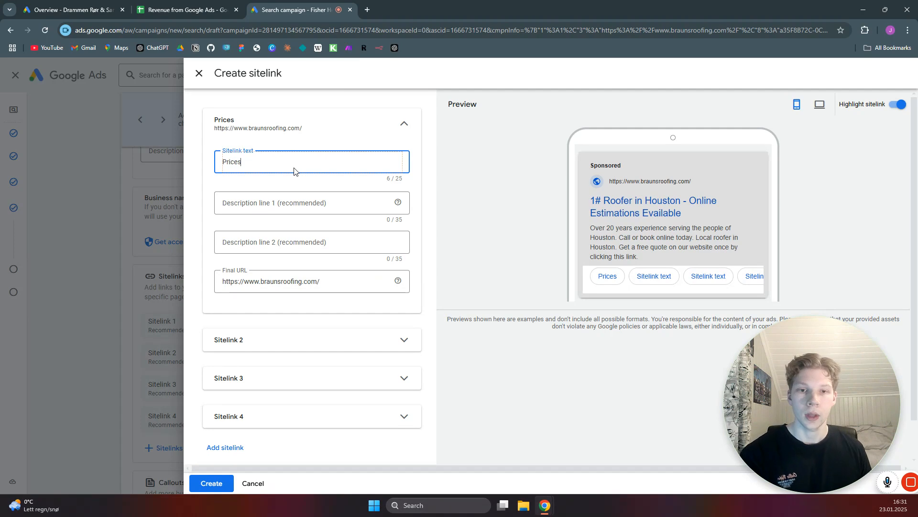
pyautogui.click(330, 287)
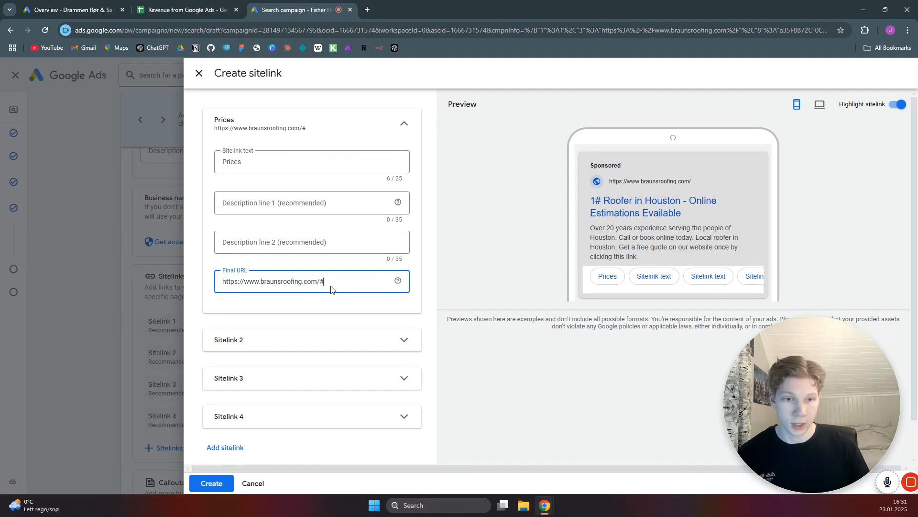
pyautogui.click(405, 127)
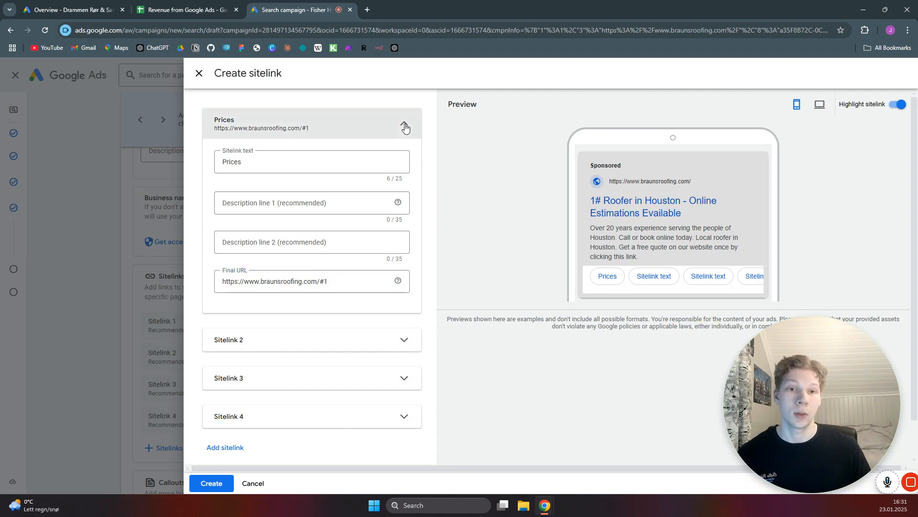
pyautogui.click(404, 153)
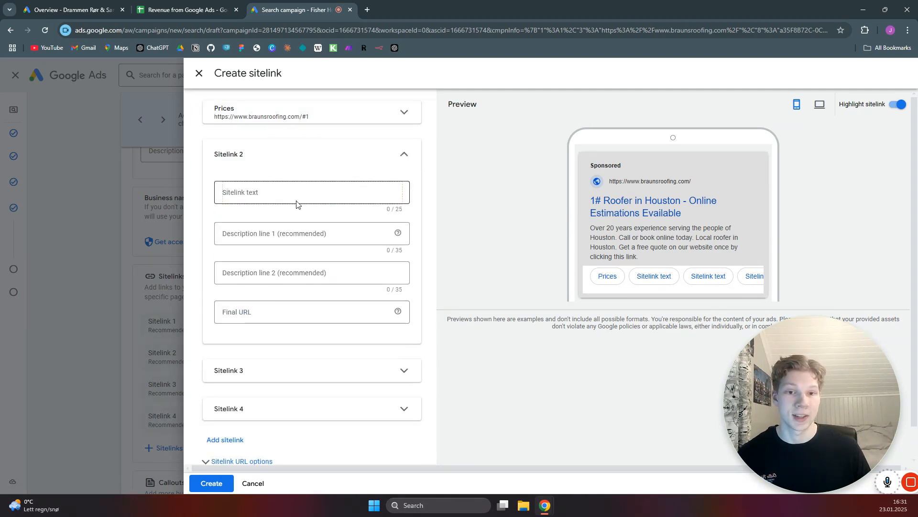
pyautogui.click(275, 192)
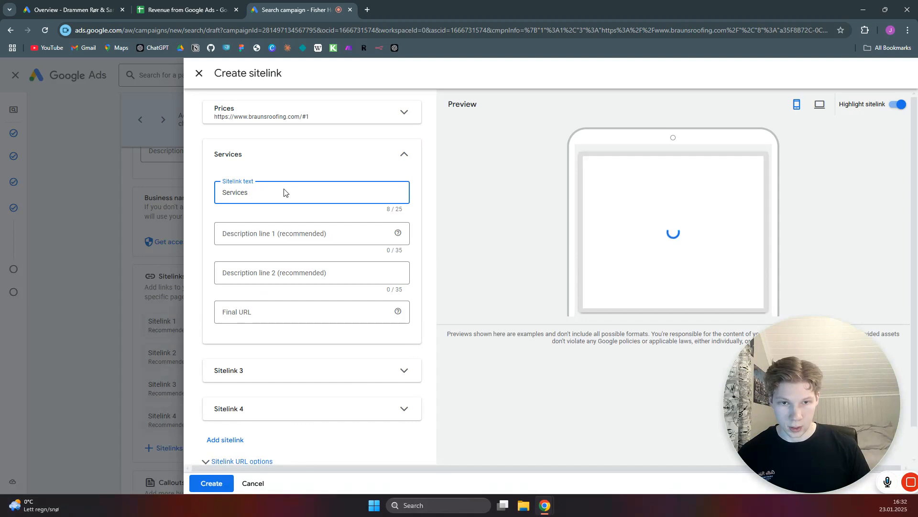
pyautogui.write('Areas')
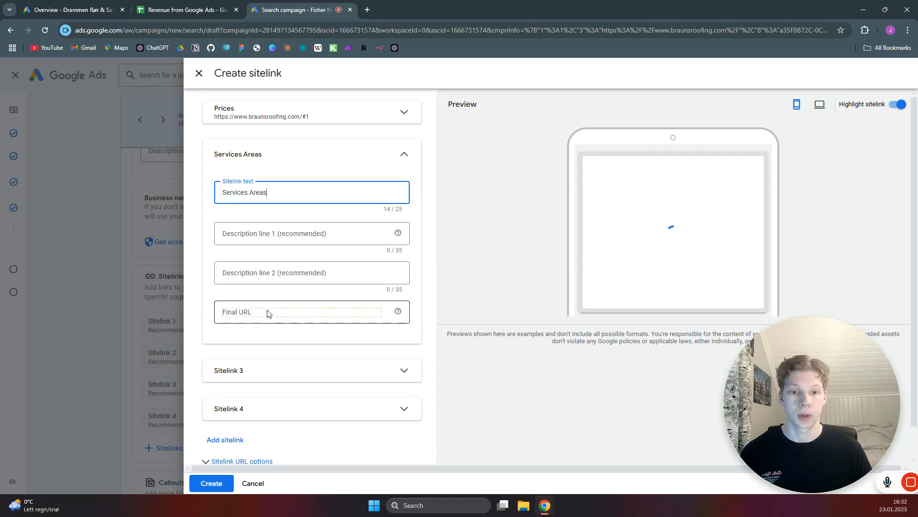
pyautogui.click(268, 310)
pyautogui.hotkey('ctrl', 'v')
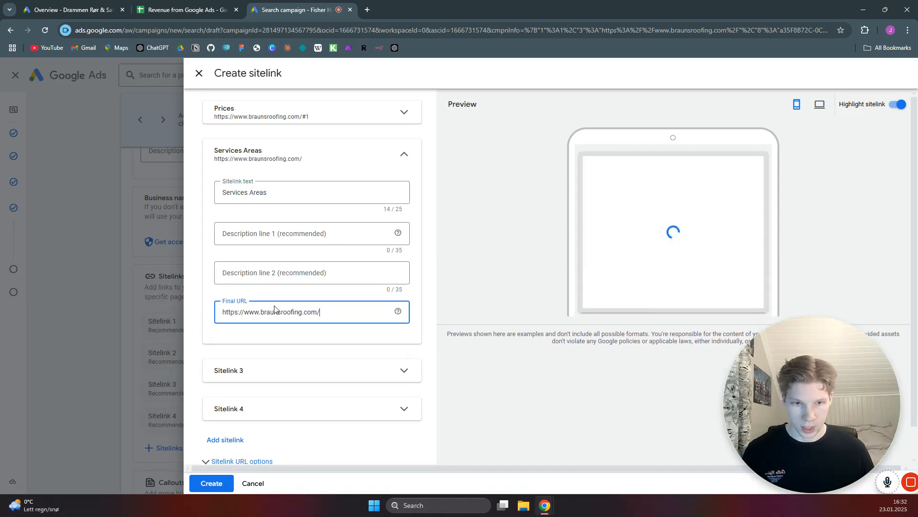
pyautogui.write("'")
pyautogui.press('BackSpace')
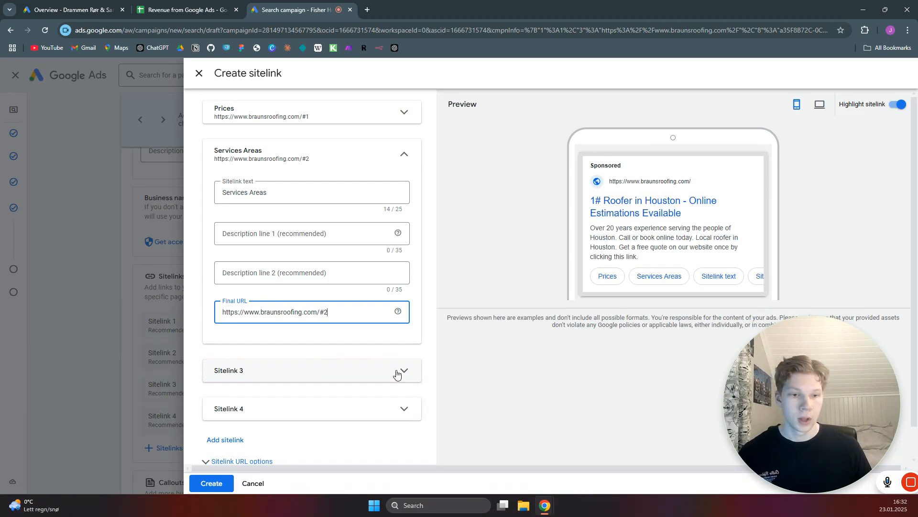
pyautogui.click(310, 371)
pyautogui.click(272, 411)
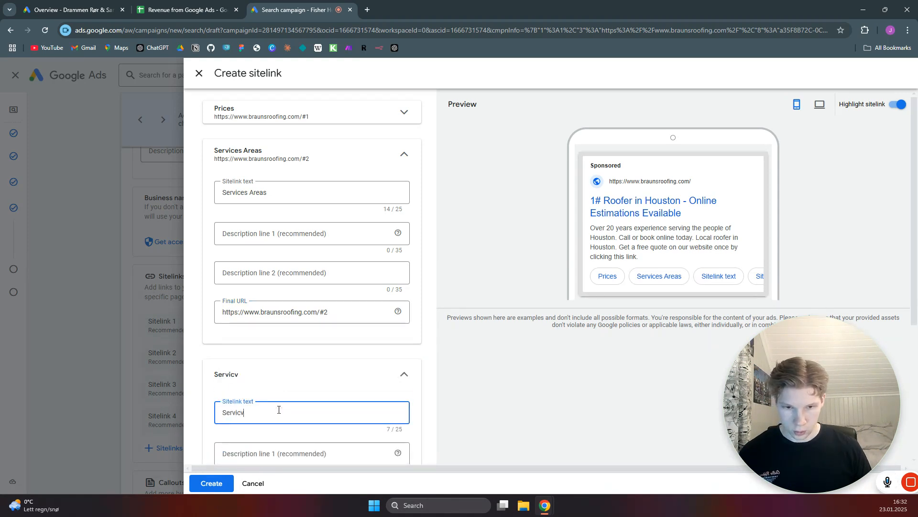
pyautogui.write('Servicv´´')
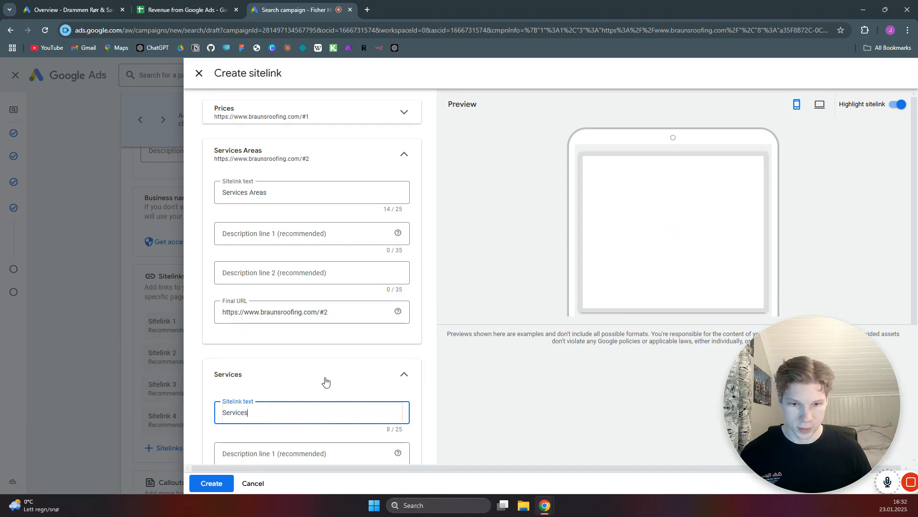
pyautogui.scroll(-3, 325, 378)
pyautogui.click(273, 388)
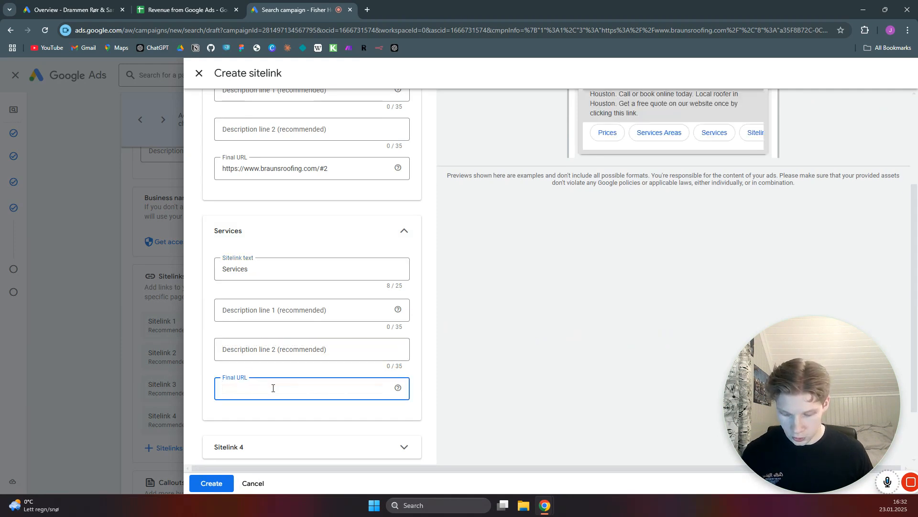
pyautogui.write('https://www.braunsroofing.com/')
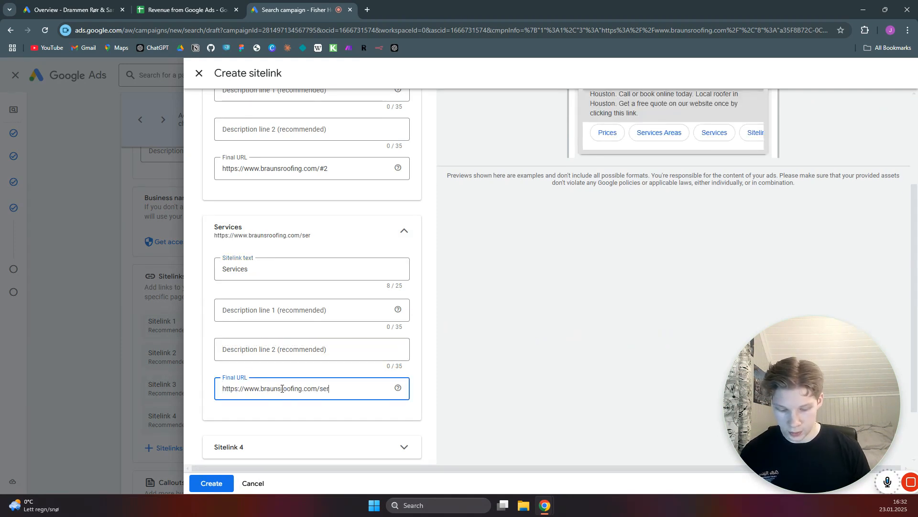
pyautogui.click(209, 483)
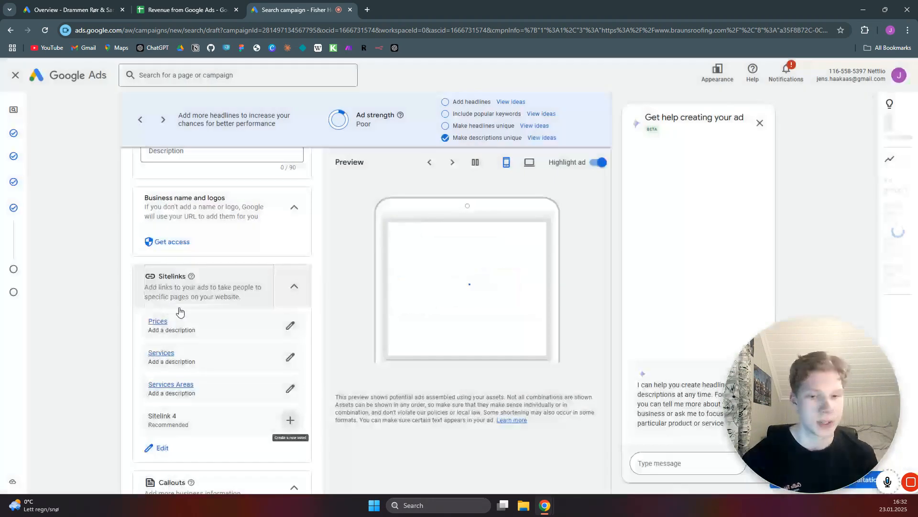
# Step: Add the account's existing phone number to the campaign as a call asset
pyautogui.scroll(-3, 233, 321)
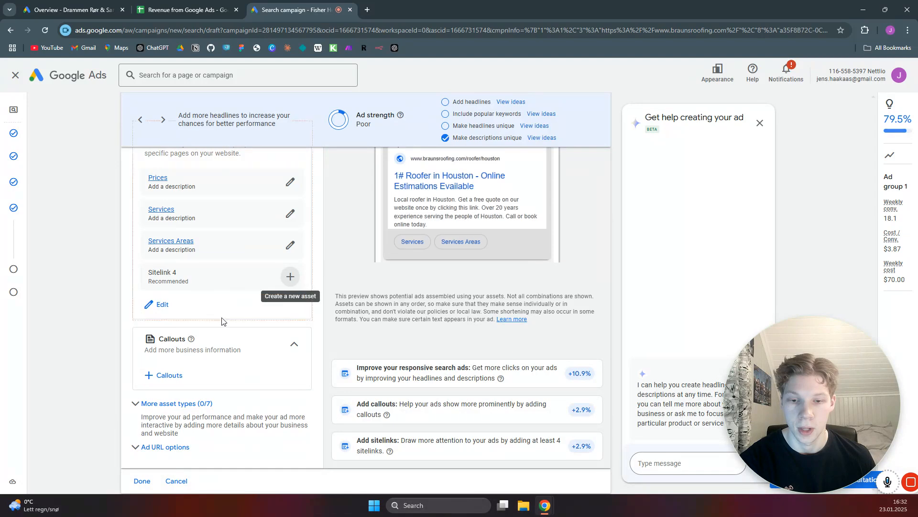
pyautogui.scroll(-2, 222, 322)
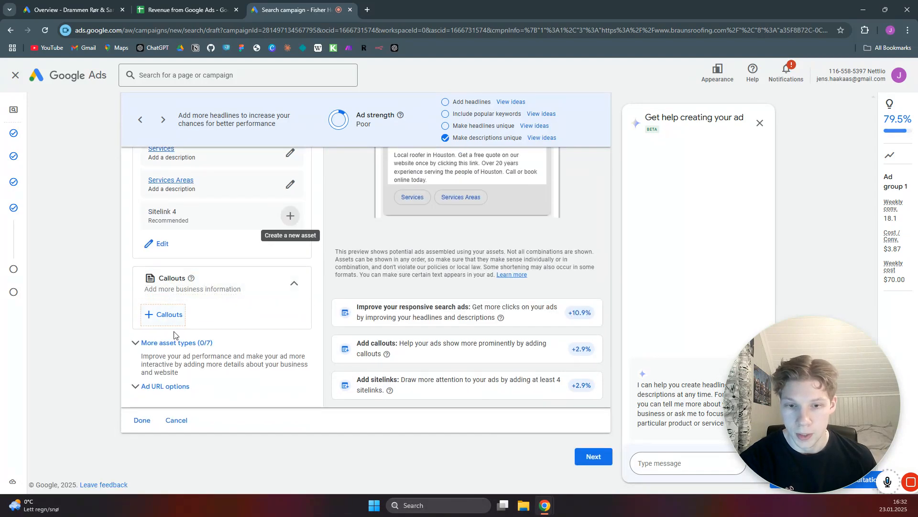
pyautogui.click(136, 343)
pyautogui.scroll(-3, 213, 335)
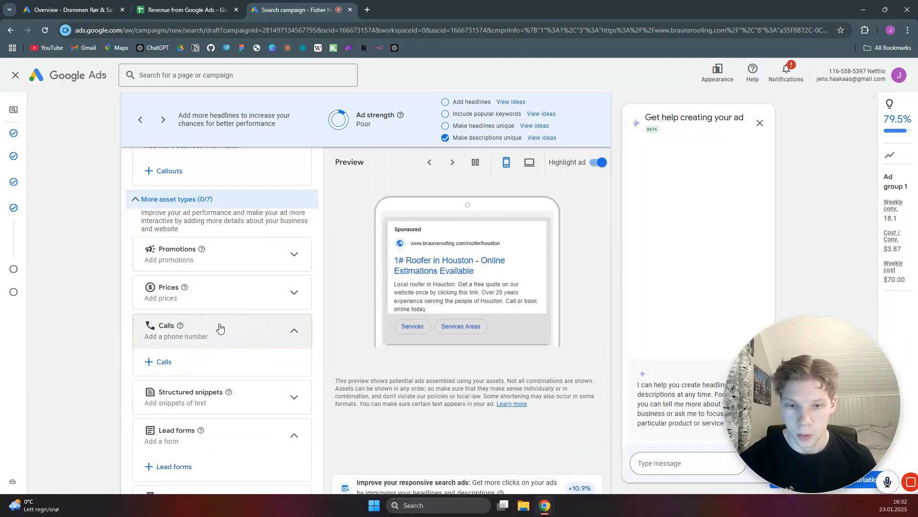
pyautogui.scroll(-2, 180, 351)
pyautogui.click(161, 268)
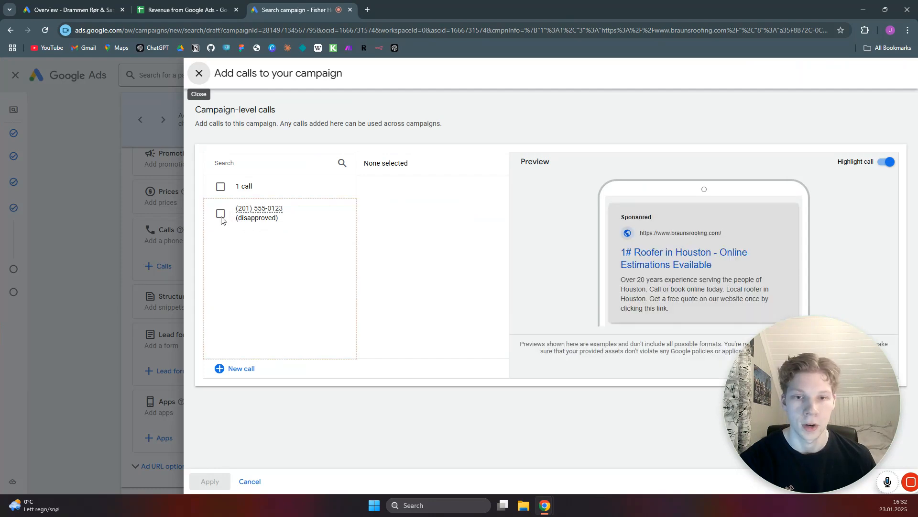
pyautogui.click(221, 214)
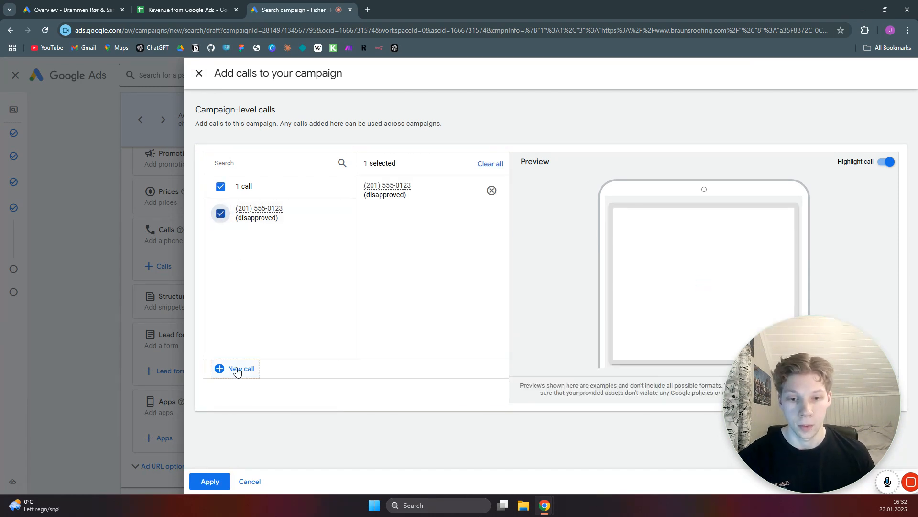
pyautogui.click(212, 481)
# Step: Continue from the finished ad to the budget and set a custom average daily budget of $1
pyautogui.scroll(-2, 263, 320)
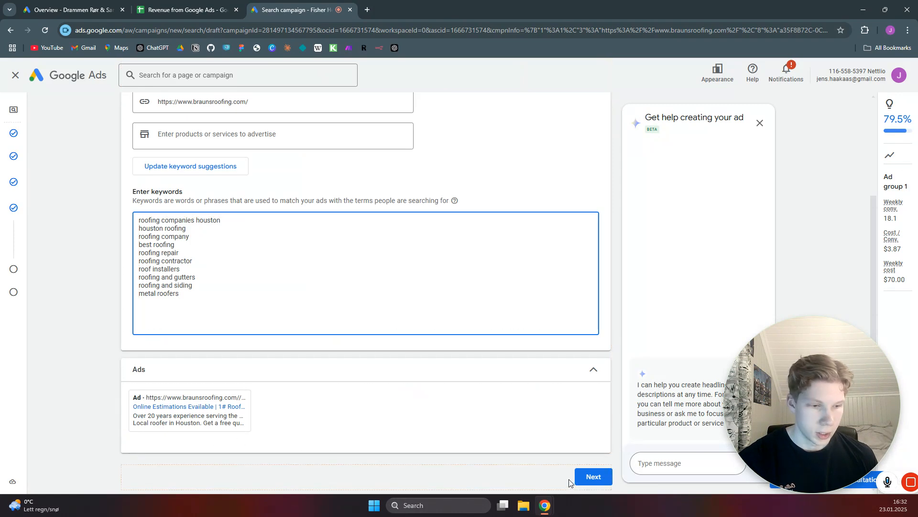
pyautogui.click(587, 476)
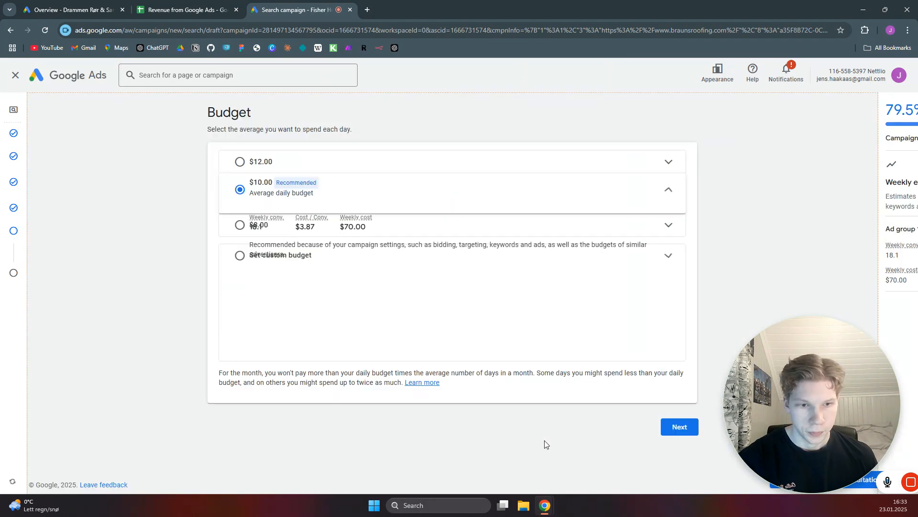
pyautogui.click(196, 325)
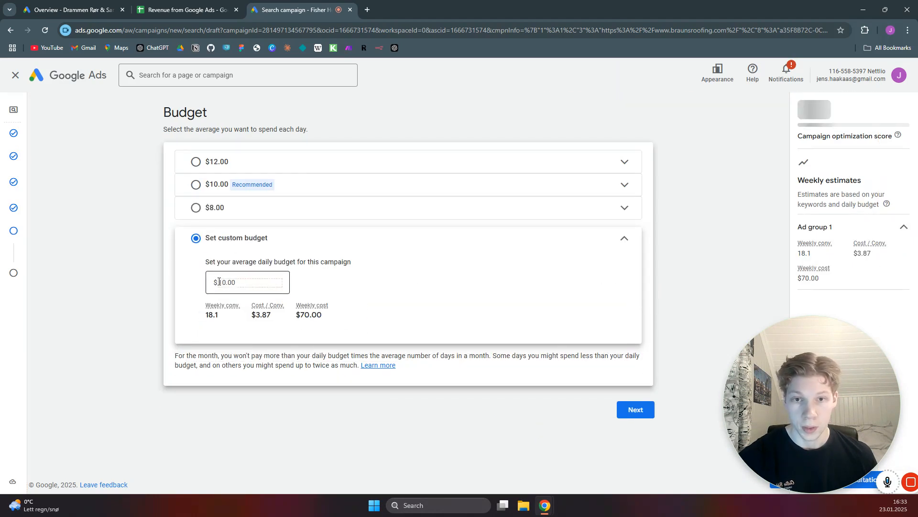
pyautogui.moveTo(219, 282); pyautogui.dragTo(234, 283)
pyautogui.write('1')
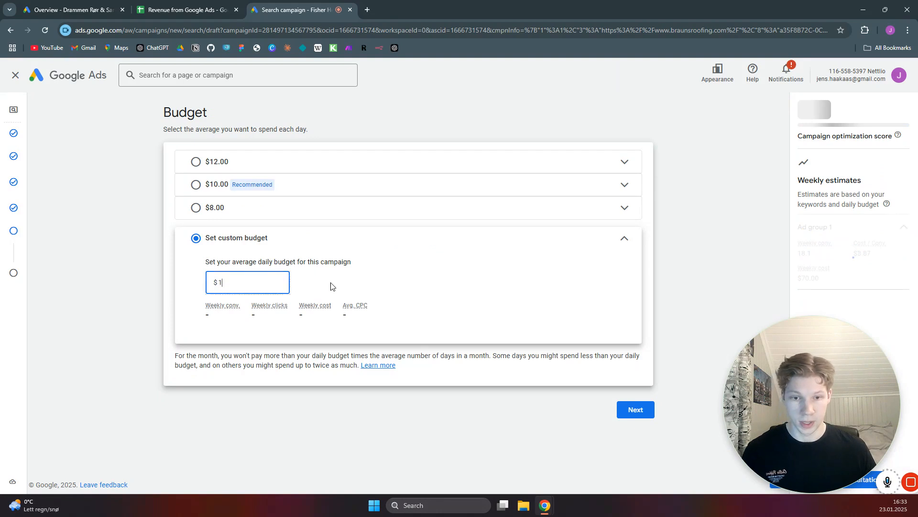
pyautogui.click(635, 410)
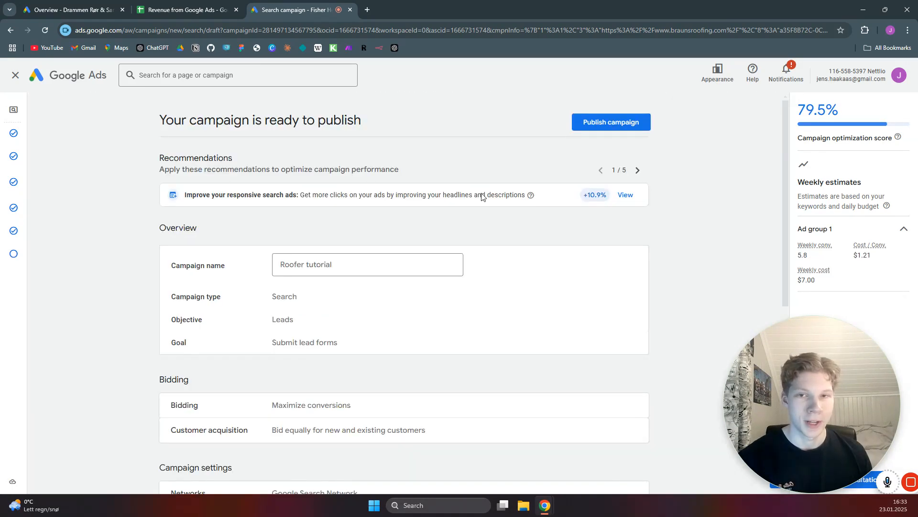
# Step: Publish the campaign and close the Google Tag setup page
pyautogui.click(615, 124)
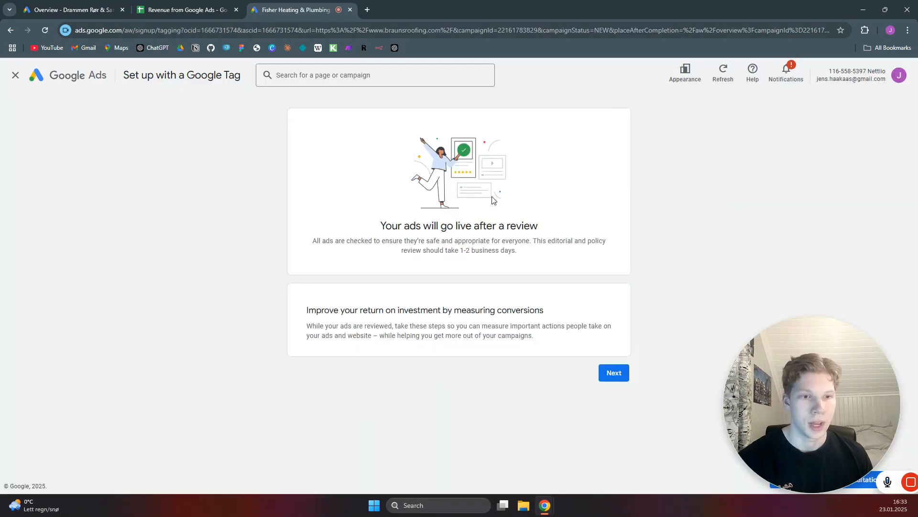
pyautogui.moveTo(458, 250); pyautogui.dragTo(518, 254)
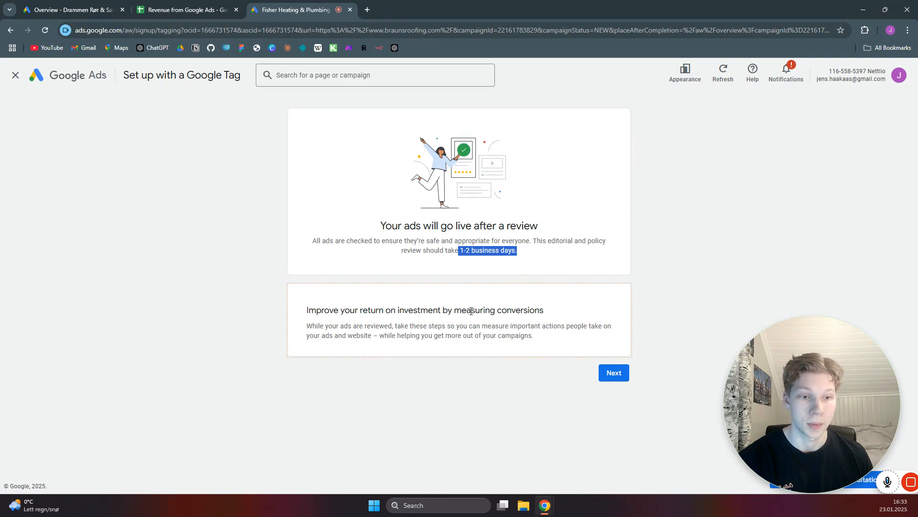
pyautogui.click(15, 76)
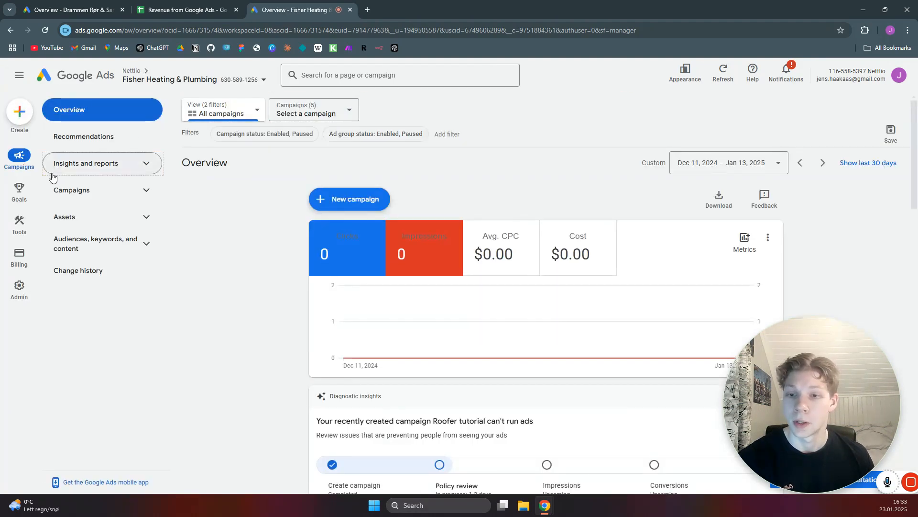
# Step: Limit the account overview to the "Roofer tutorial" campaign
pyautogui.click(328, 113)
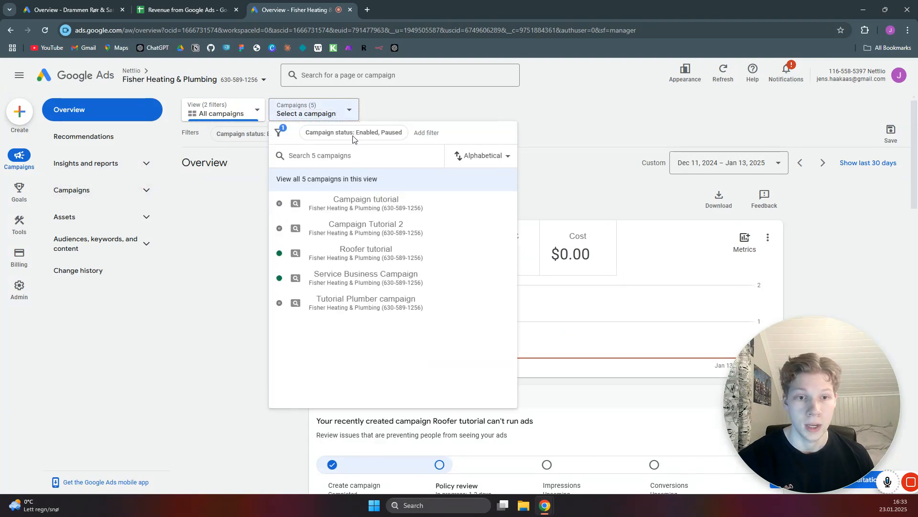
pyautogui.click(360, 279)
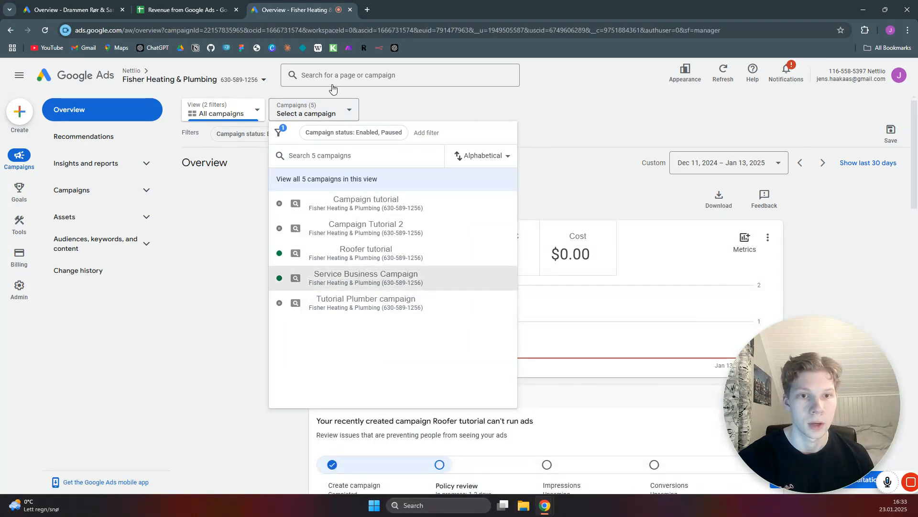
pyautogui.click(345, 111)
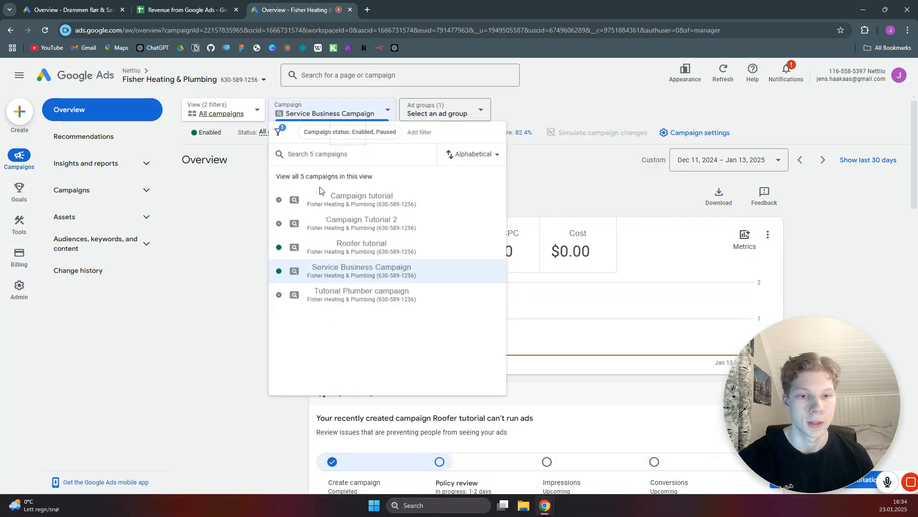
pyautogui.click(338, 250)
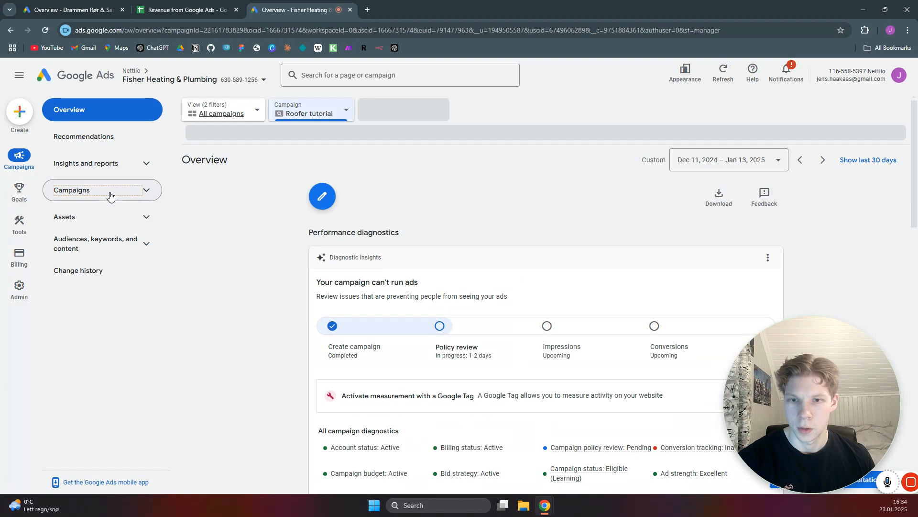
# Step: Open the "Roofer tutorial" campaign's settings from the campaigns list
pyautogui.click(110, 195)
pyautogui.click(99, 221)
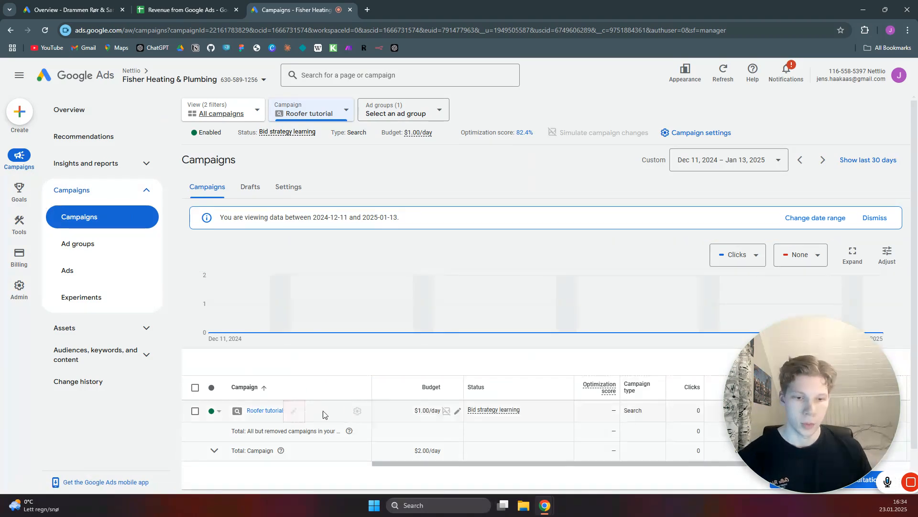
pyautogui.click(357, 412)
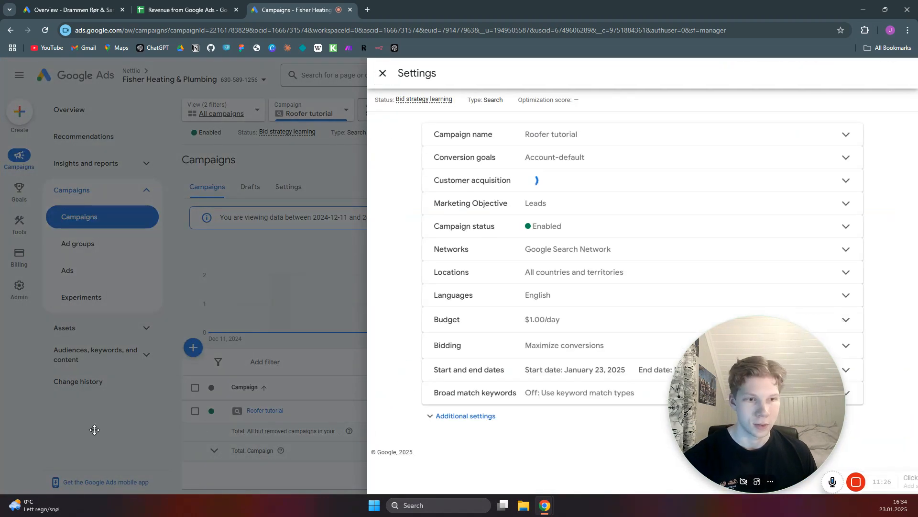
pyautogui.moveTo(782, 431); pyautogui.dragTo(77, 431)
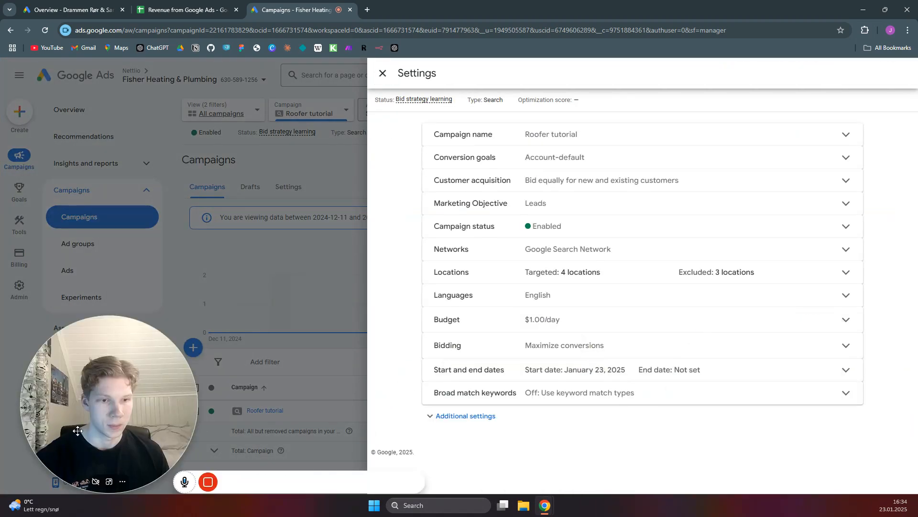
# Step: Change the campaign's bid strategy to Manual CPC, save it and close the settings
pyautogui.click(588, 349)
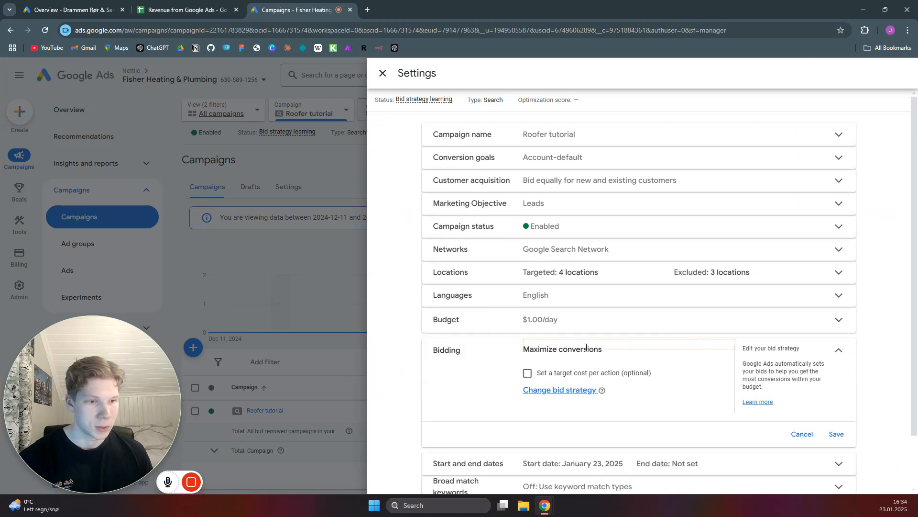
pyautogui.click(556, 398)
pyautogui.scroll(-3, 605, 383)
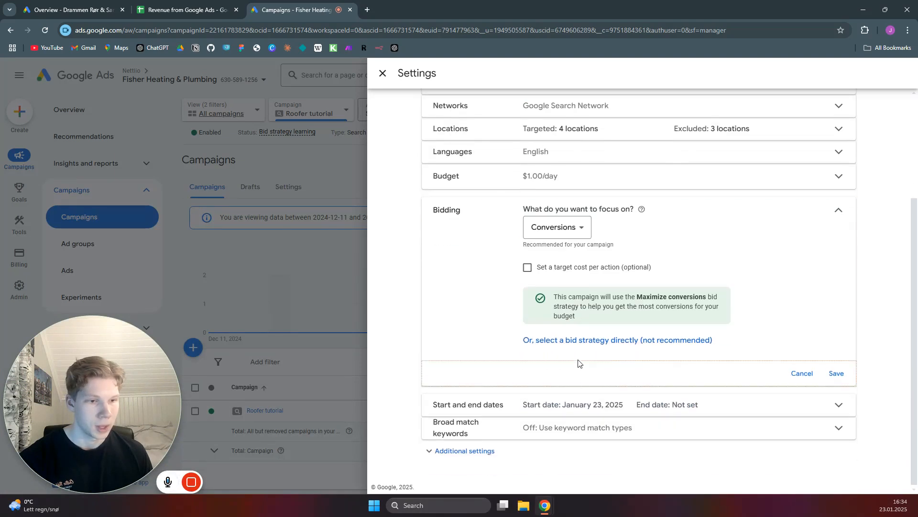
pyautogui.click(575, 343)
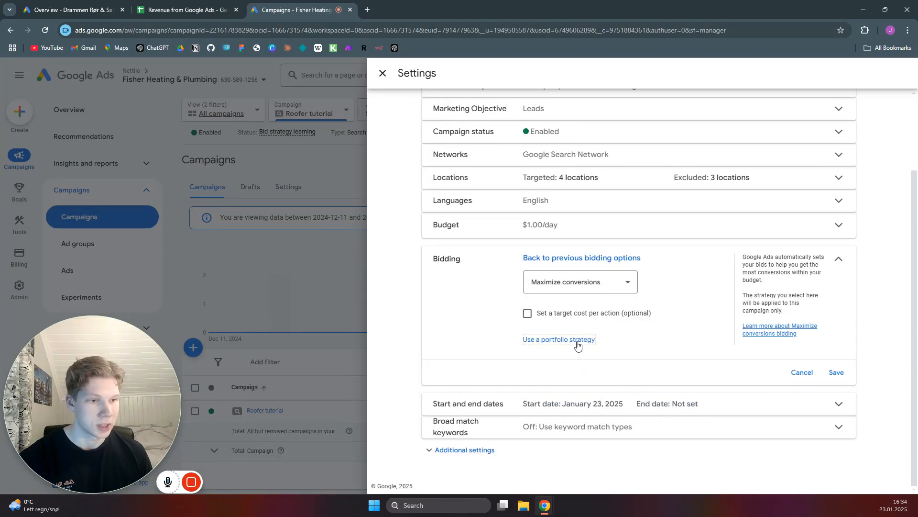
pyautogui.click(627, 285)
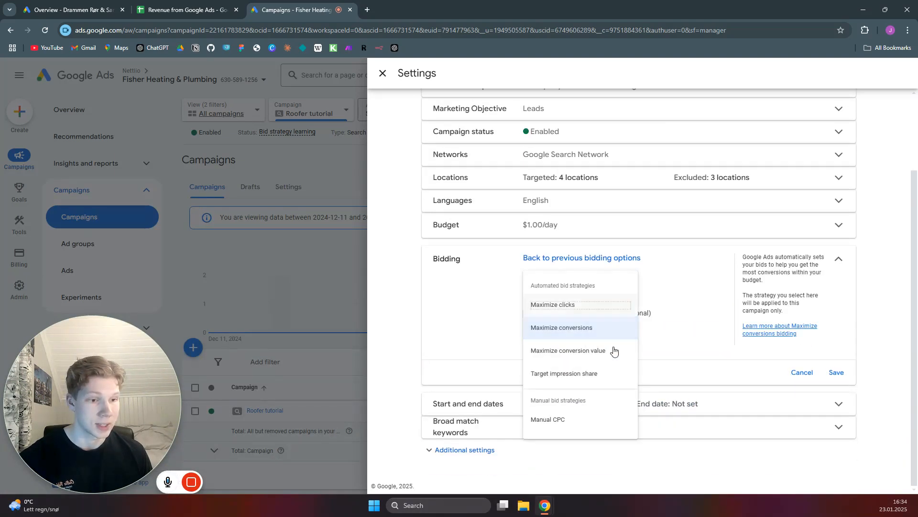
pyautogui.click(574, 426)
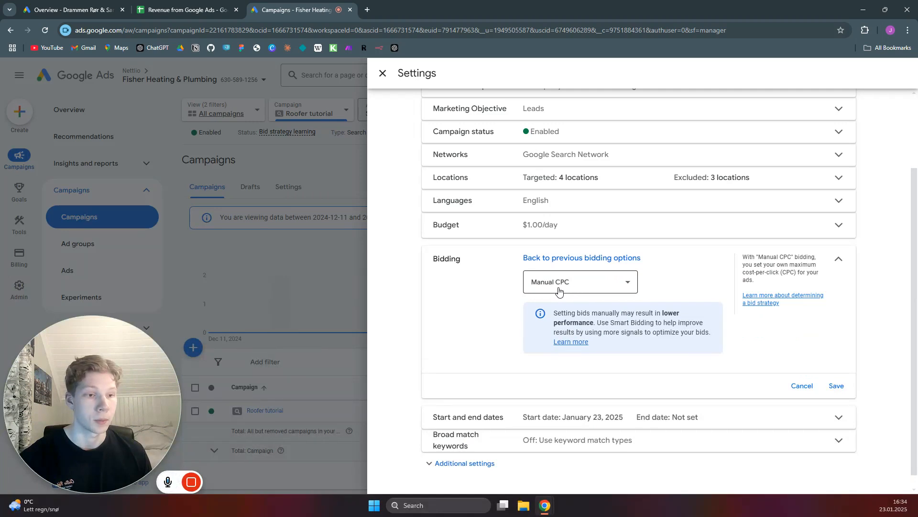
pyautogui.click(837, 386)
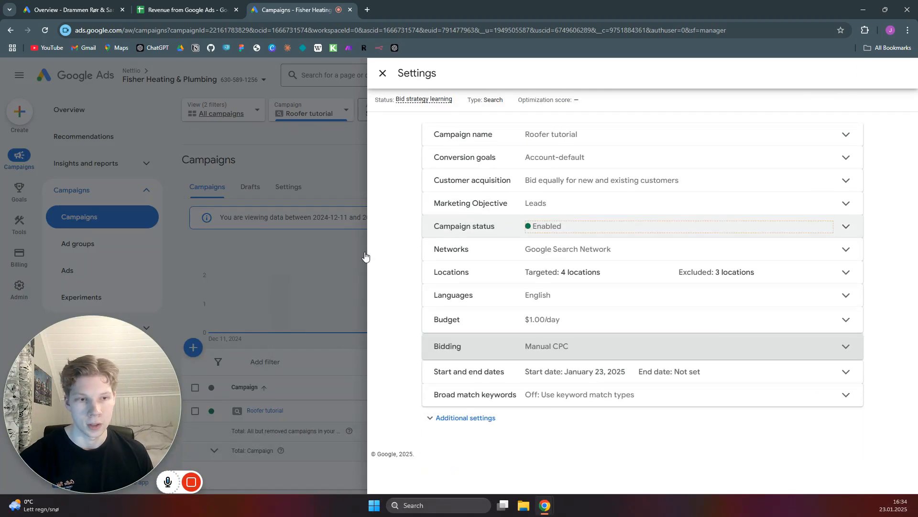
pyautogui.click(383, 73)
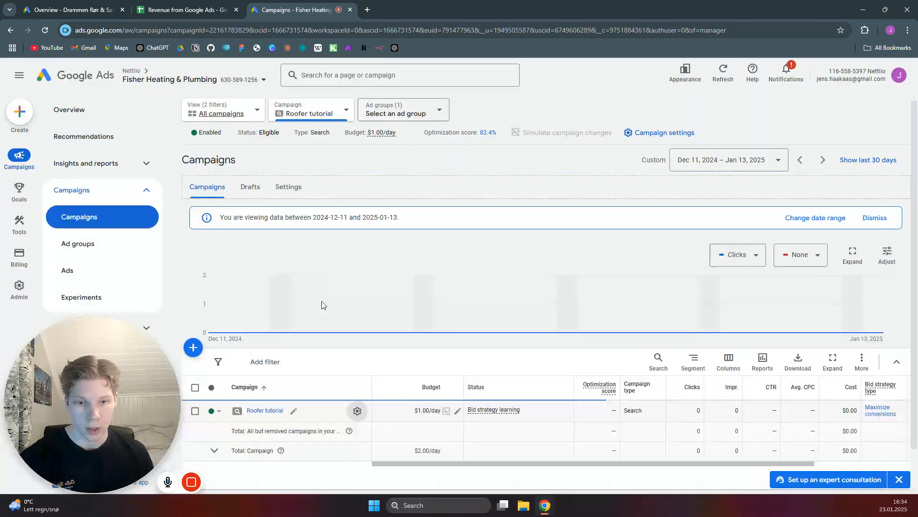
# Step: Open the "Roofer tutorial" campaign's daily budget for editing and close it without a change
pyautogui.click(459, 410)
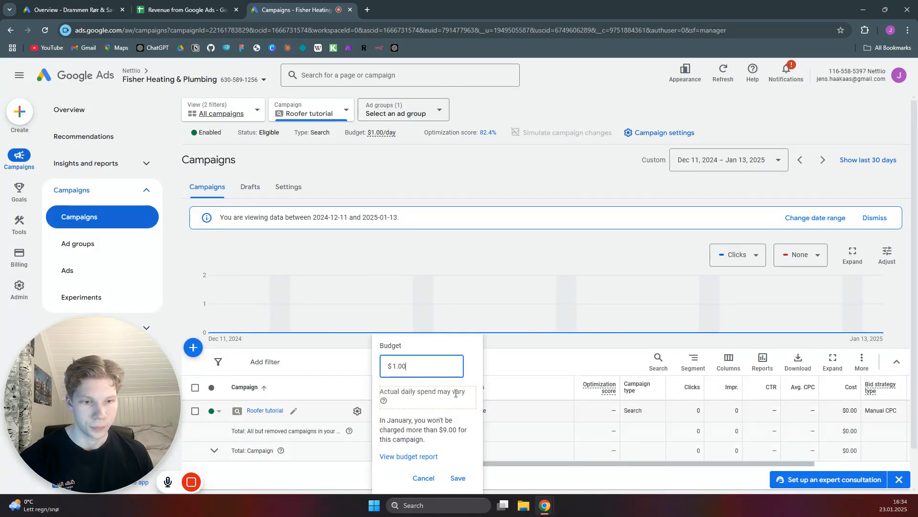
pyautogui.moveTo(146, 417); pyautogui.dragTo(777, 361)
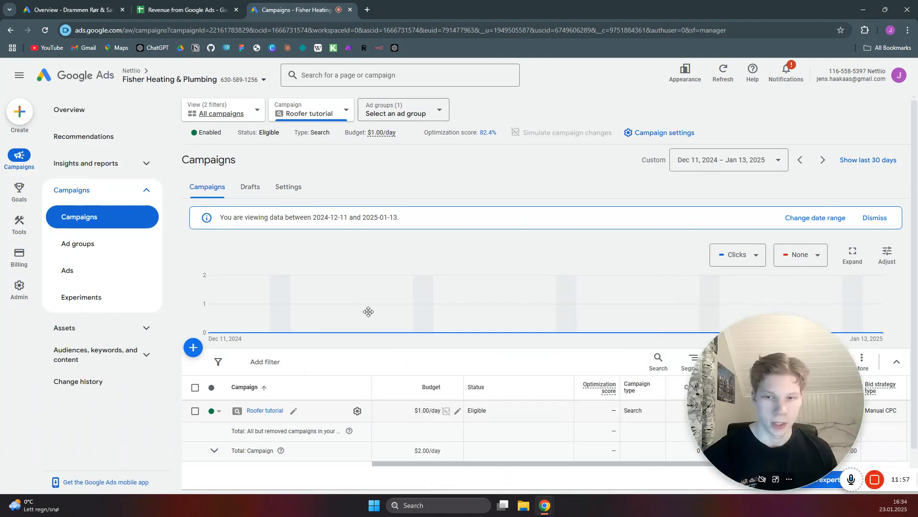
# Step: Open Keyword Planner and start discovering new keywords
pyautogui.moveTo(20, 223)
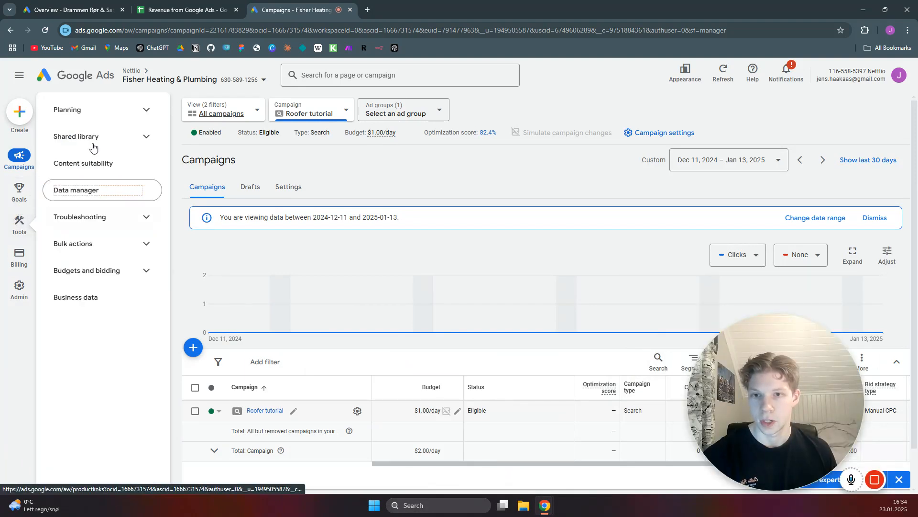
pyautogui.click(141, 111)
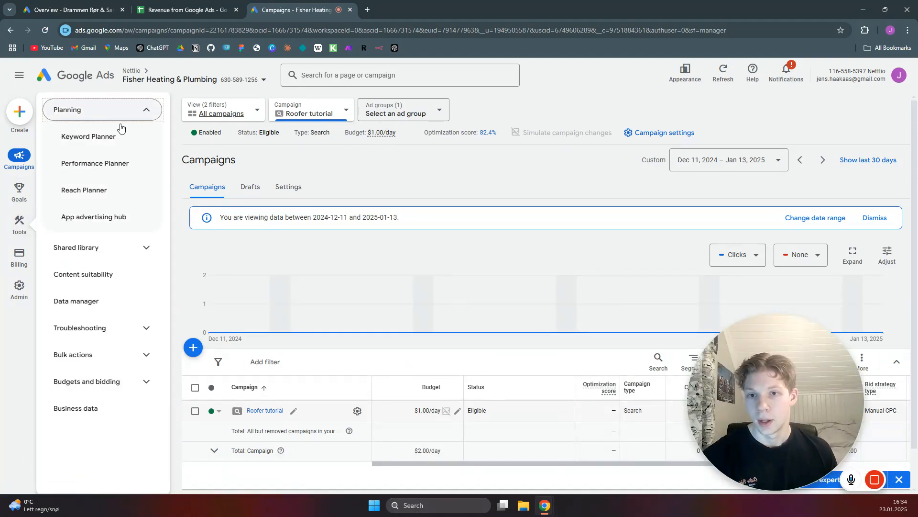
pyautogui.click(101, 138)
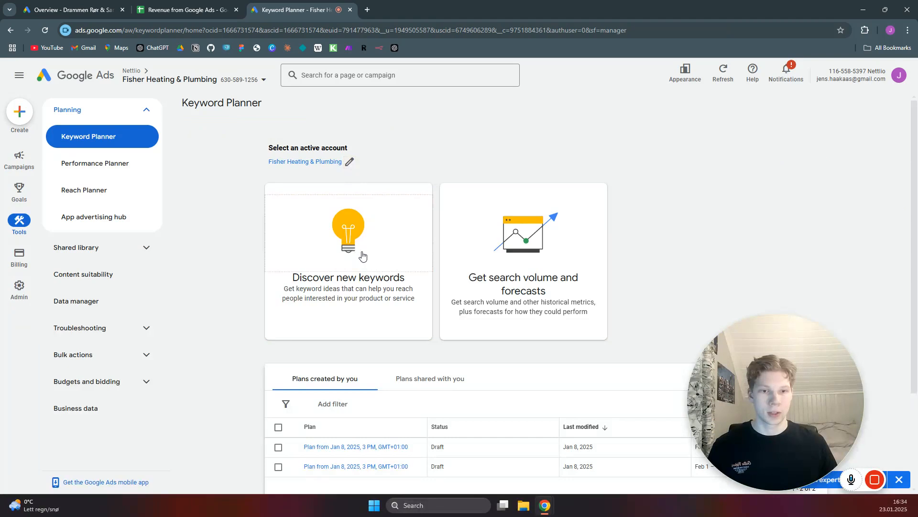
pyautogui.click(360, 253)
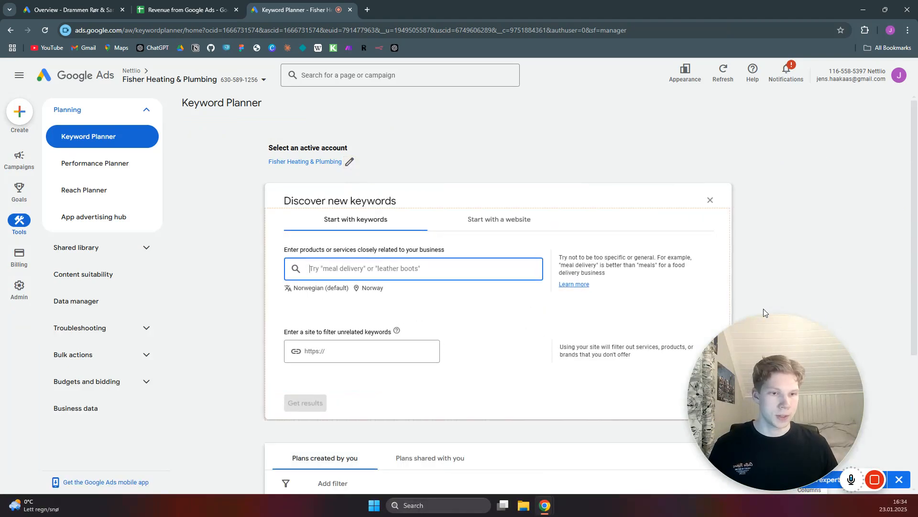
# Step: Set the keyword discovery language to English and replace its location with the United States
pyautogui.click(313, 289)
pyautogui.write('engli')
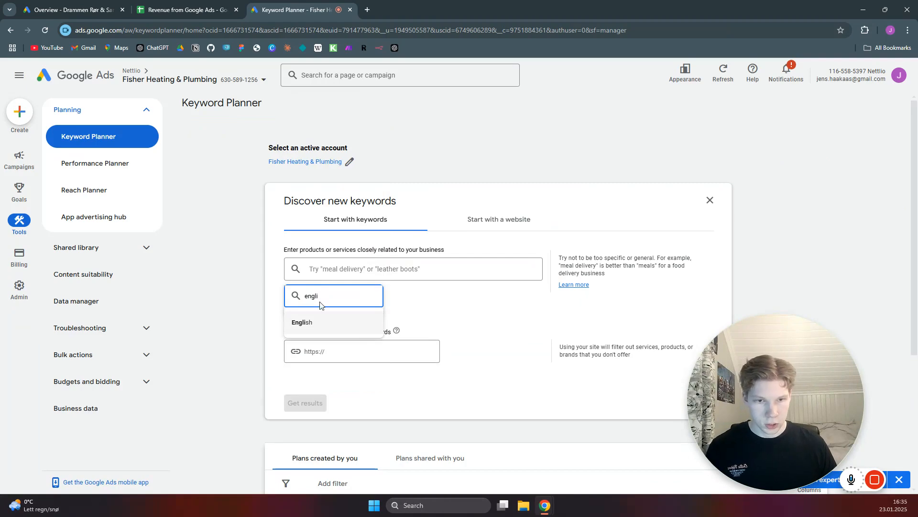
pyautogui.click(319, 326)
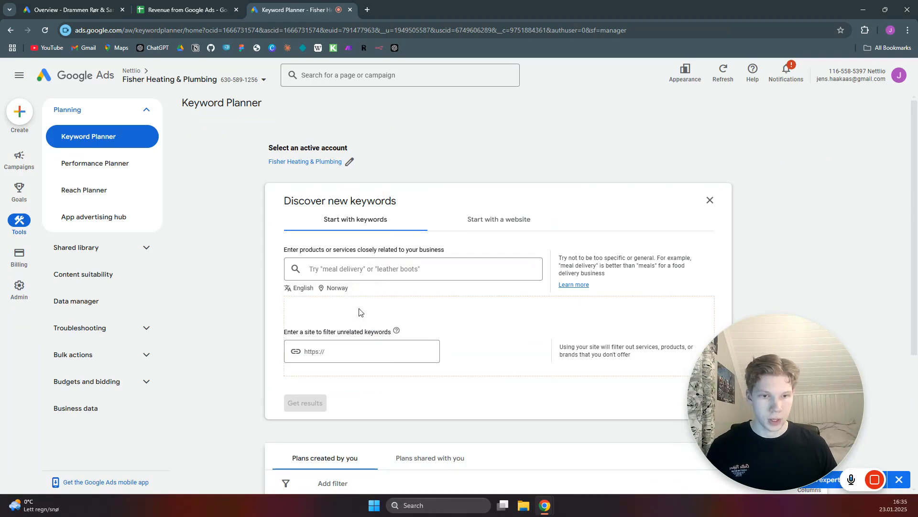
pyautogui.click(337, 289)
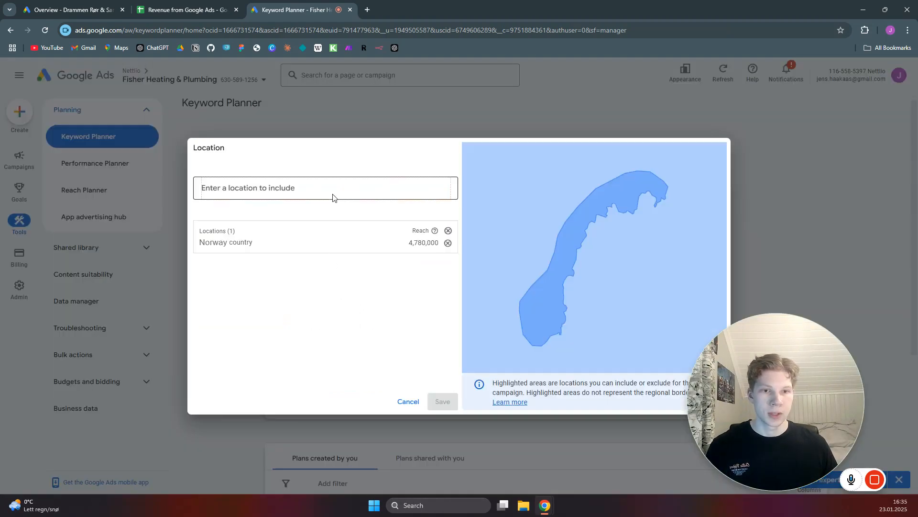
pyautogui.click(368, 191)
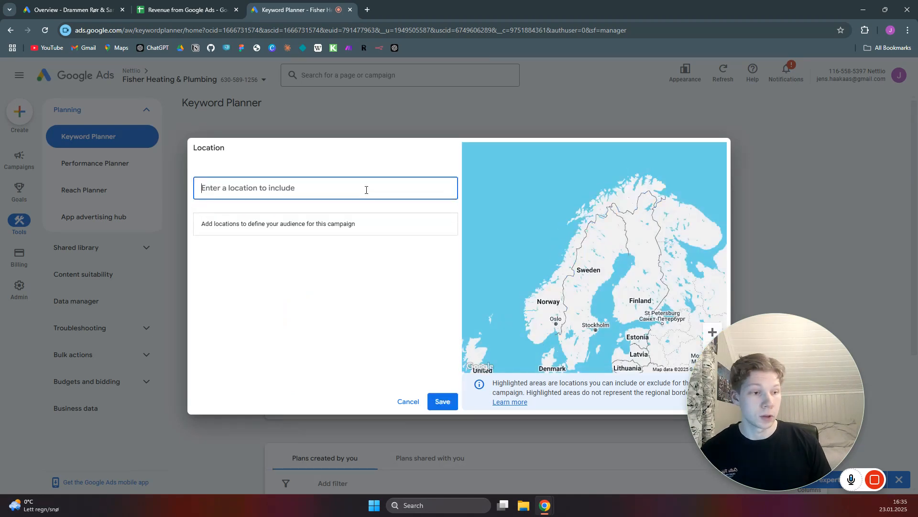
pyautogui.write('united stat')
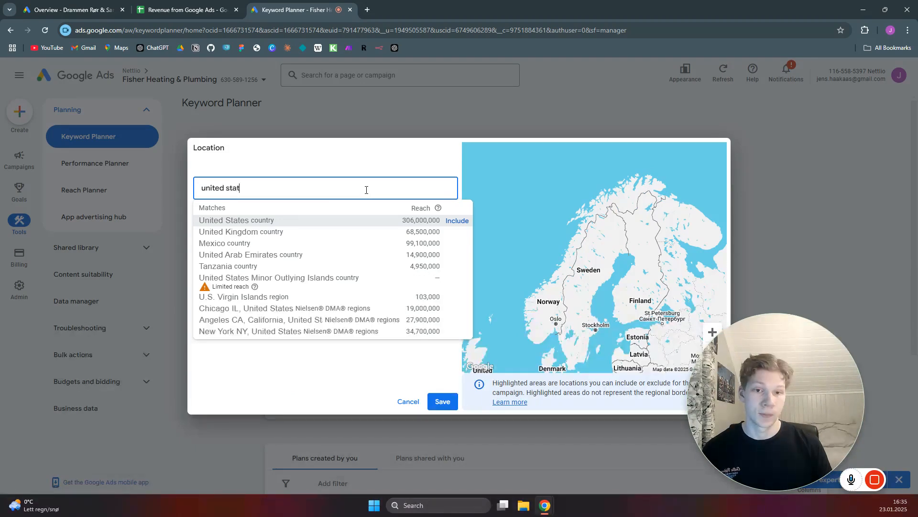
pyautogui.click(457, 220)
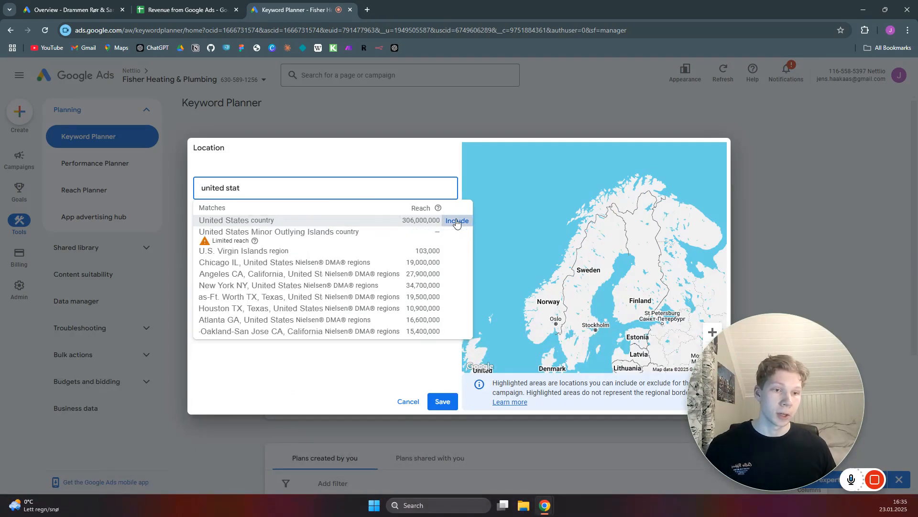
pyautogui.click(443, 401)
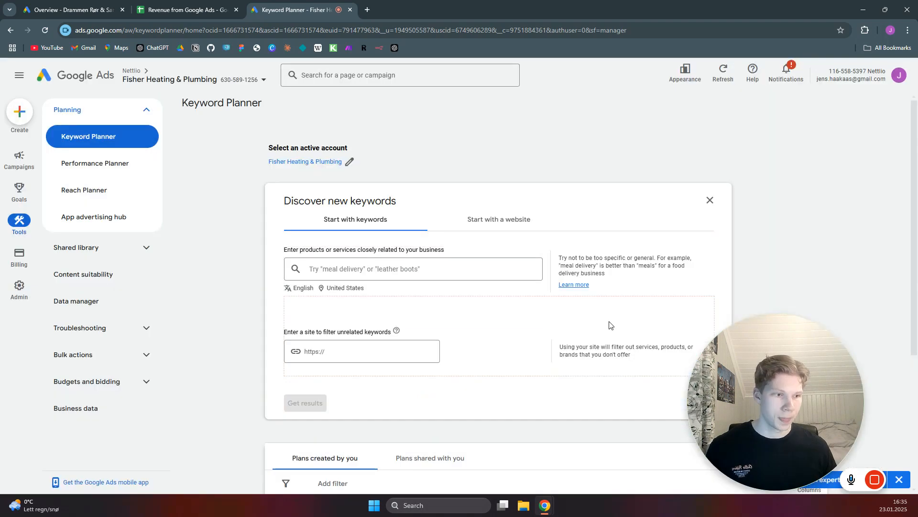
# Step: Get keyword ideas for "roofer" and look over their search volumes and top-of-page bids
pyautogui.click(455, 275)
pyautogui.write('roofer')
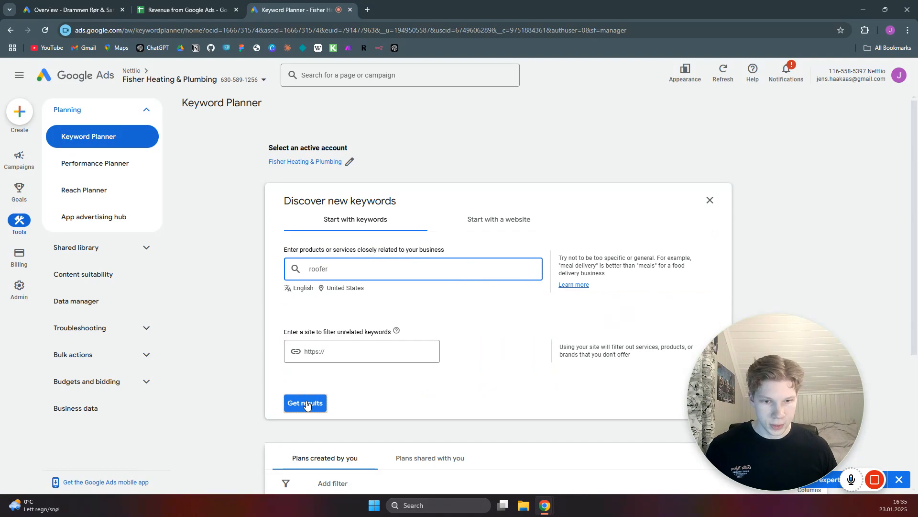
pyautogui.click(306, 404)
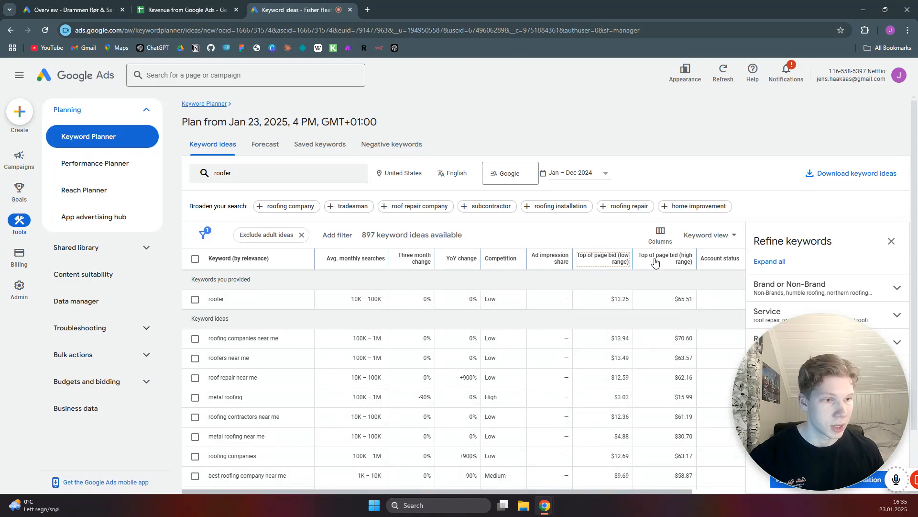
pyautogui.moveTo(634, 256)
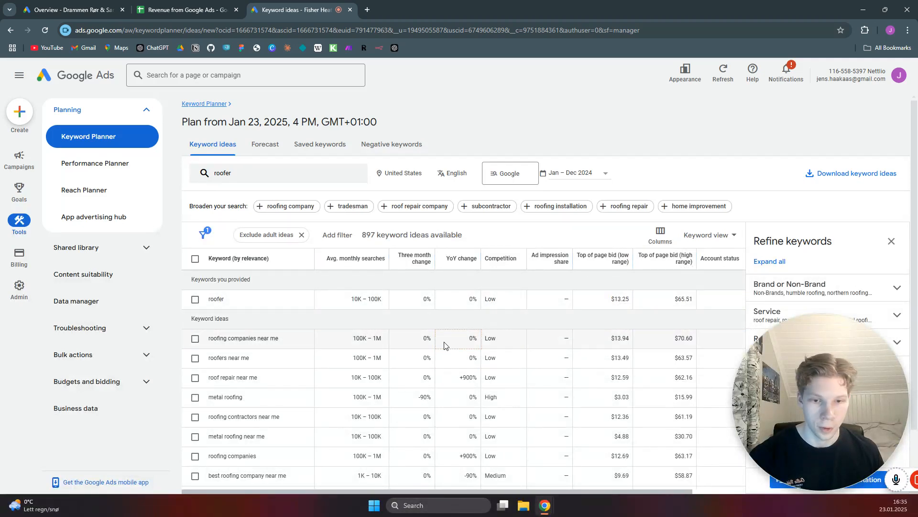
pyautogui.scroll(-2, 445, 345)
pyautogui.scroll(2, 431, 344)
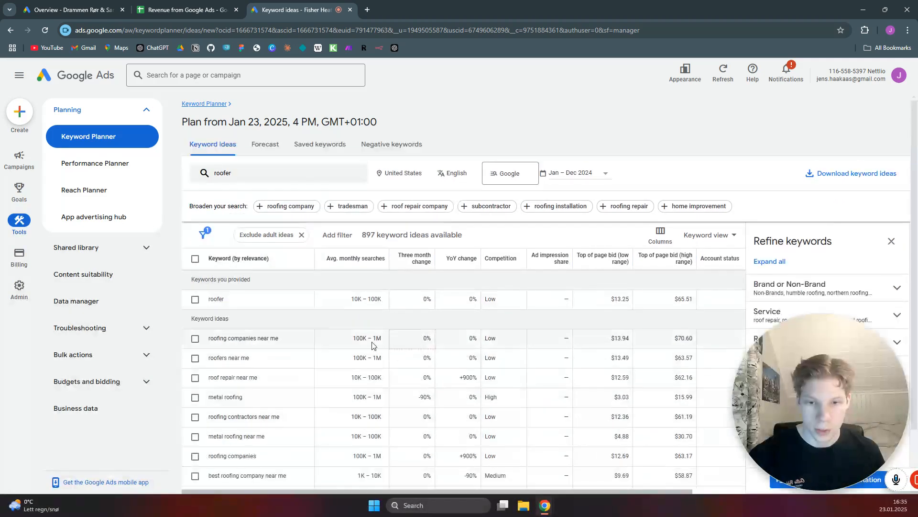
# Step: Select "roofer" and all the keyword ideas below it on this page, from "roofing companies near me" through "metal roof cost"
pyautogui.click(195, 298)
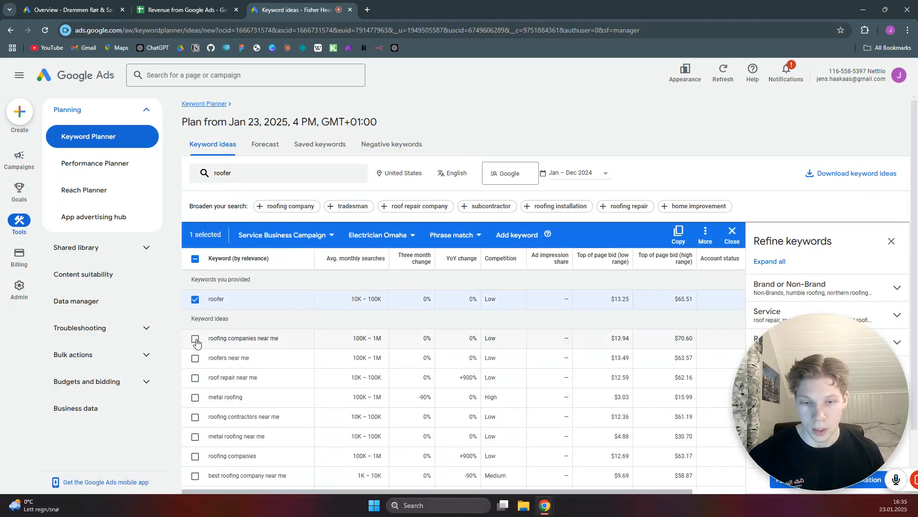
pyautogui.click(195, 338)
pyautogui.scroll(-1, 197, 335)
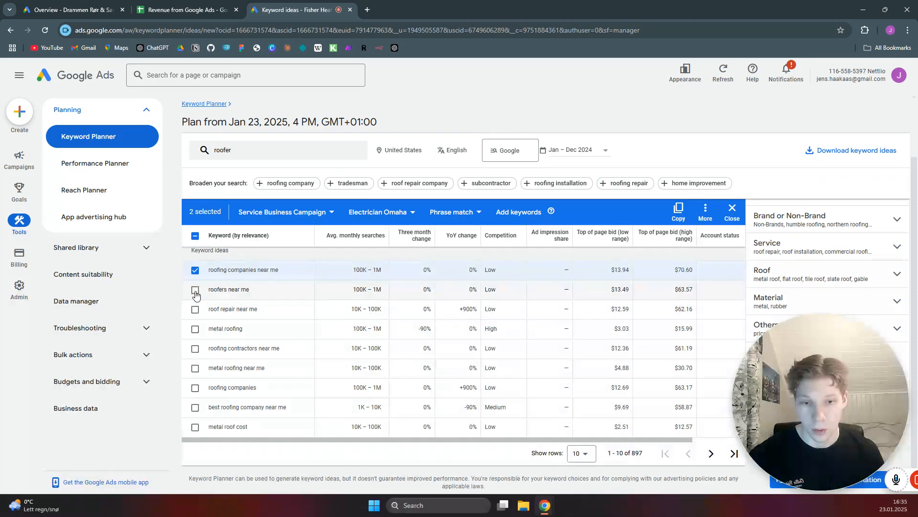
pyautogui.click(195, 311)
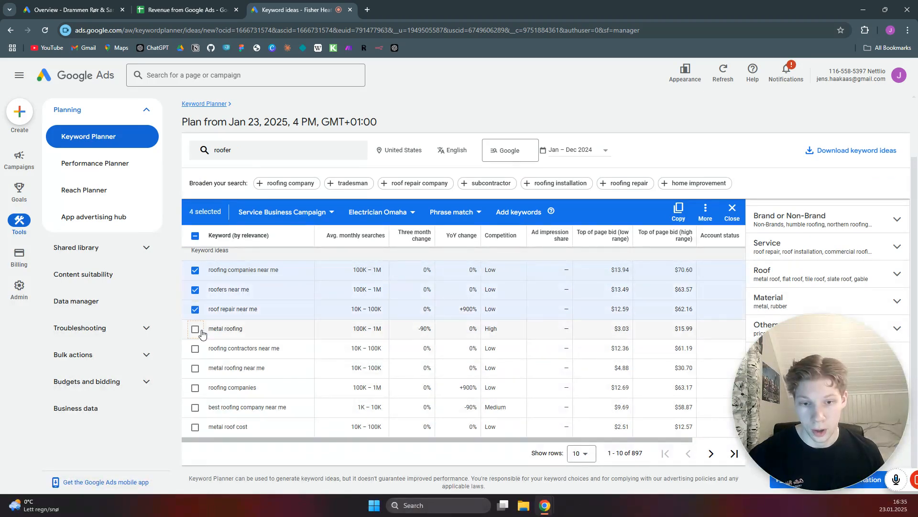
pyautogui.click(195, 329)
pyautogui.click(195, 349)
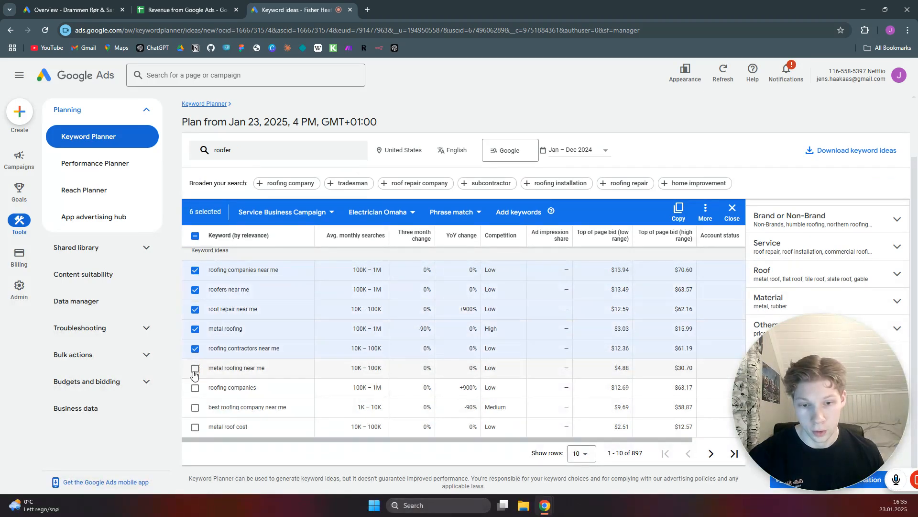
pyautogui.click(195, 369)
pyautogui.click(195, 388)
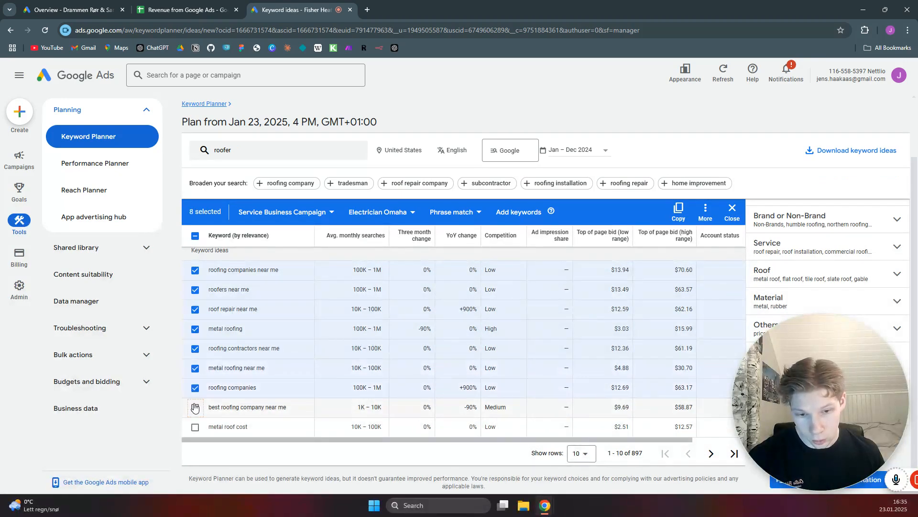
pyautogui.click(196, 407)
pyautogui.click(195, 427)
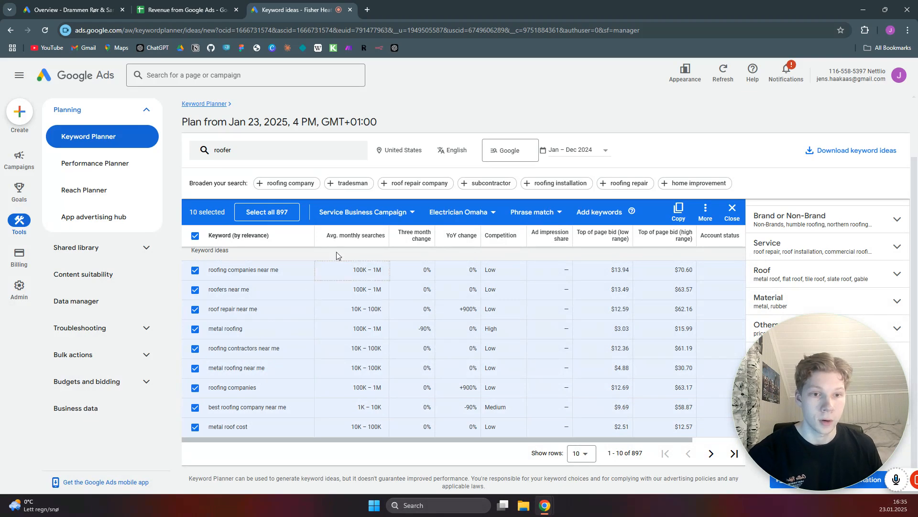
# Step: Add the selected keywords as phrase match to Ad group 1 of the "Roofer tutorial" campaign and confirm
pyautogui.click(335, 212)
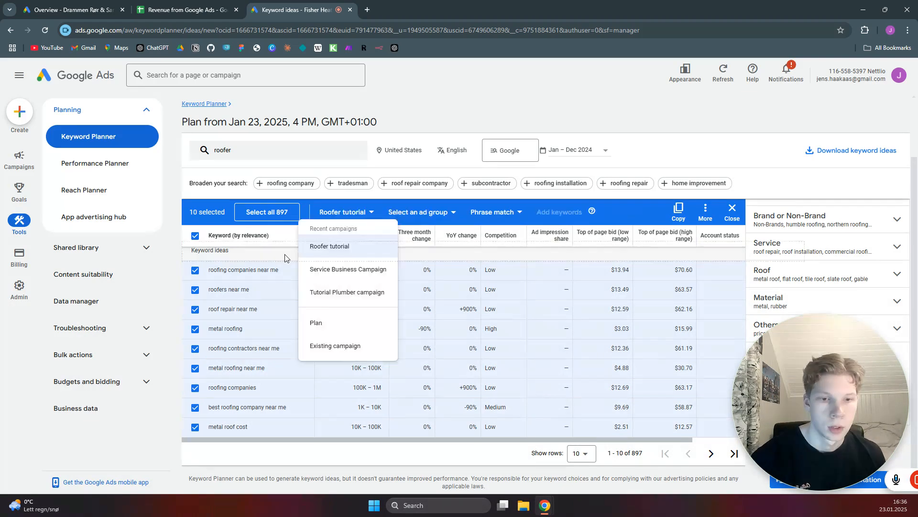
pyautogui.click(330, 346)
pyautogui.click(431, 266)
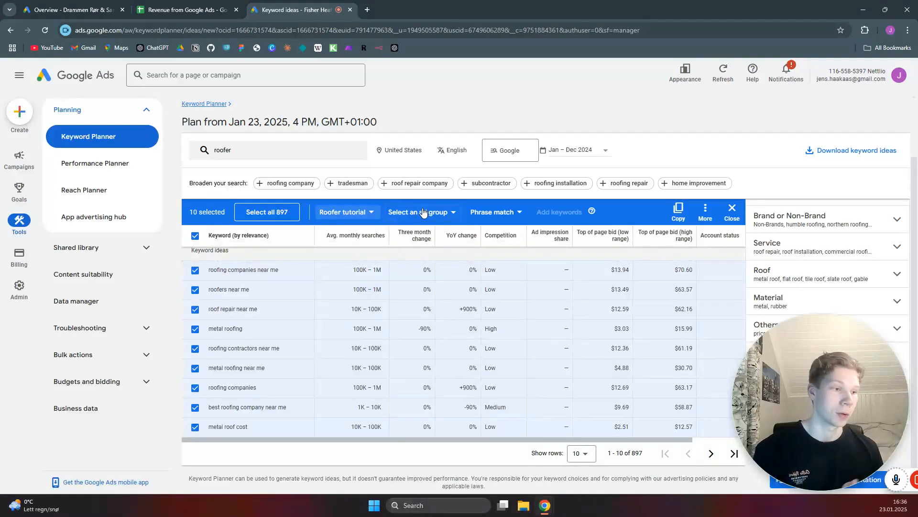
pyautogui.click(450, 213)
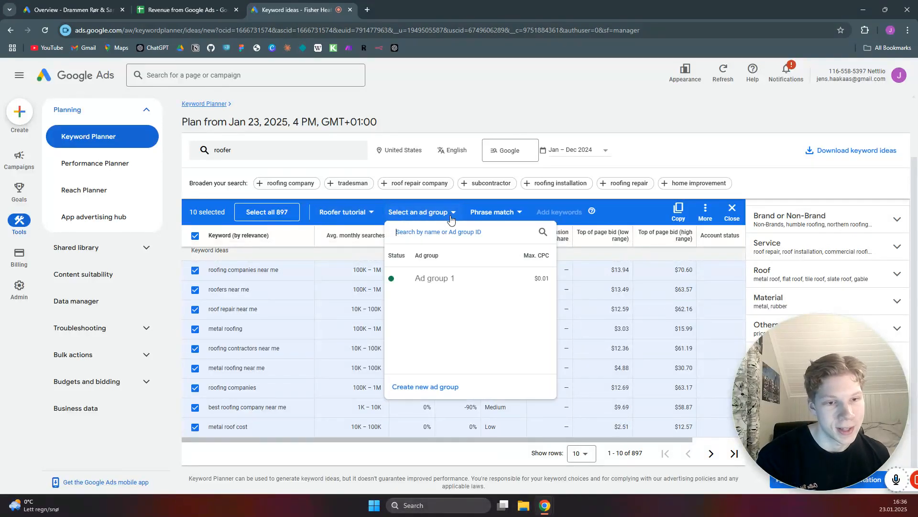
pyautogui.click(460, 286)
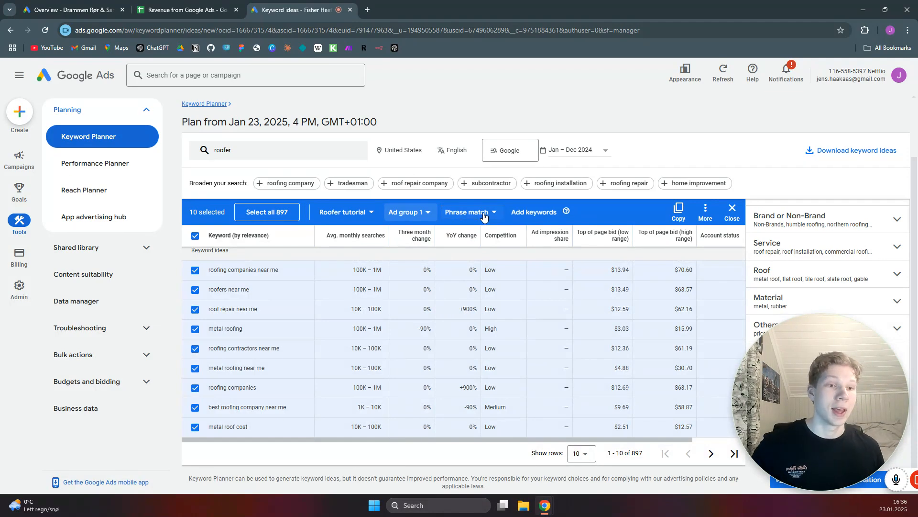
pyautogui.click(545, 211)
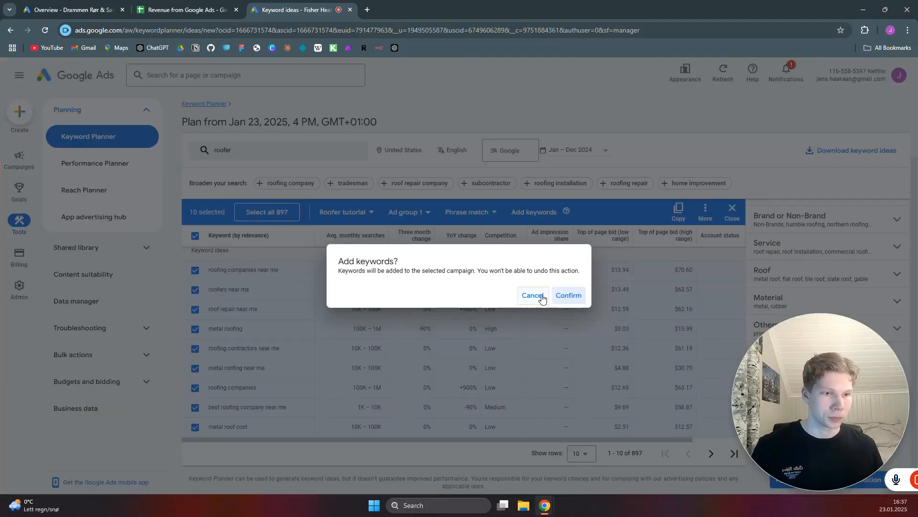
pyautogui.click(568, 295)
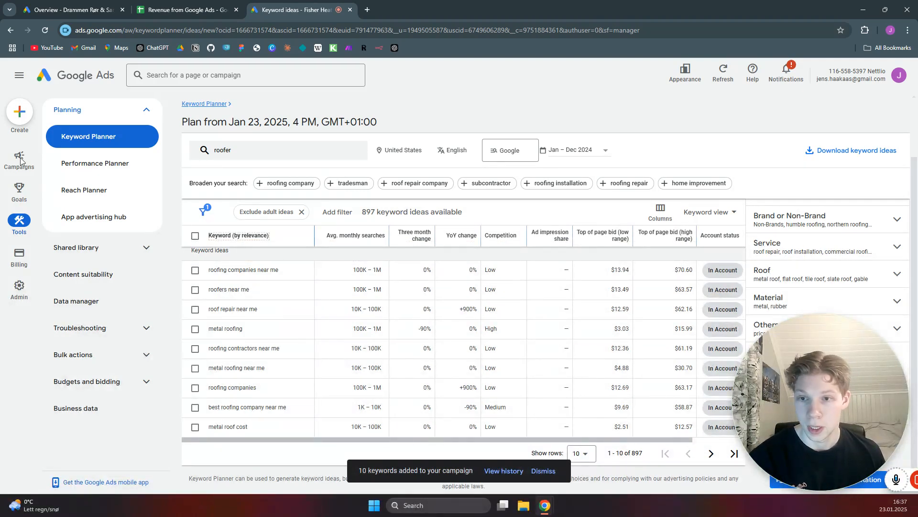
# Step: Rename the "Roofer tutorial" campaign's Ad group 1 as "Roofers in Houston" and save it
pyautogui.moveTo(19, 160)
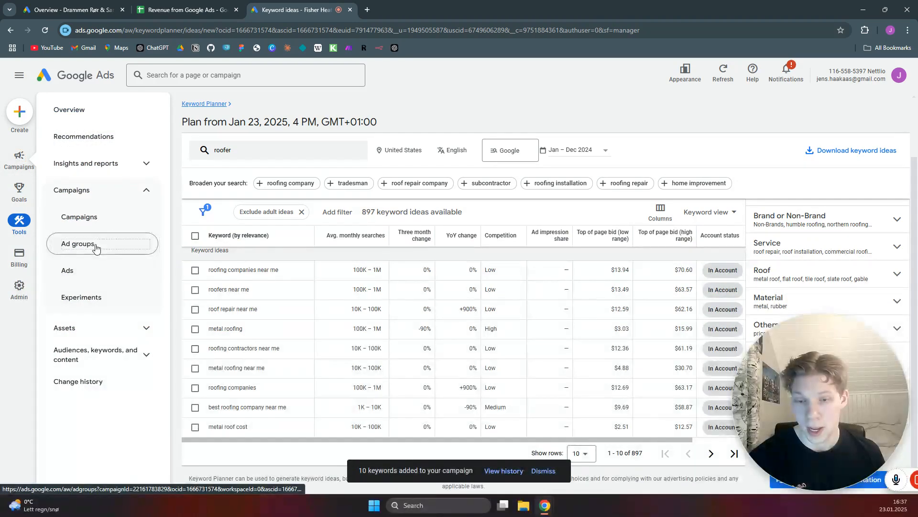
pyautogui.click(78, 243)
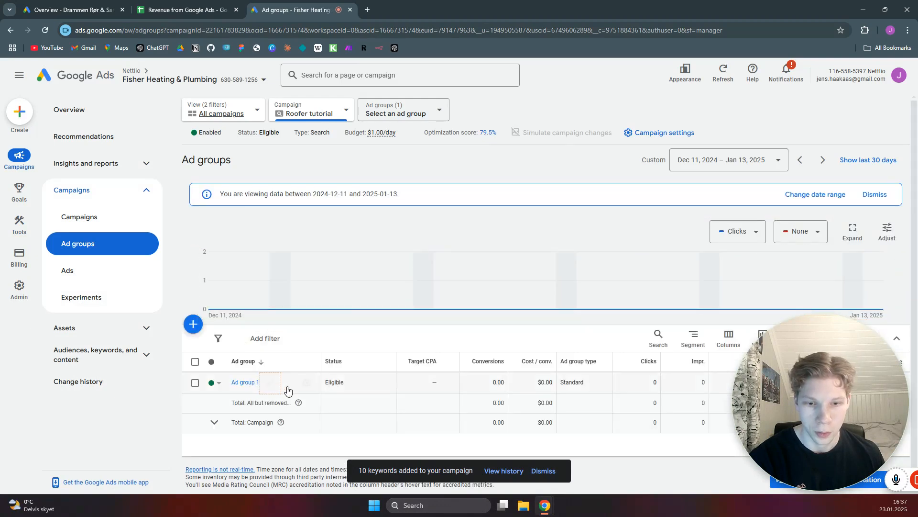
pyautogui.moveTo(302, 386)
pyautogui.click(272, 384)
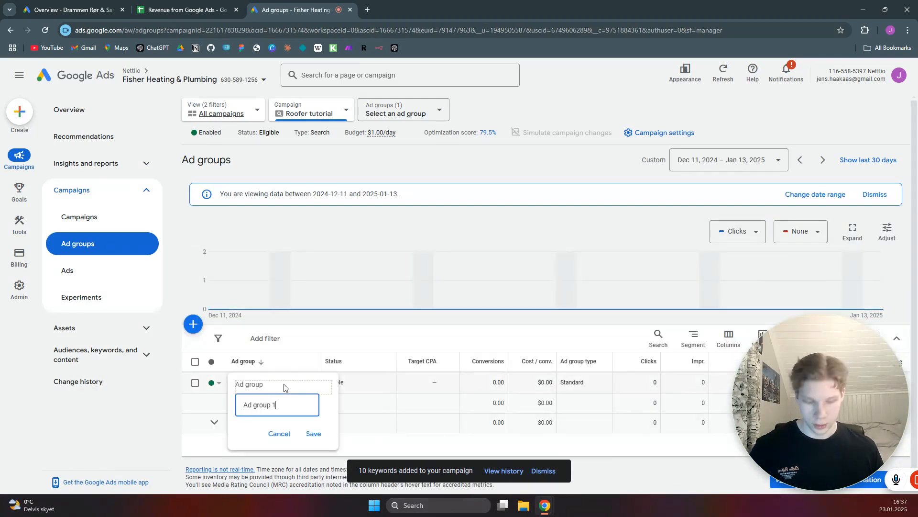
pyautogui.hotkey('ctrl', 'a')
pyautogui.press('BackSpace')
pyautogui.write('R')
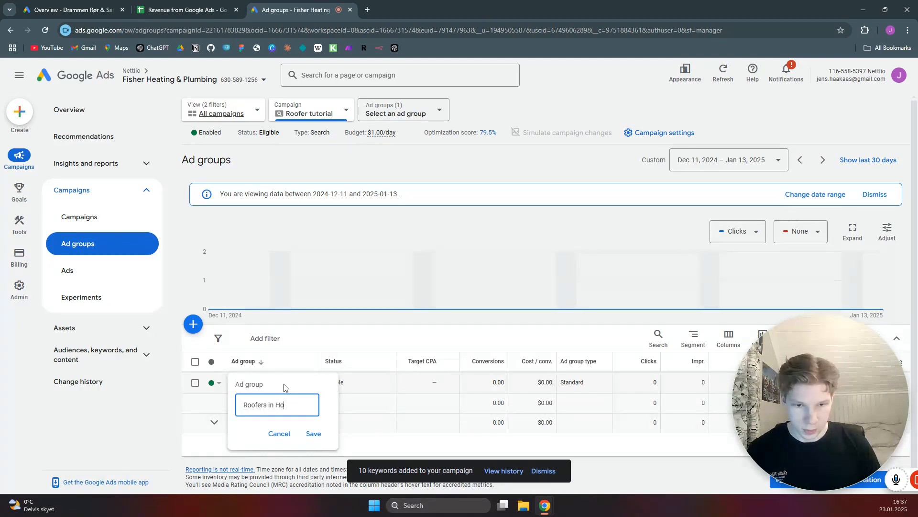
pyautogui.click(315, 433)
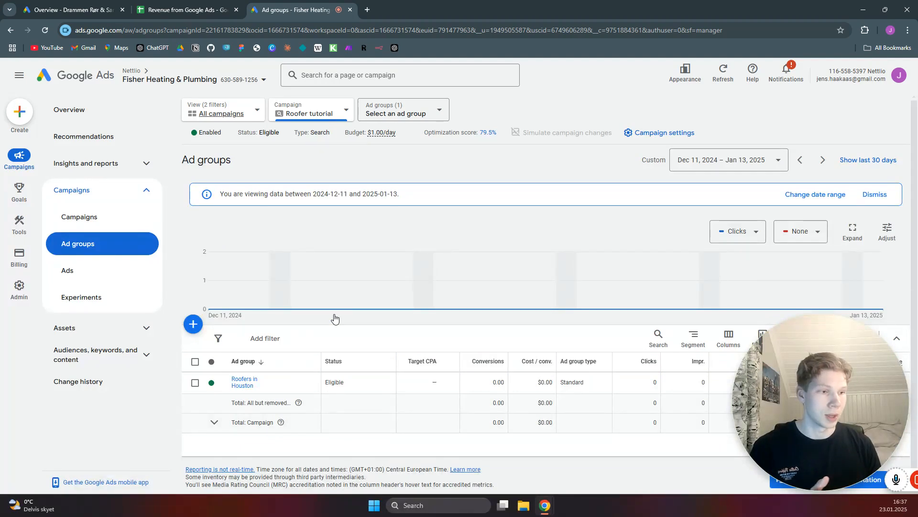
# Step: Change the match type of all search keywords in the "Roofers in Houston" ad group to phrase match, without keeping the original keywords
pyautogui.click(250, 385)
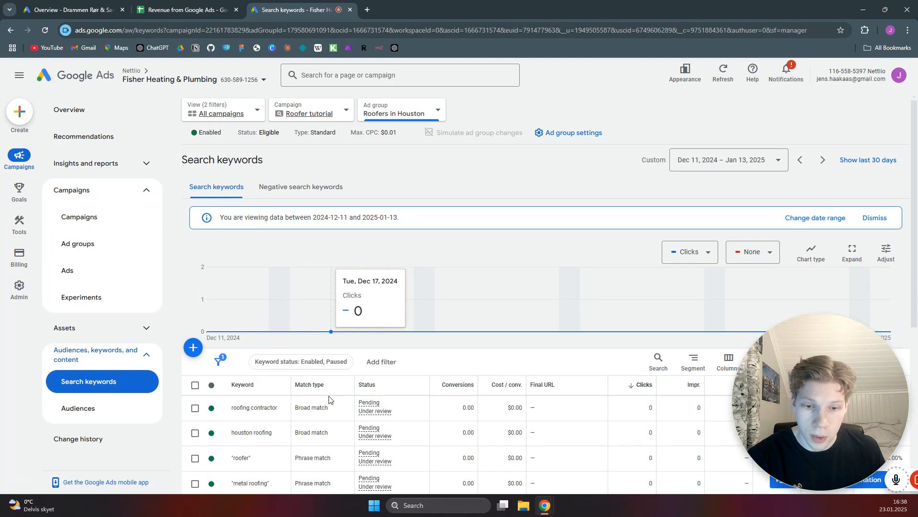
pyautogui.scroll(-4, 329, 399)
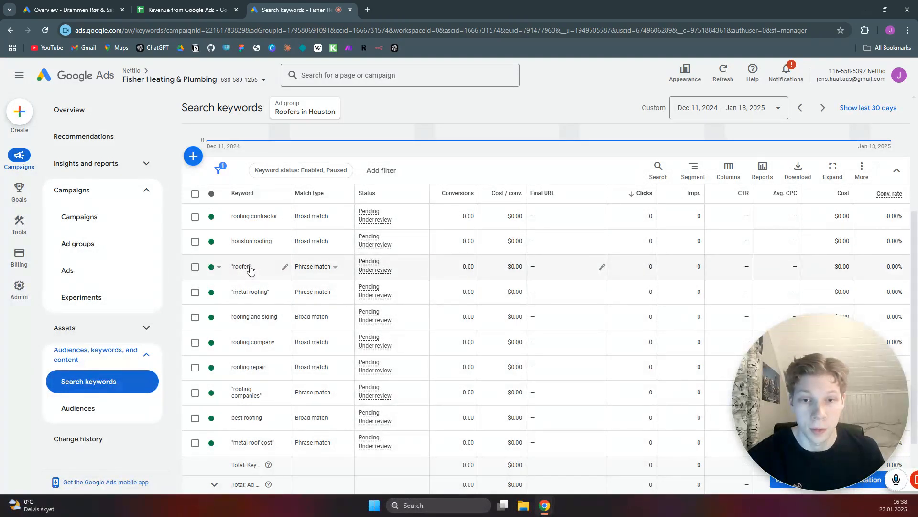
pyautogui.click(195, 194)
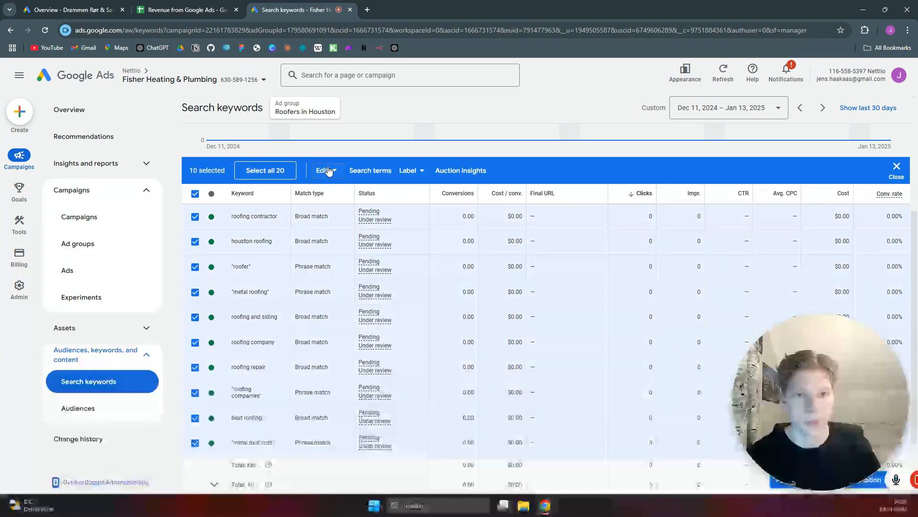
pyautogui.click(263, 171)
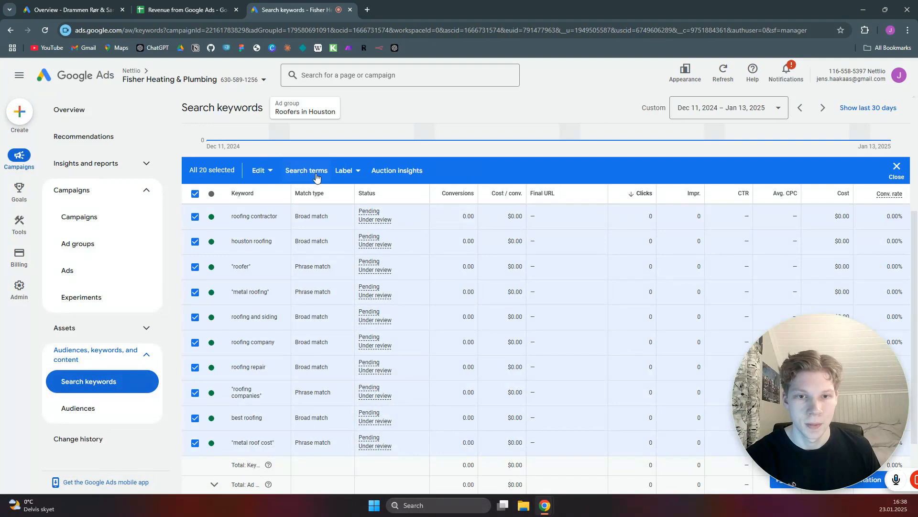
pyautogui.click(265, 171)
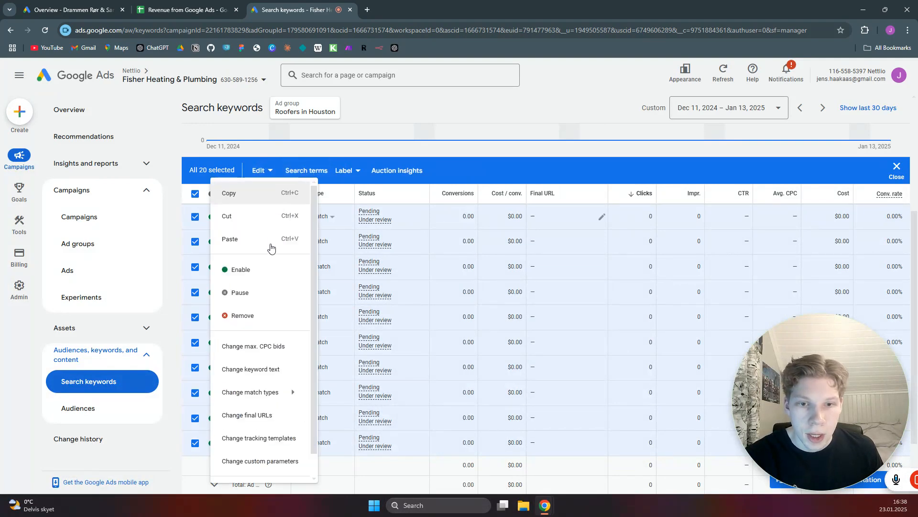
pyautogui.moveTo(273, 394)
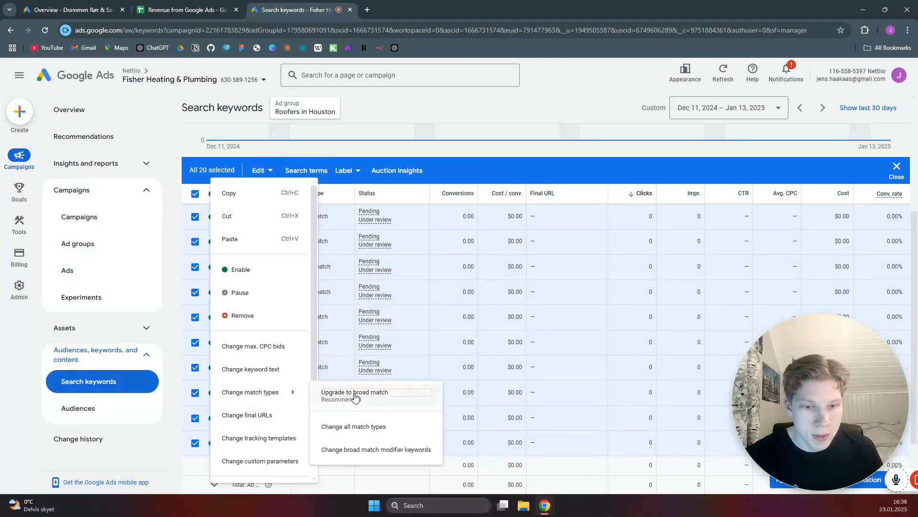
pyautogui.click(364, 427)
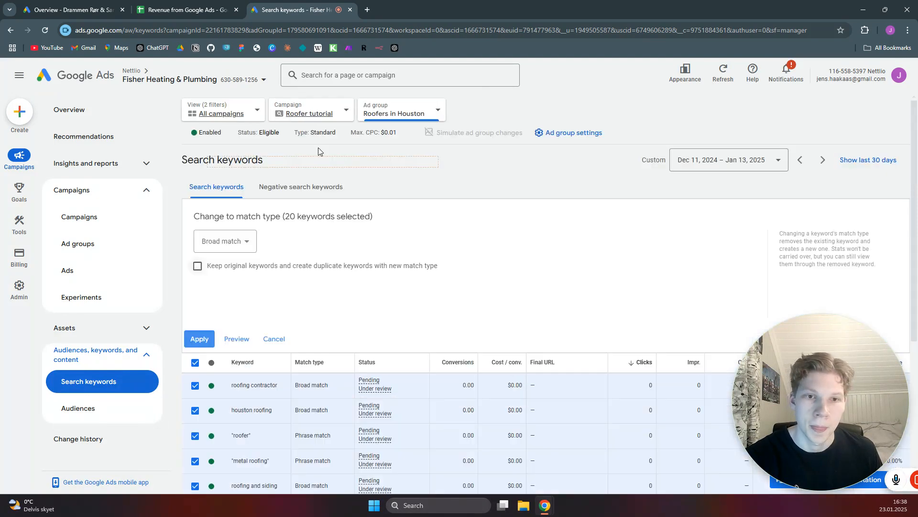
pyautogui.click(248, 247)
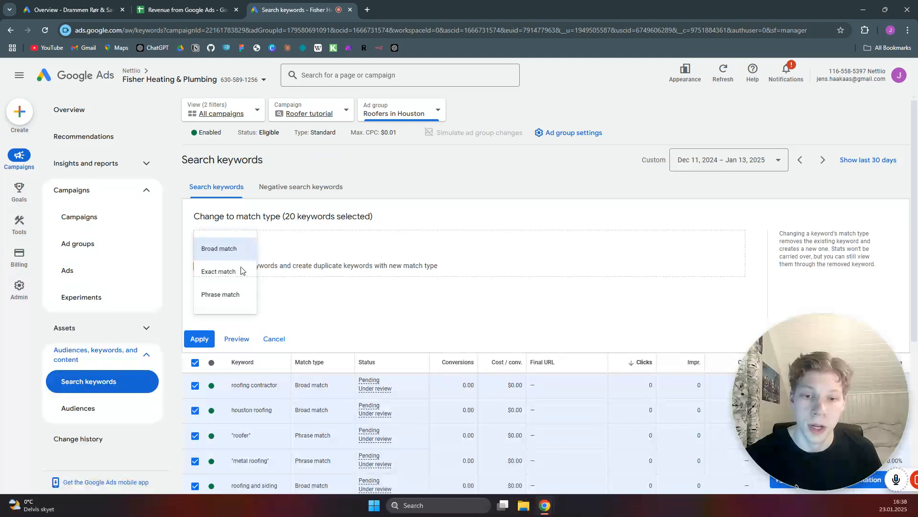
pyautogui.click(228, 301)
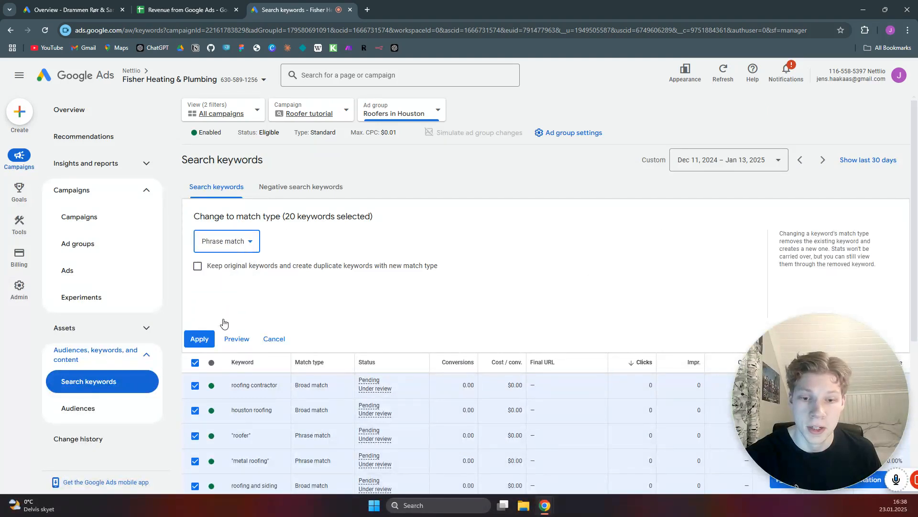
pyautogui.click(199, 339)
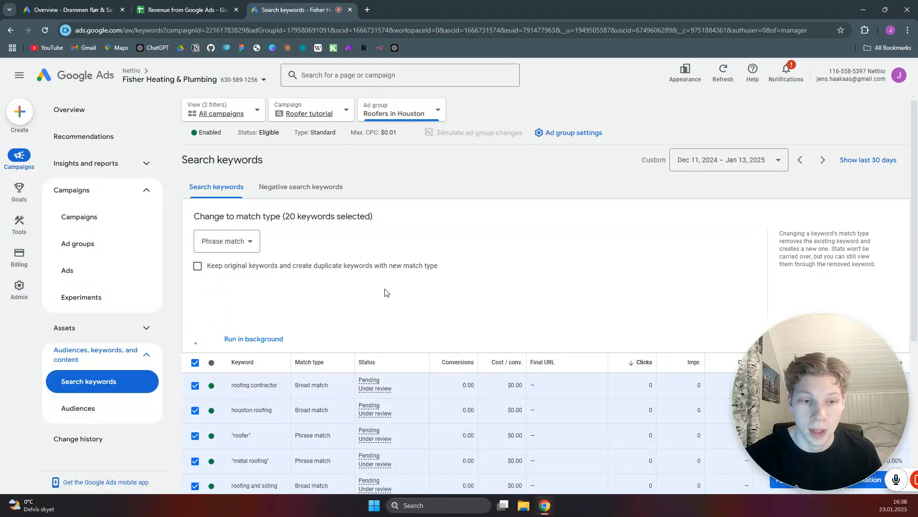